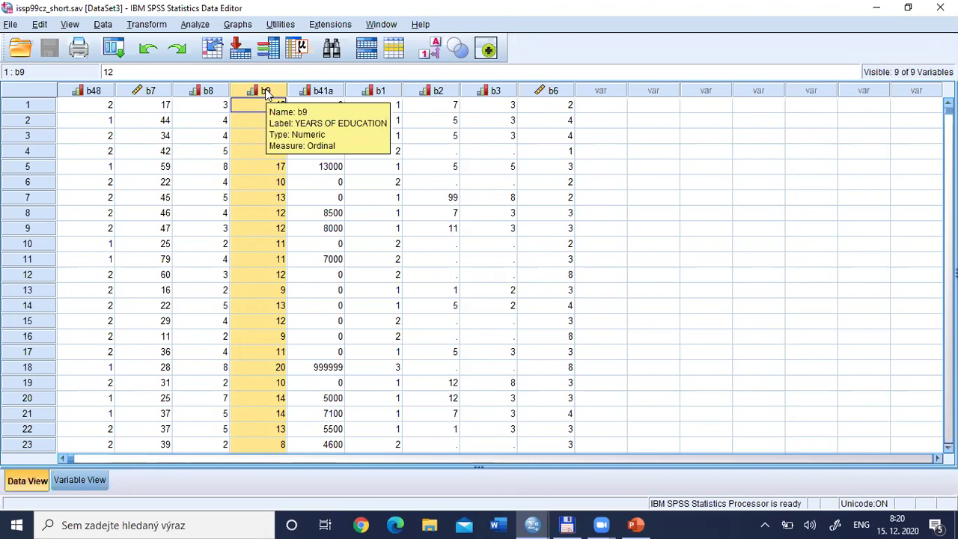
Look up the value codes of the years-of-education variable b9, and define 88 as its discrete missing value.
click(267, 49)
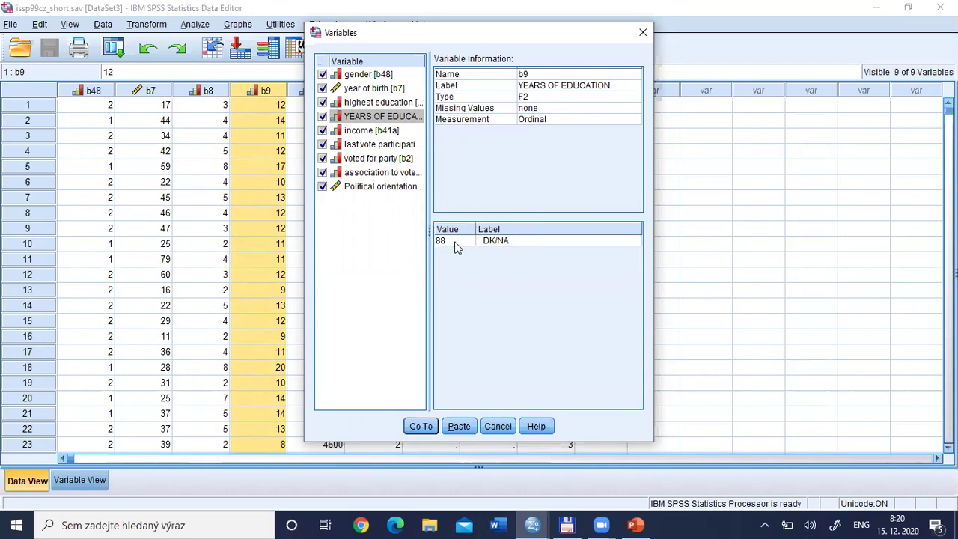
click(499, 425)
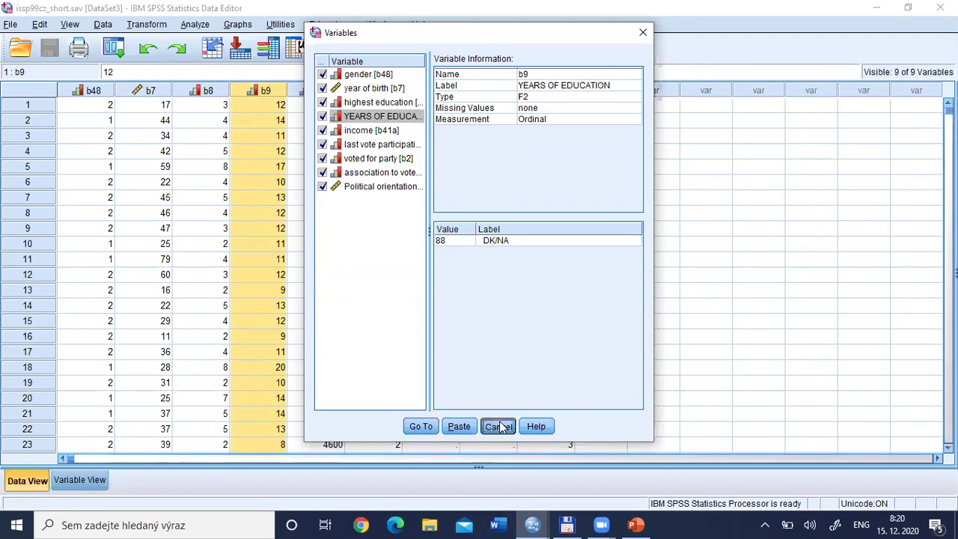
click(95, 484)
click(30, 133)
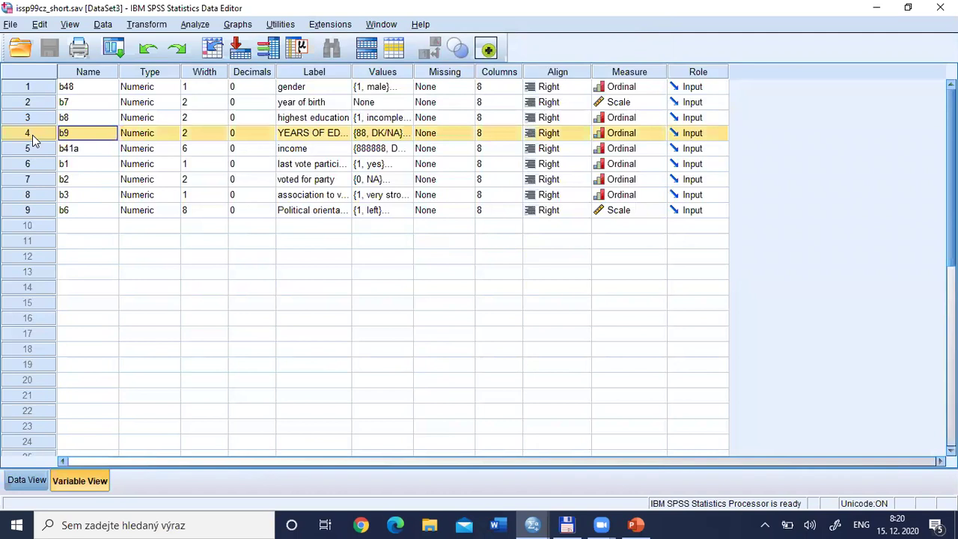
click(447, 132)
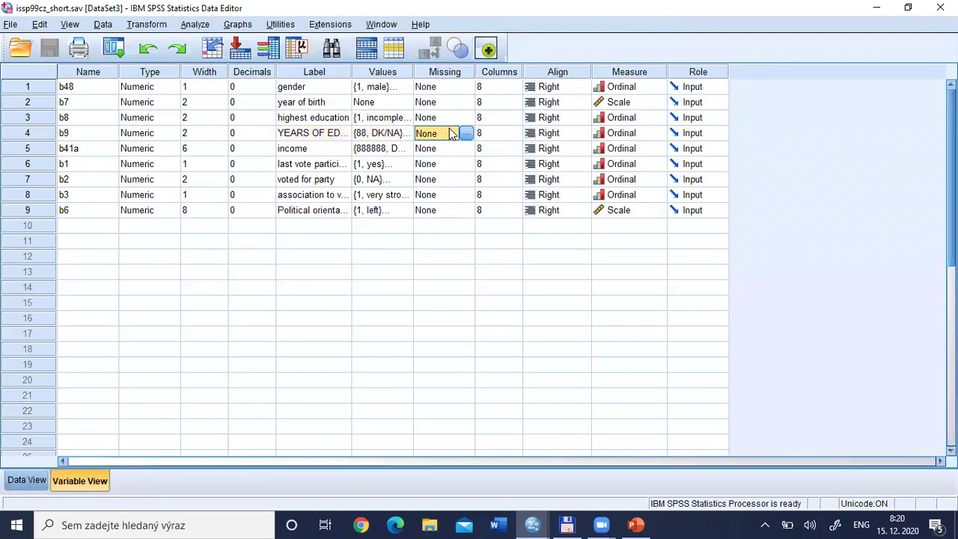
click(463, 134)
click(386, 223)
click(408, 241)
text(88)
key(BackSpace)
key(BackSpace)
text(88)
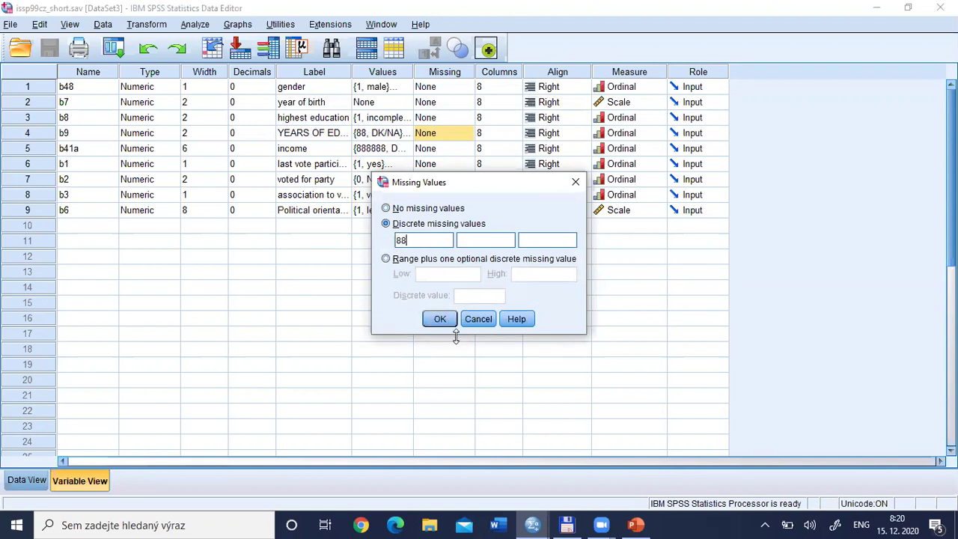
click(440, 318)
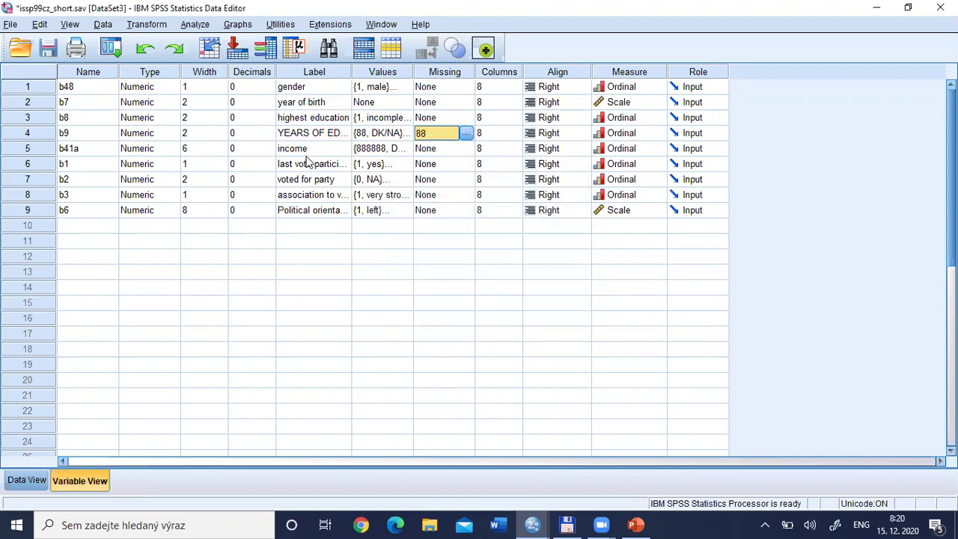
Return to the data and review the value labels of the gender variable b48 alongside the b9 column.
click(27, 479)
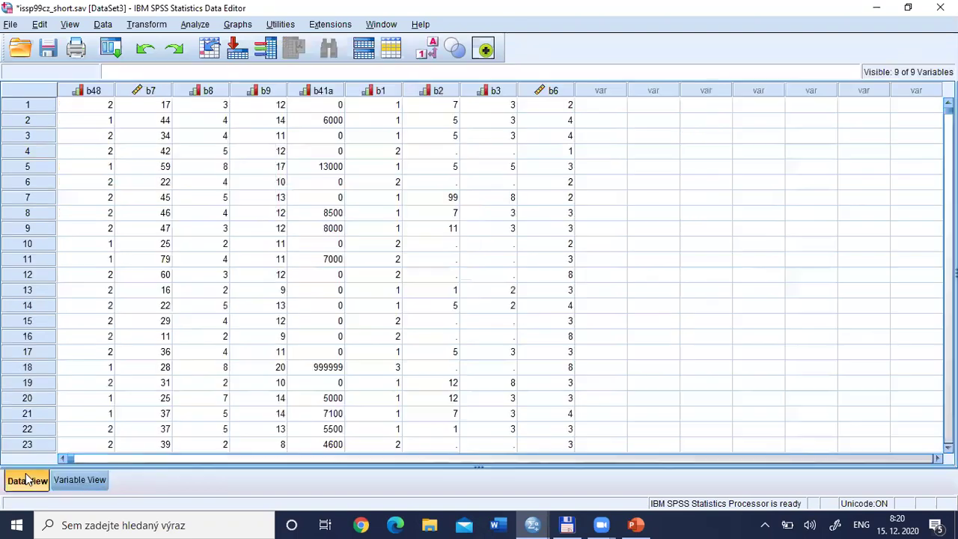
click(85, 89)
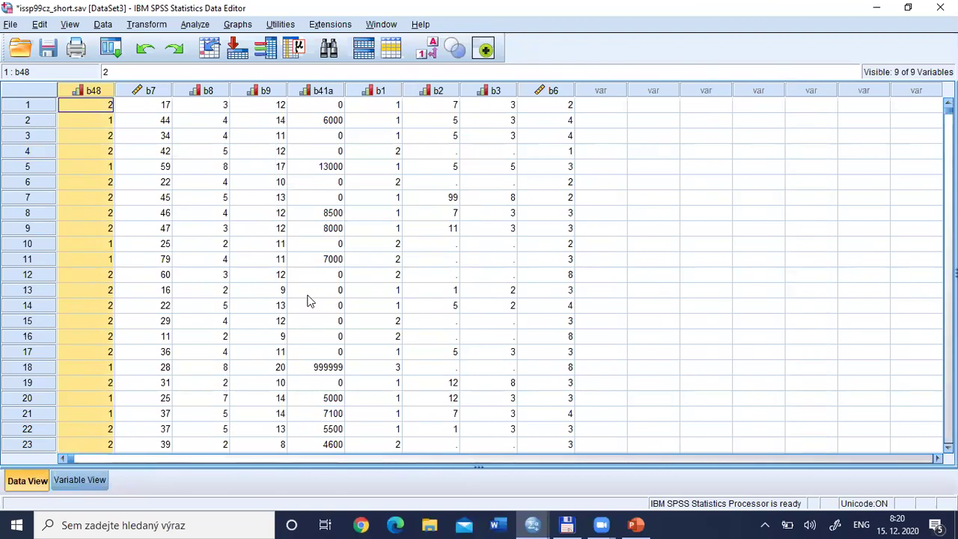
click(266, 49)
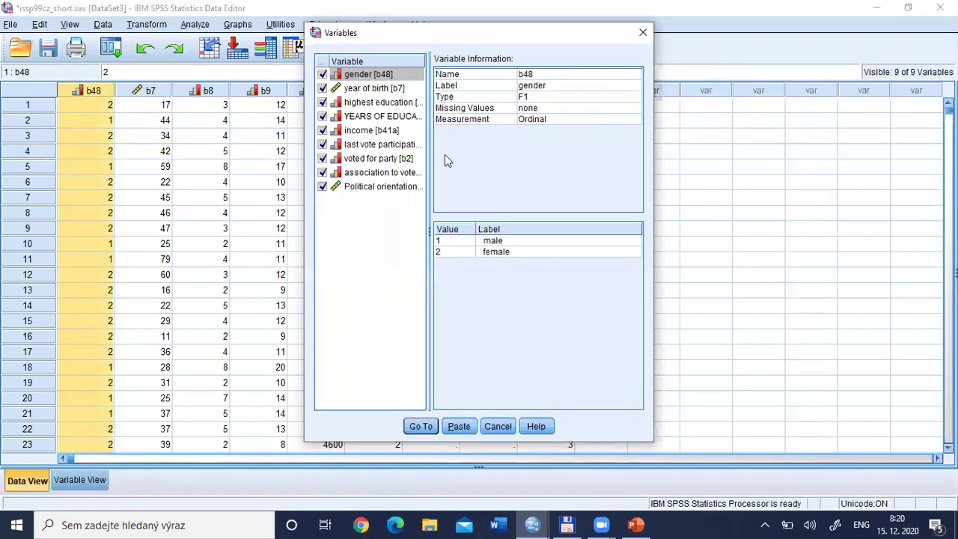
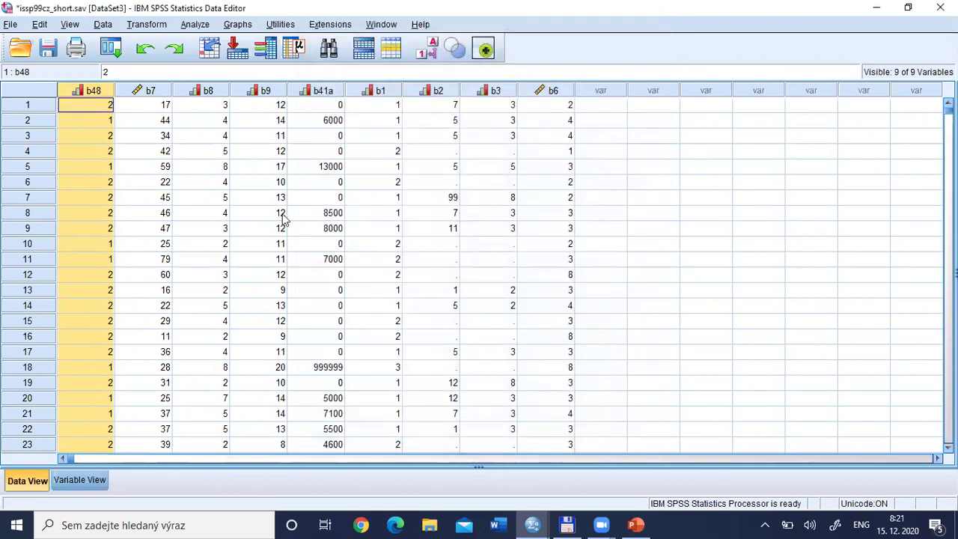
click(258, 91)
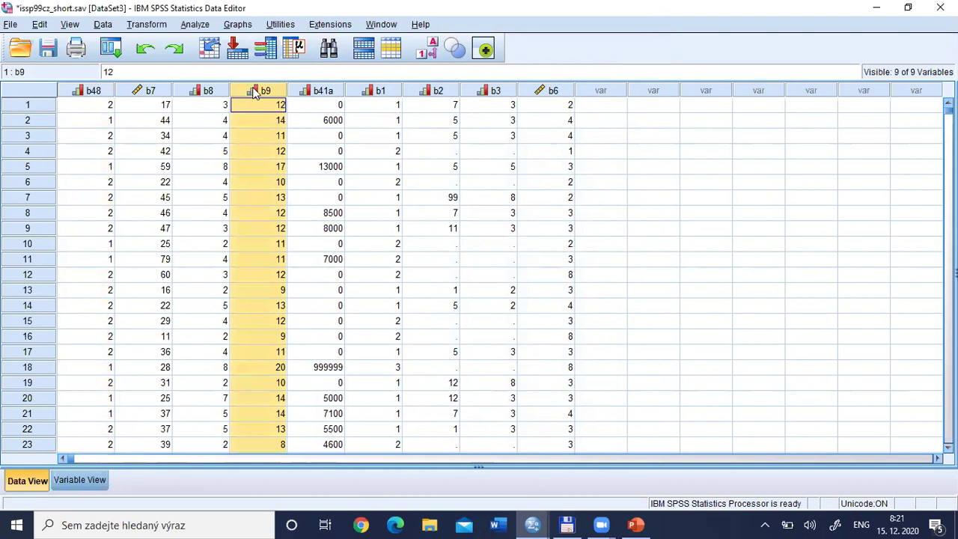
click(82, 90)
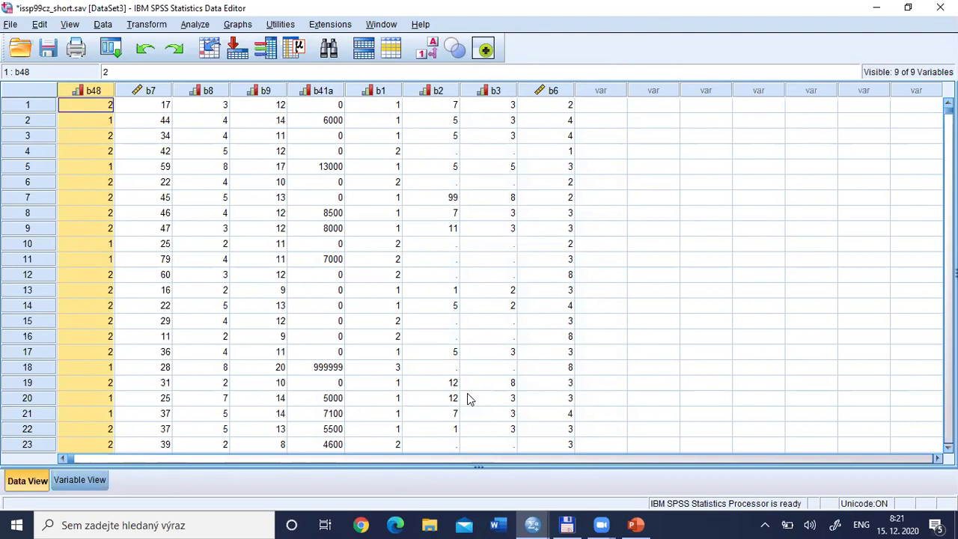
key(alt+Tab)
key(Escape)
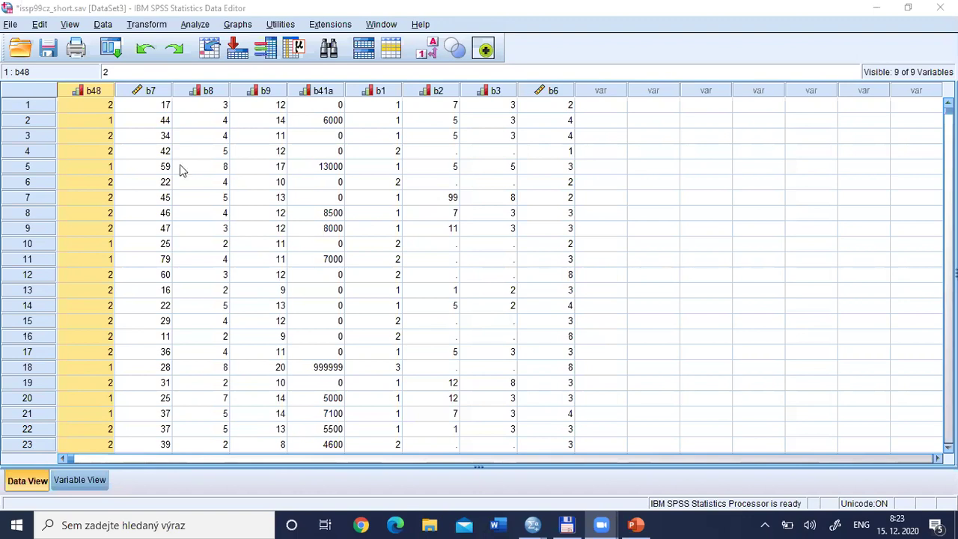
Set up an Independent-Samples T Test with years of education as the test variable and gender (b48) as the grouping variable.
click(193, 24)
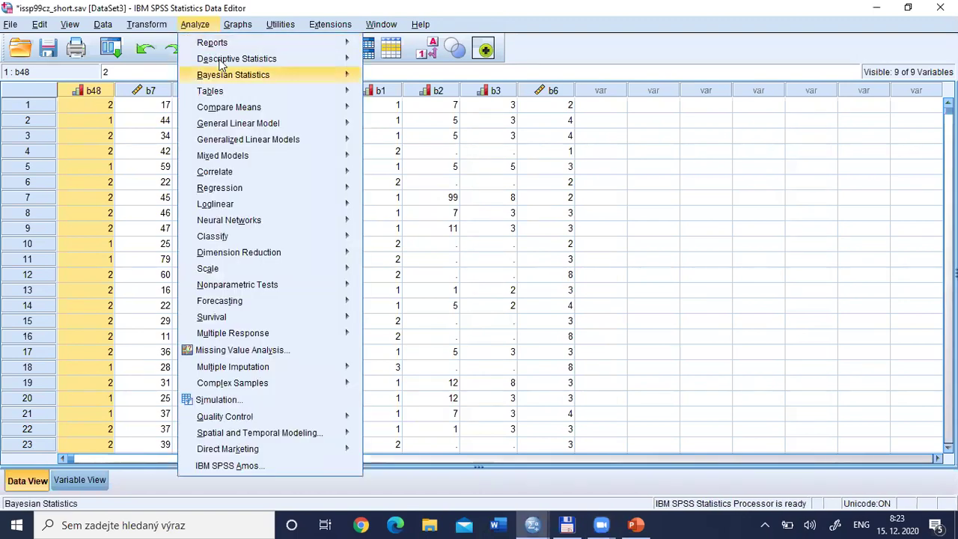
mouse_move(313, 108)
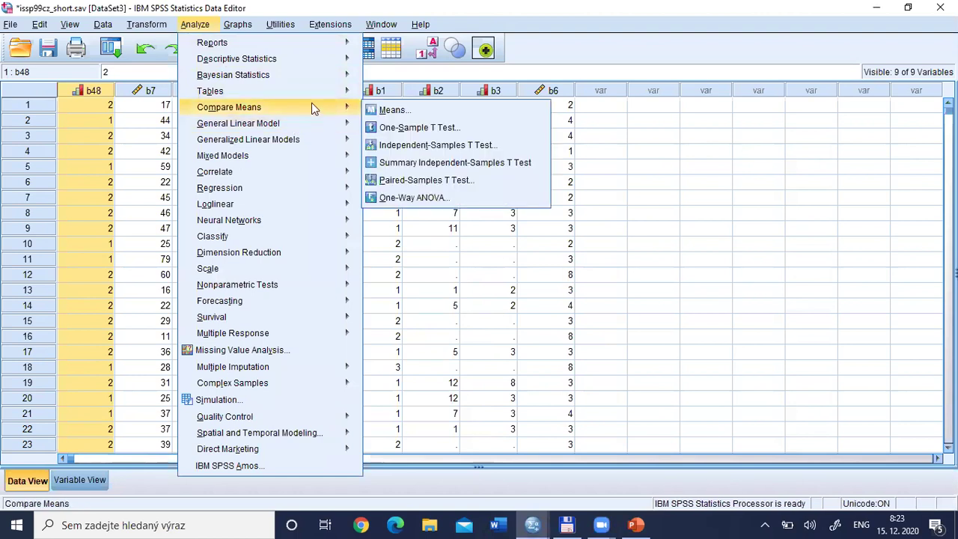
click(467, 147)
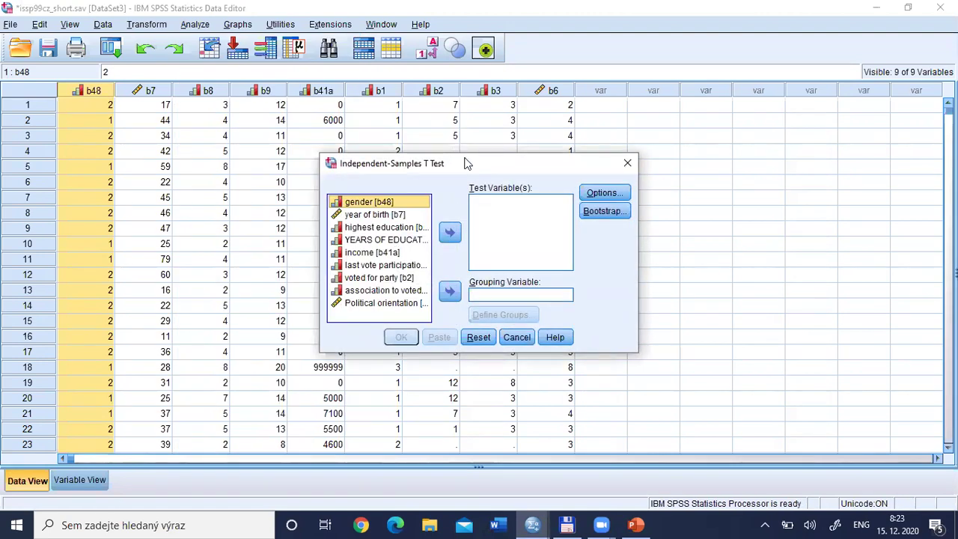
drag(467, 164, 456, 152)
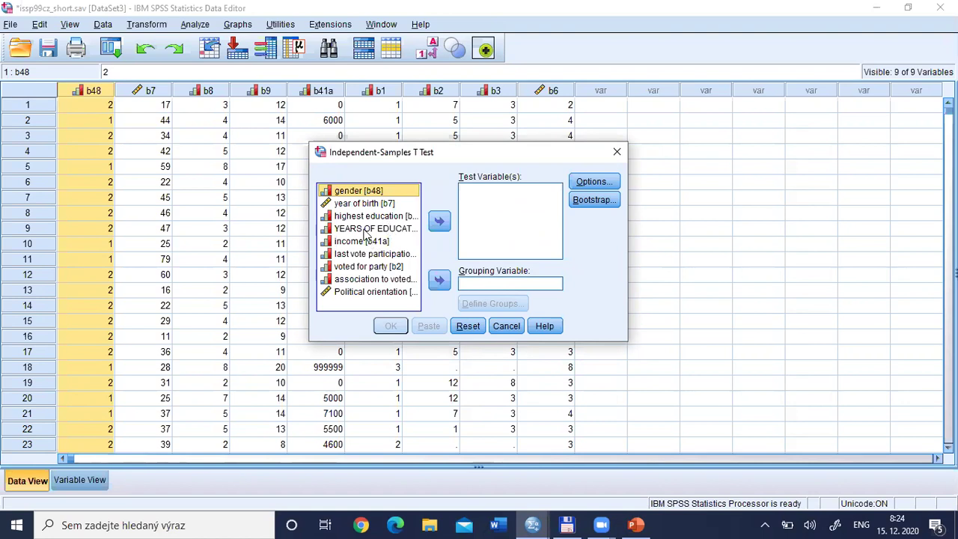
click(388, 229)
click(439, 226)
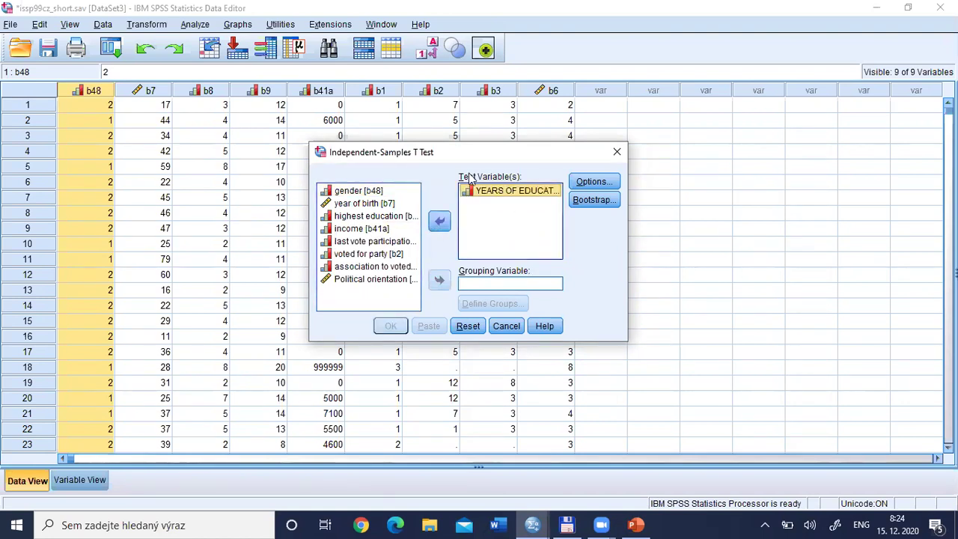
click(367, 193)
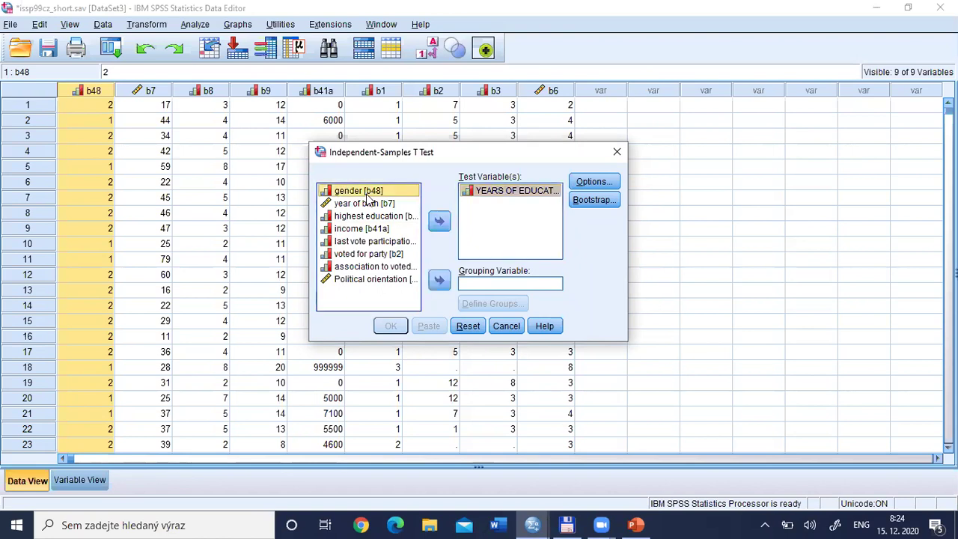
click(441, 283)
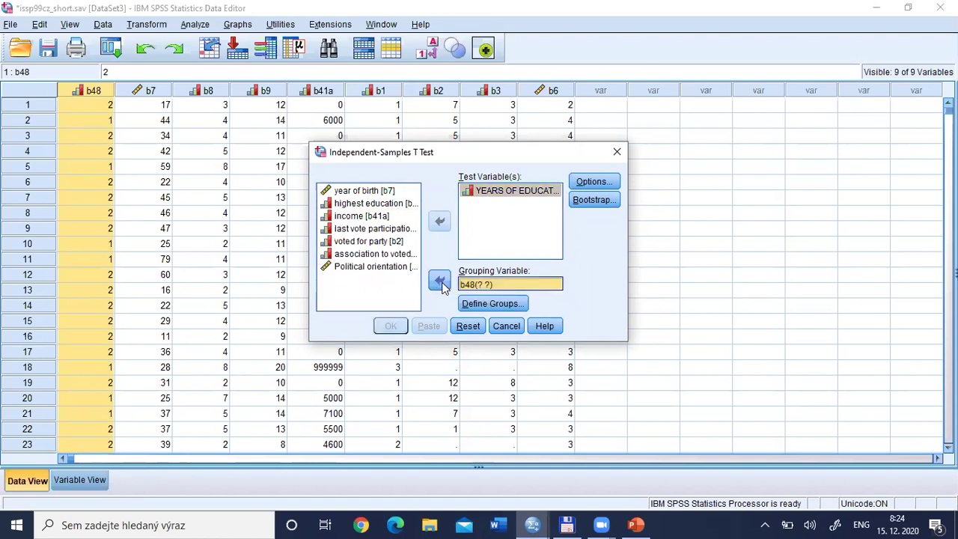
Define the gender groups as 1 and 2, run the t-test, and maximize the output window.
click(485, 285)
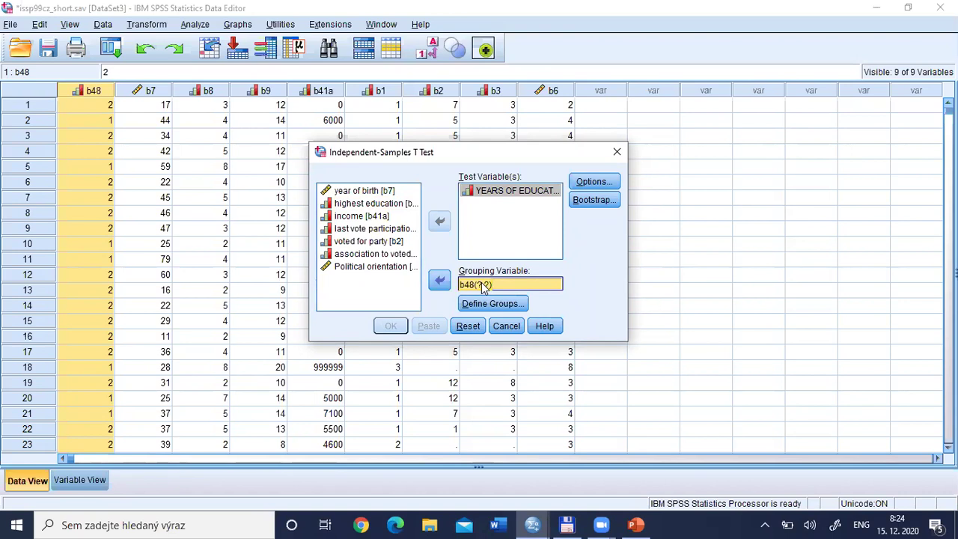
click(482, 303)
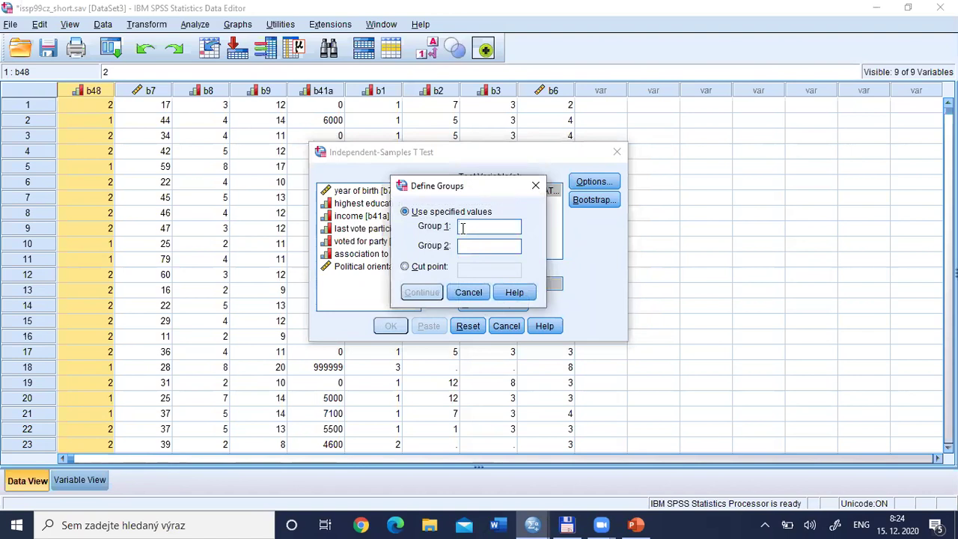
text(1)
click(465, 245)
text(2)
click(419, 292)
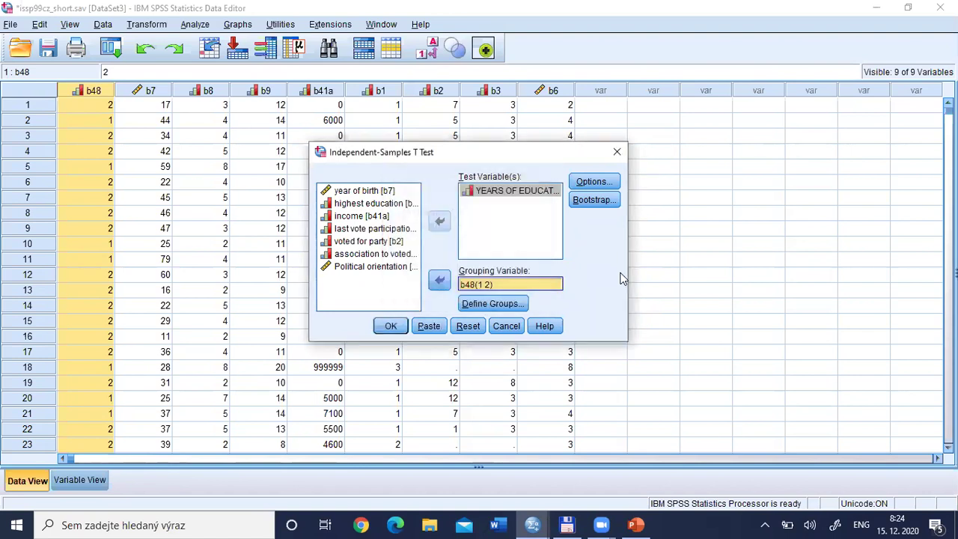
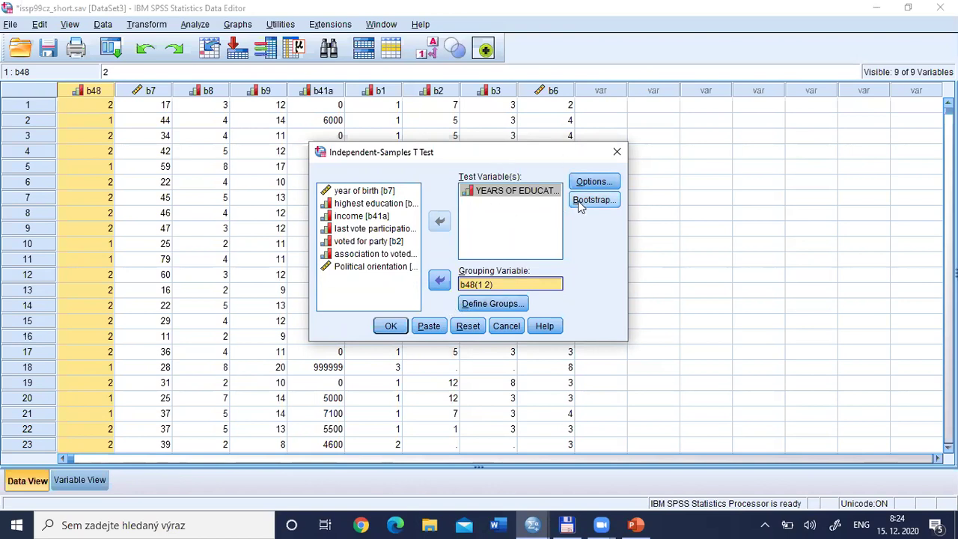
click(391, 327)
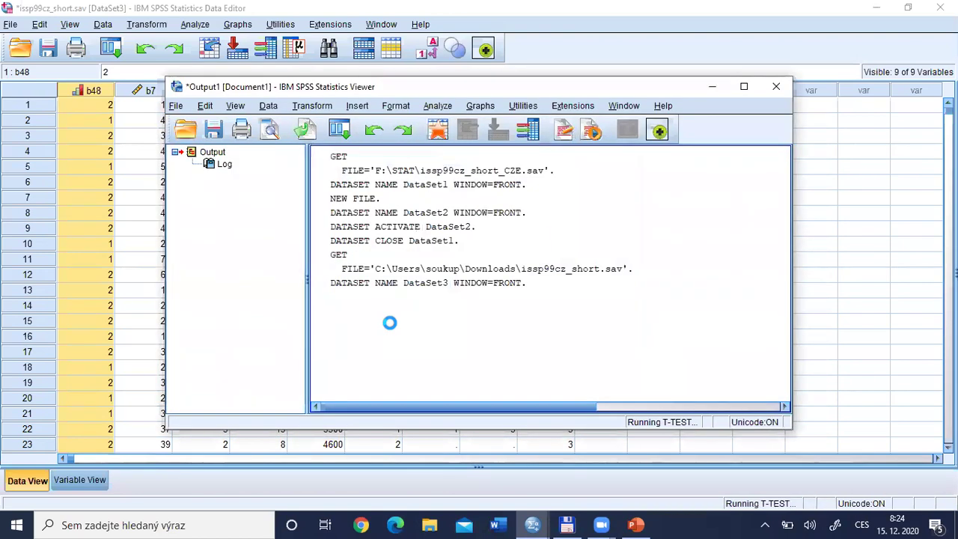
click(745, 87)
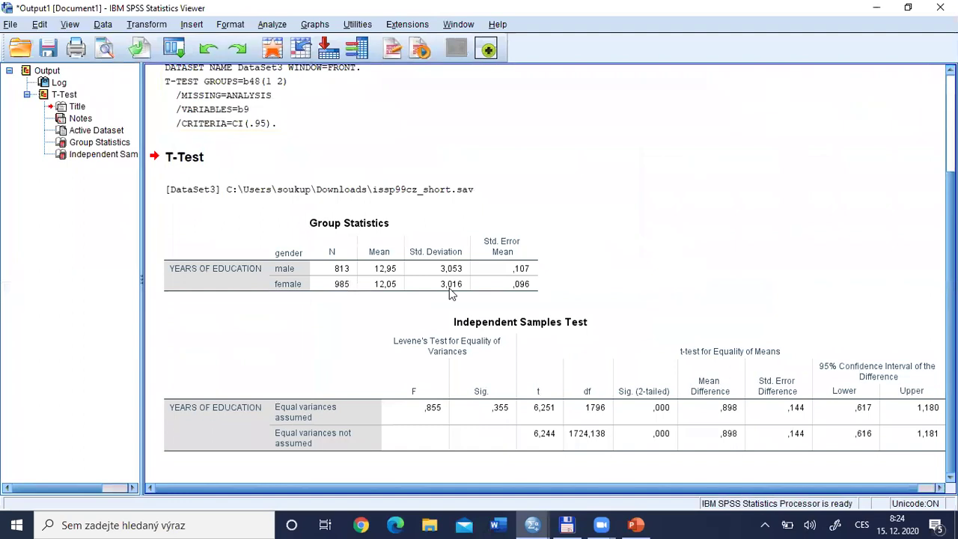
Examine the means and standard deviations by gender, and Levene's test and the t-test for equality of mean years of education.
click(391, 271)
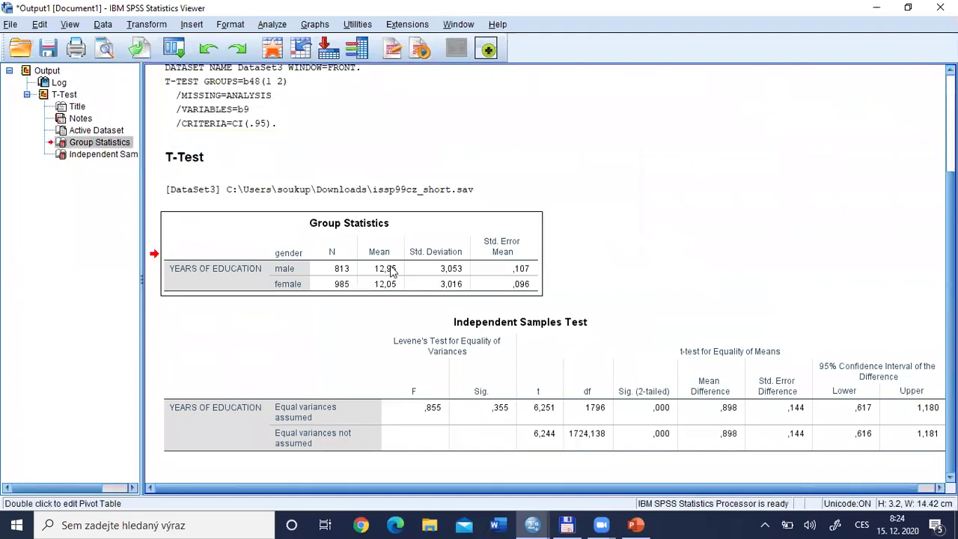
click(489, 384)
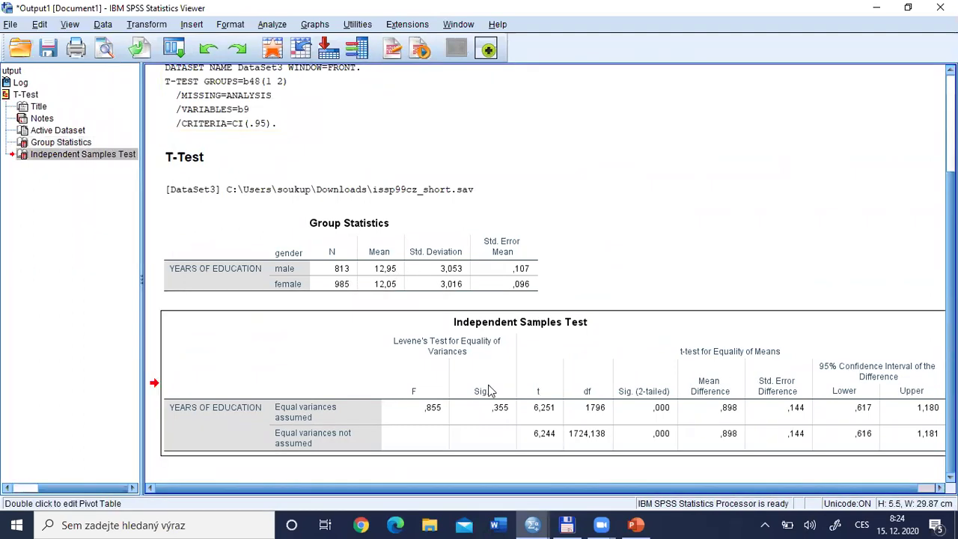
click(368, 282)
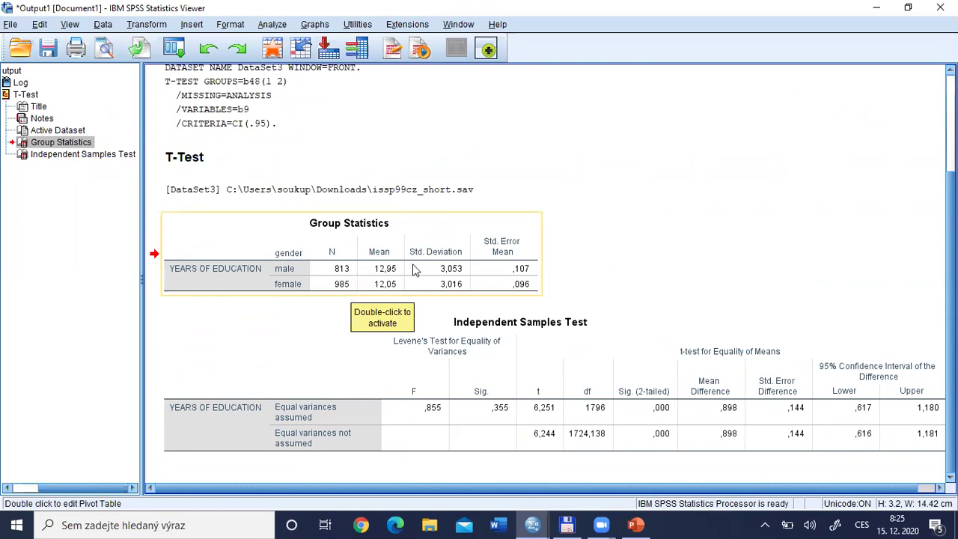
click(389, 274)
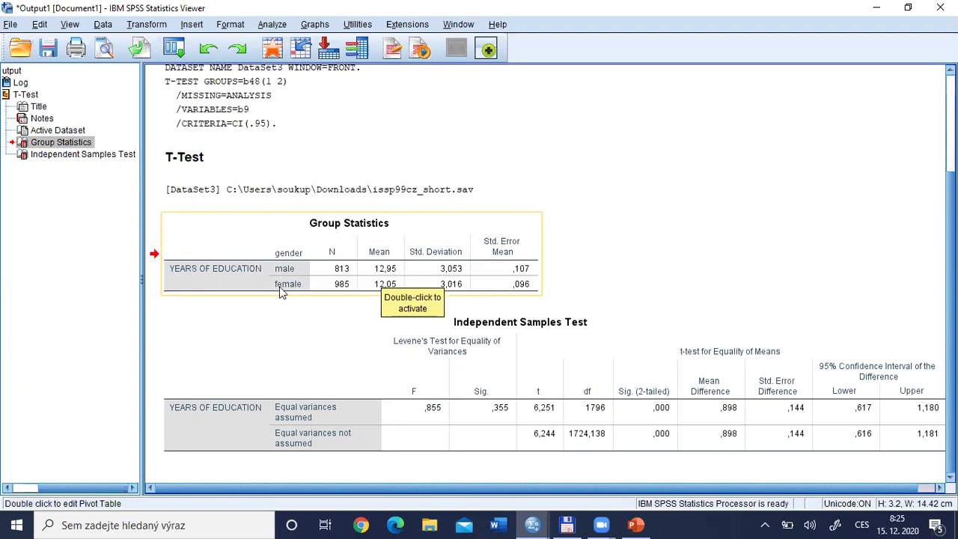
click(393, 270)
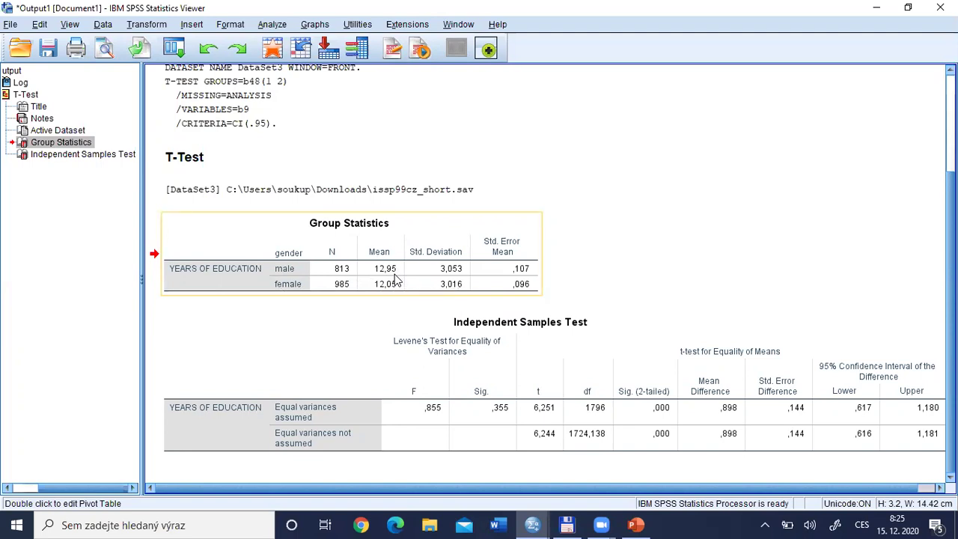
click(461, 331)
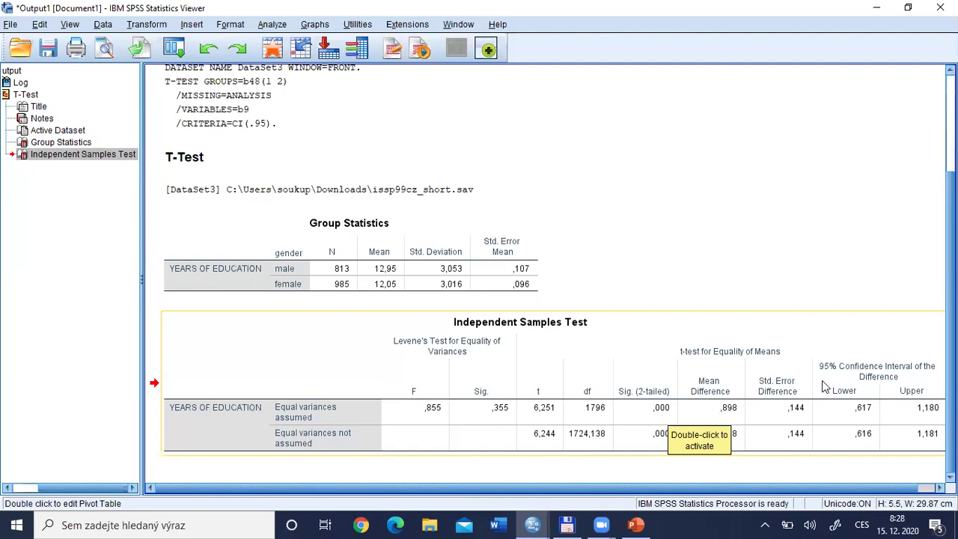
key(XF86AudioRaiseVolume)
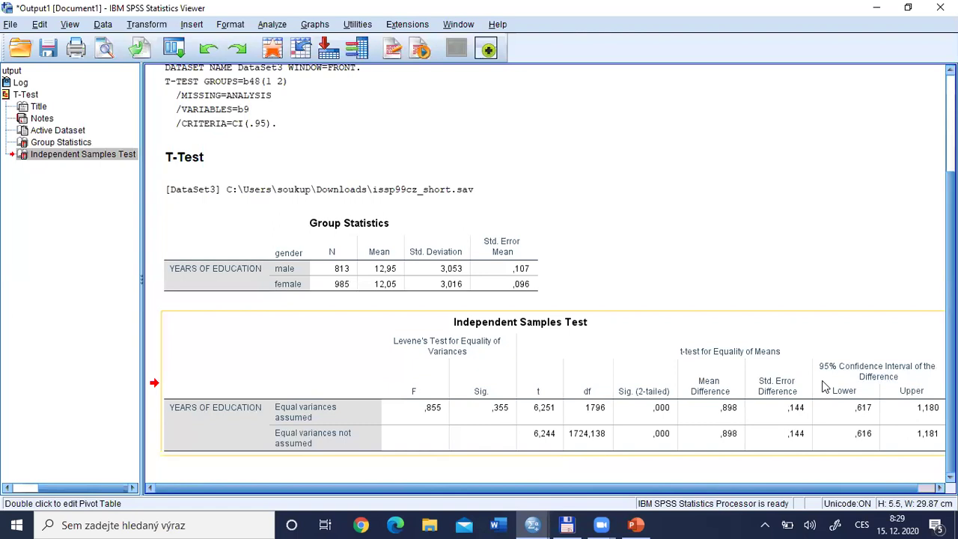
click(460, 292)
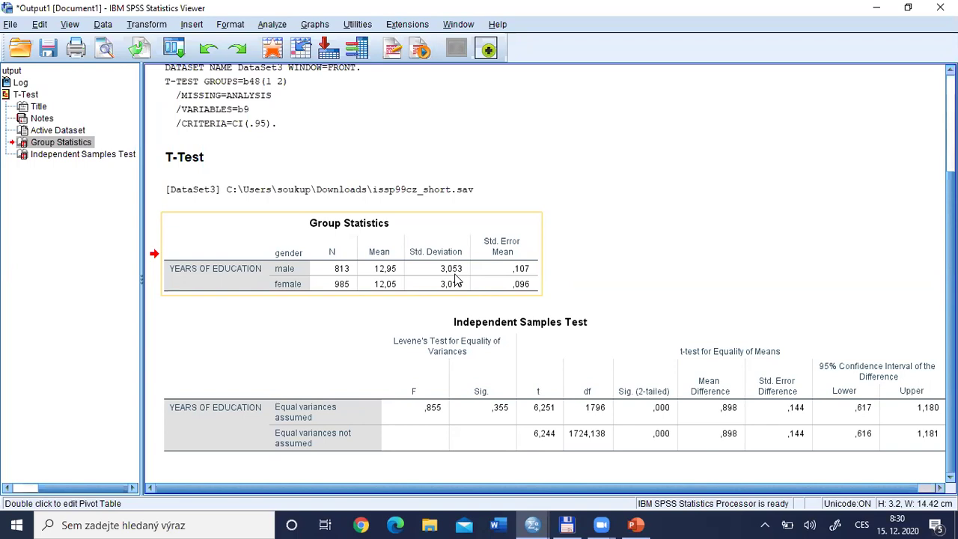
key(XF86AudioRaiseVolume)
key(XF86AudioLowerVolume)
key(XF86AudioLowerVolume)
key(XF86AudioLowerVolume)
key(XF86AudioLowerVolume)
click(599, 356)
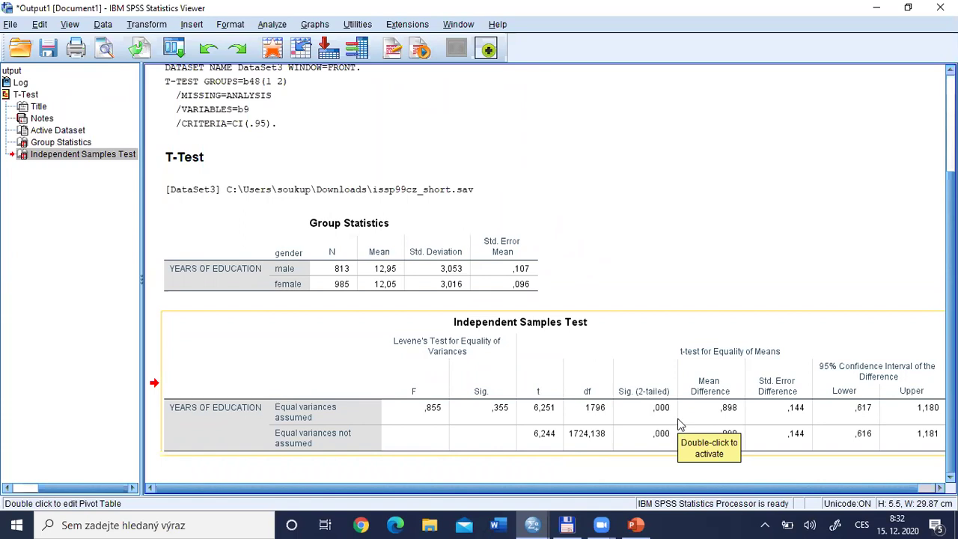
Select the Group Statistics table in the output and lower the system volume to 76.
click(397, 280)
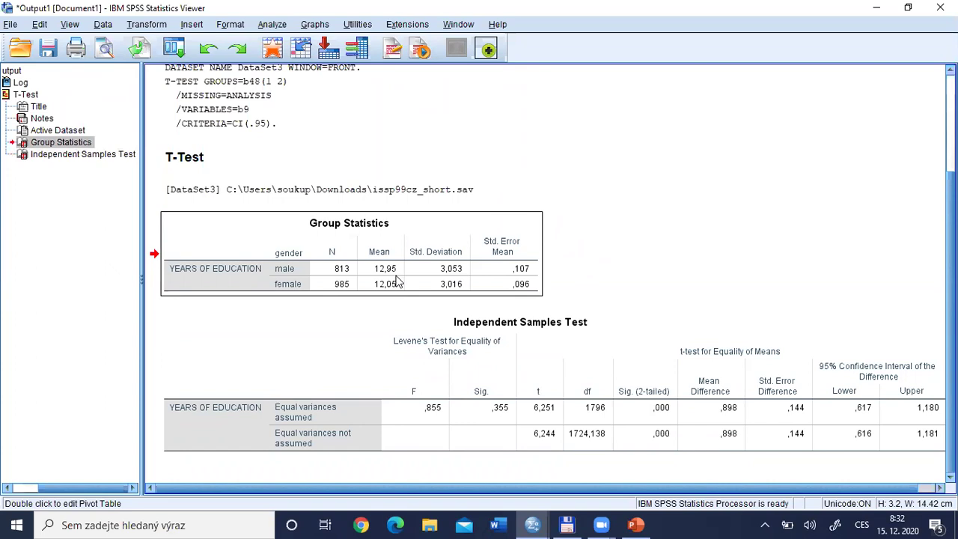
key(XF86AudioLowerVolume)
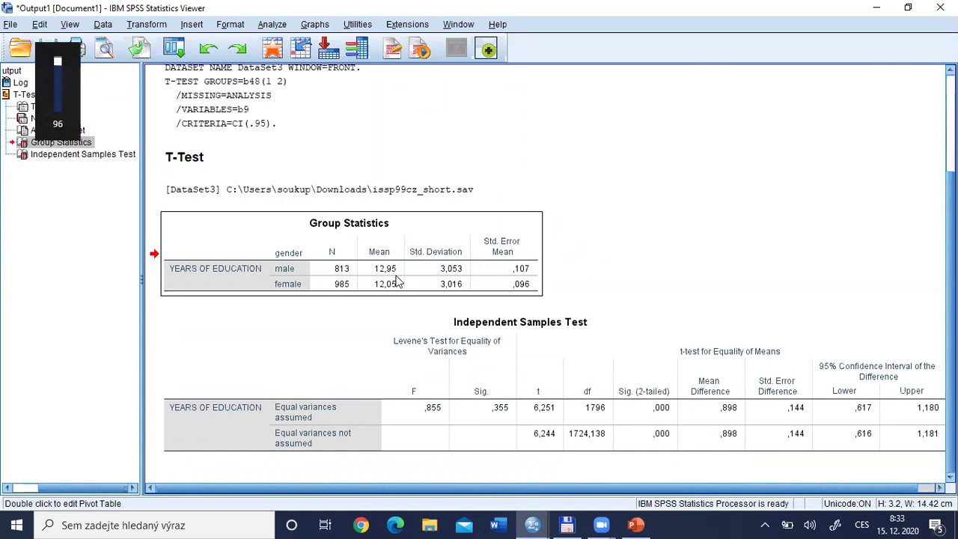
key(XF86AudioLowerVolume)
key(XF86AudioLowerVolume)
key(XF86AudioLowerVolume)
key(XF86AudioLowerVolume)
key(XF86AudioLowerVolume)
key(XF86AudioLowerVolume)
key(XF86AudioLowerVolume)
key(XF86AudioLowerVolume)
key(XF86AudioLowerVolume)
key(XF86AudioLowerVolume)
Switch to the SPSS recap presentation in PowerPoint and review the Differences slide, comparing the t-test for two groups with ANOVA for more groups.
key(alt+Tab)
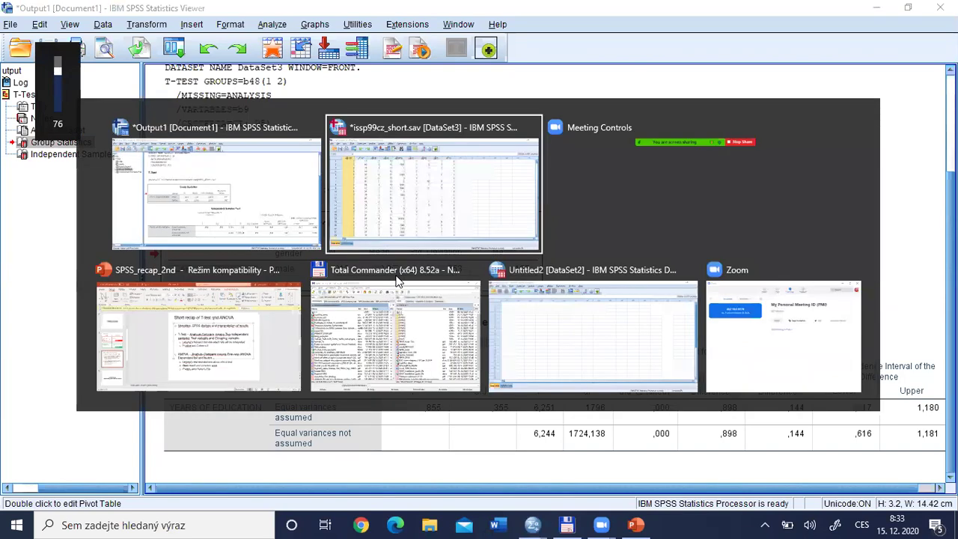
key(alt+Tab)
key(alt+Tab)
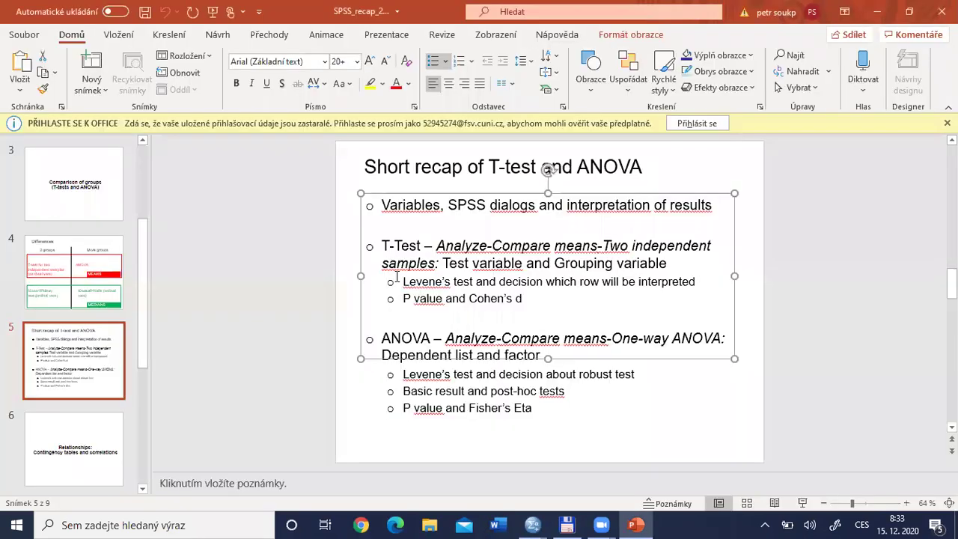
click(572, 371)
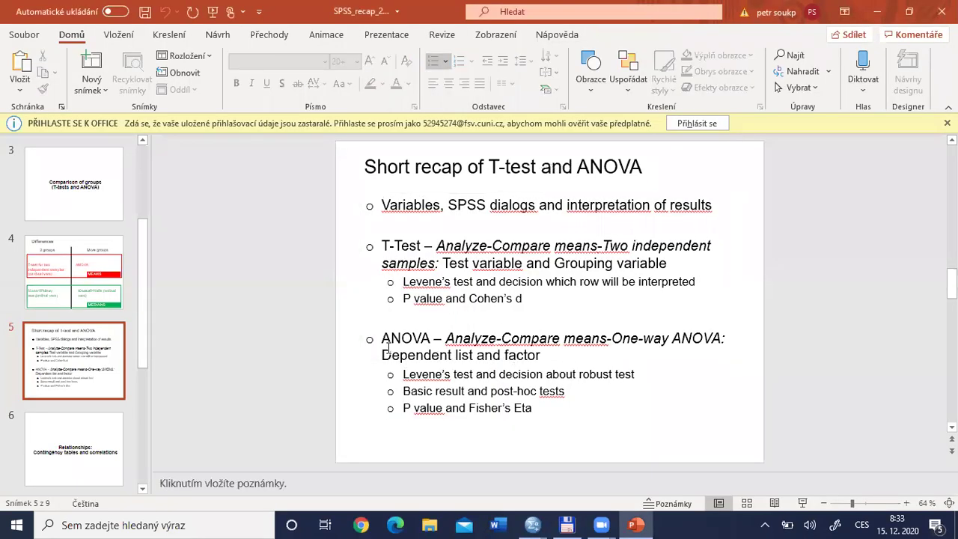
key(Page_Up)
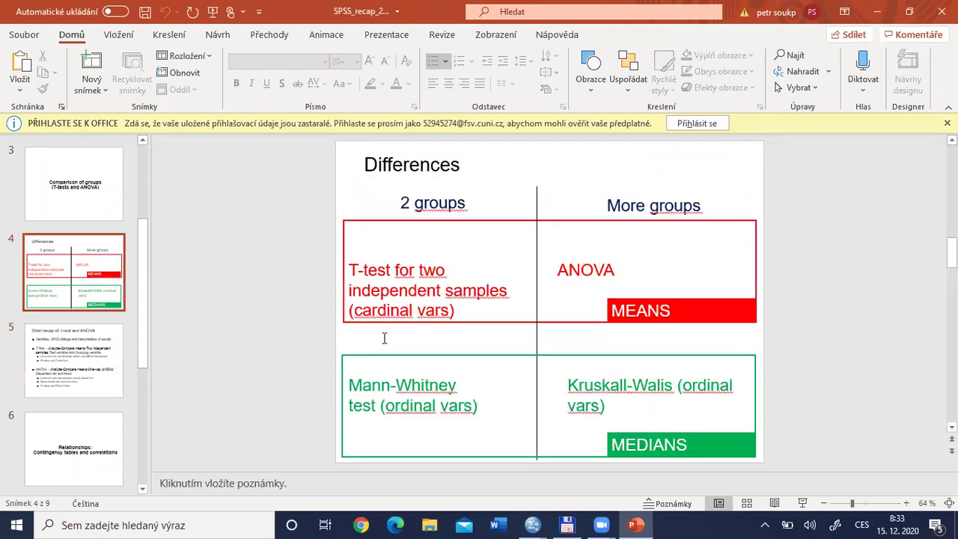
click(399, 270)
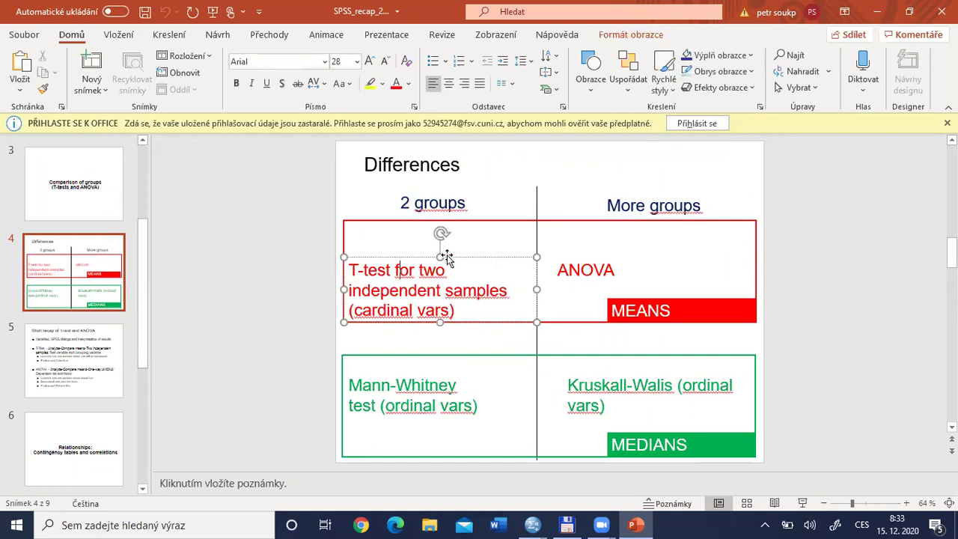
click(580, 258)
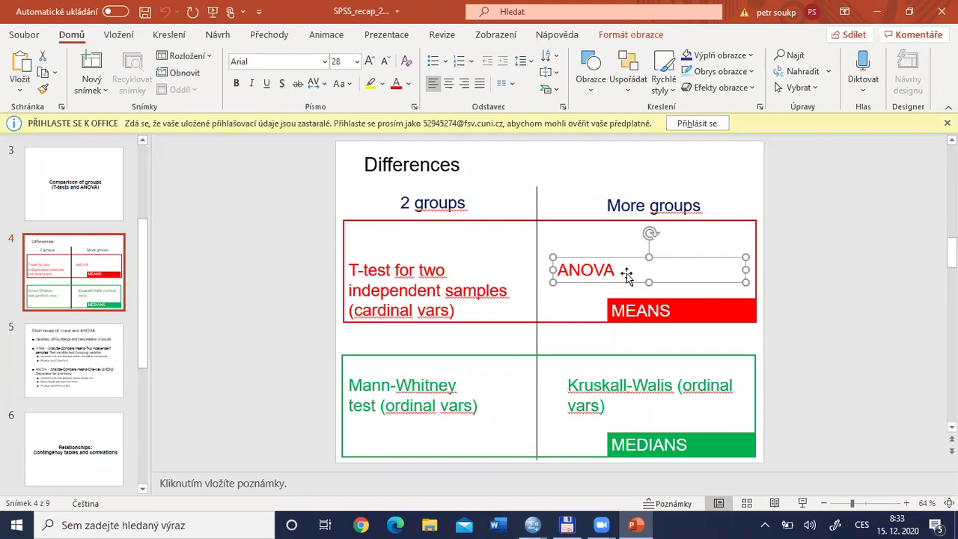
key(Escape)
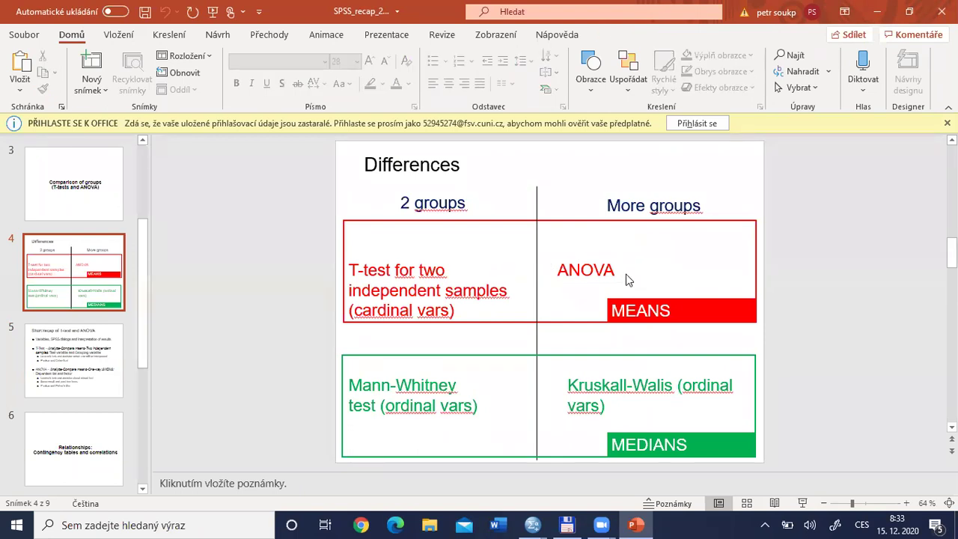
Switch to the SPSS data and, after selecting b9, examine the variable information and value labels of political orientation (b6).
key(alt+Tab)
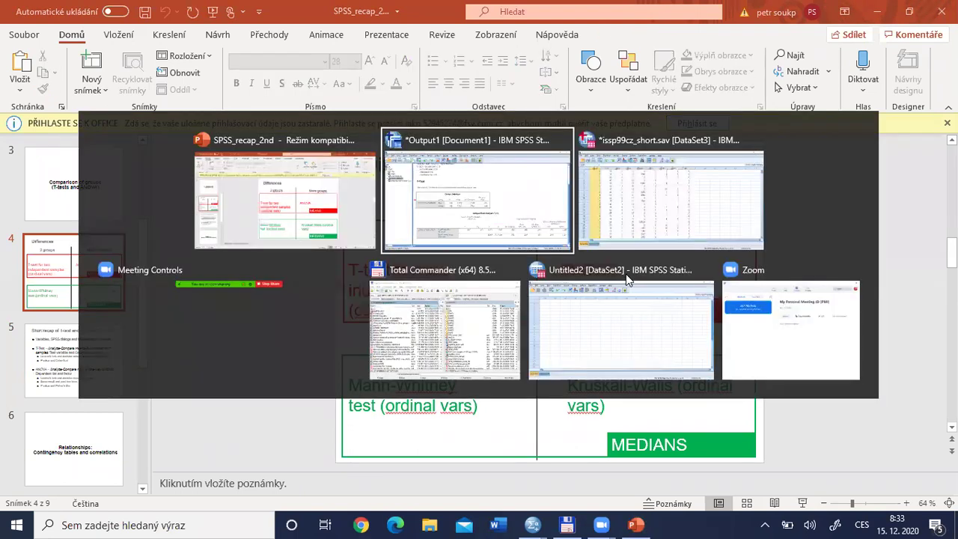
key(alt+Tab)
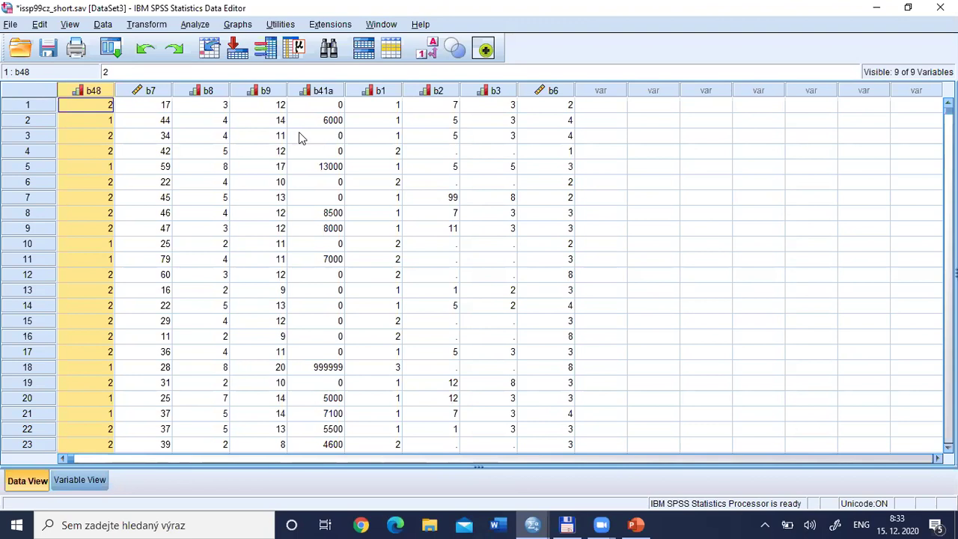
click(271, 102)
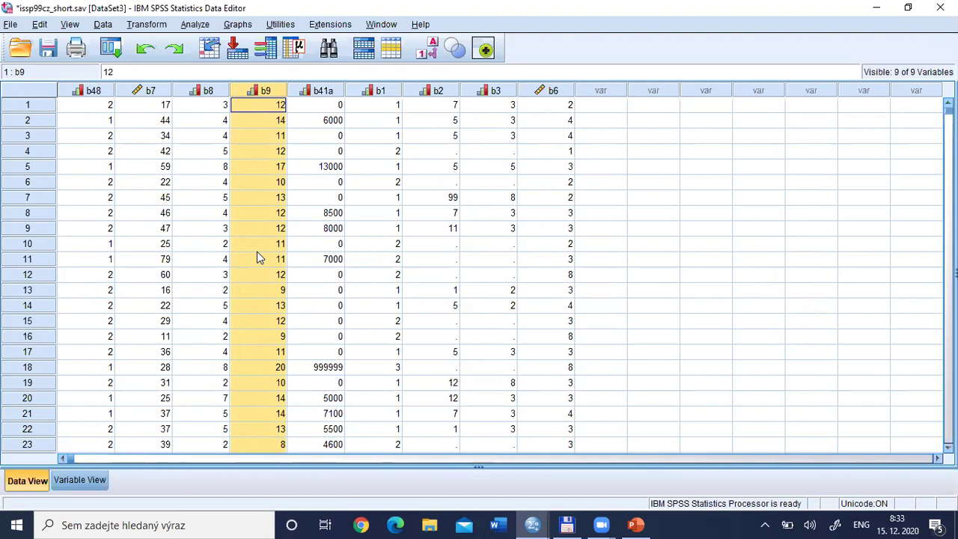
click(557, 90)
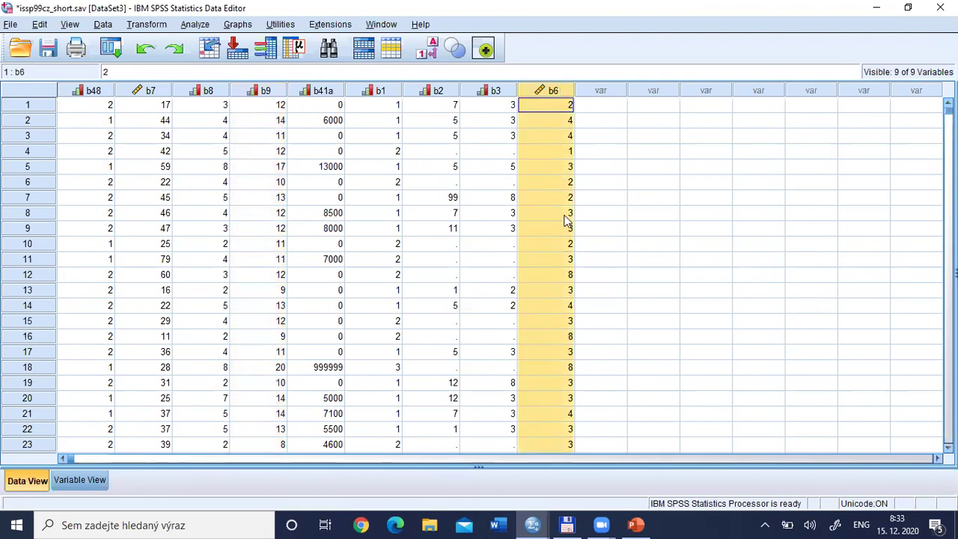
click(266, 50)
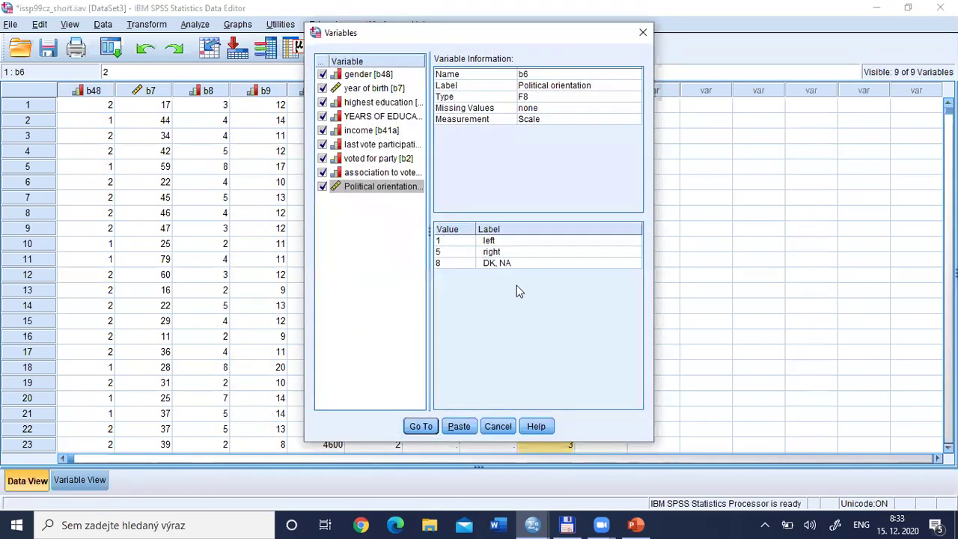
click(489, 241)
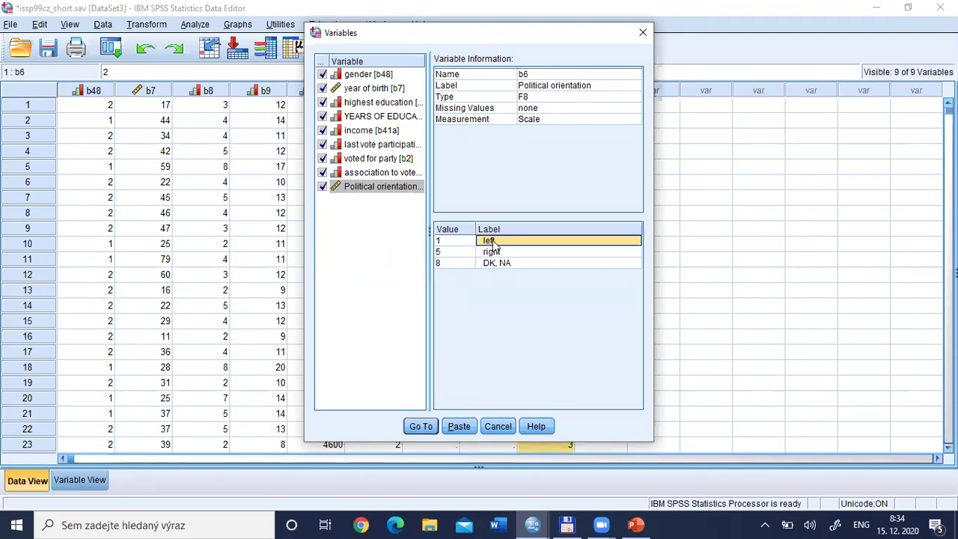
click(492, 253)
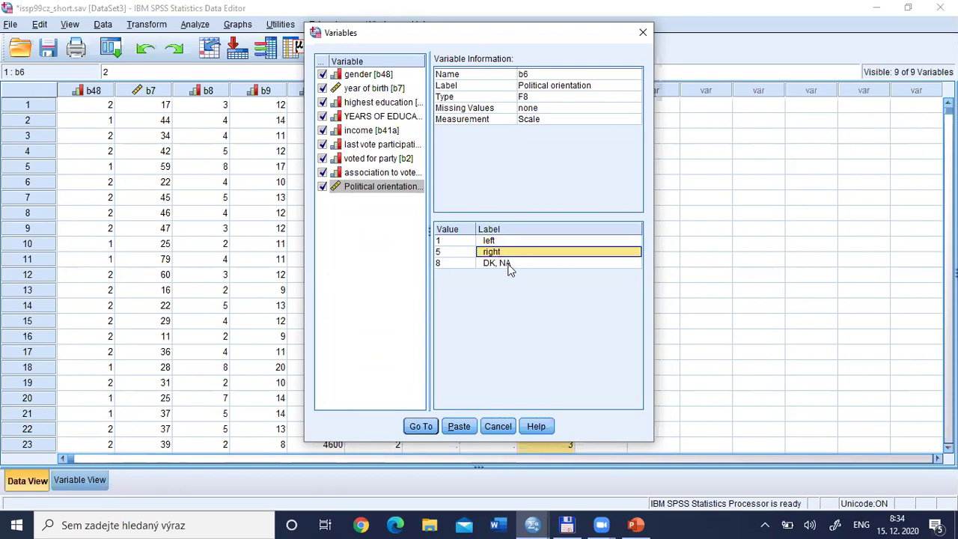
click(506, 266)
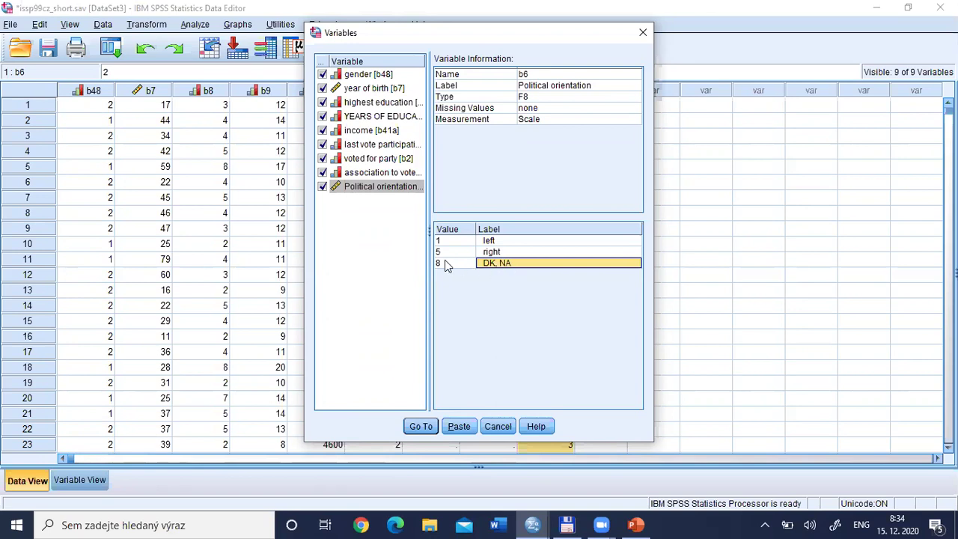
click(467, 428)
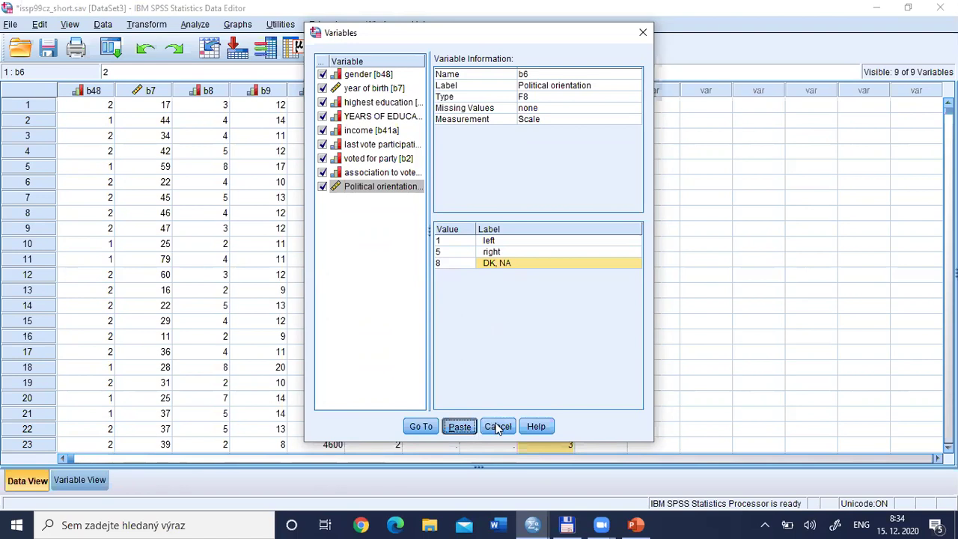
click(497, 427)
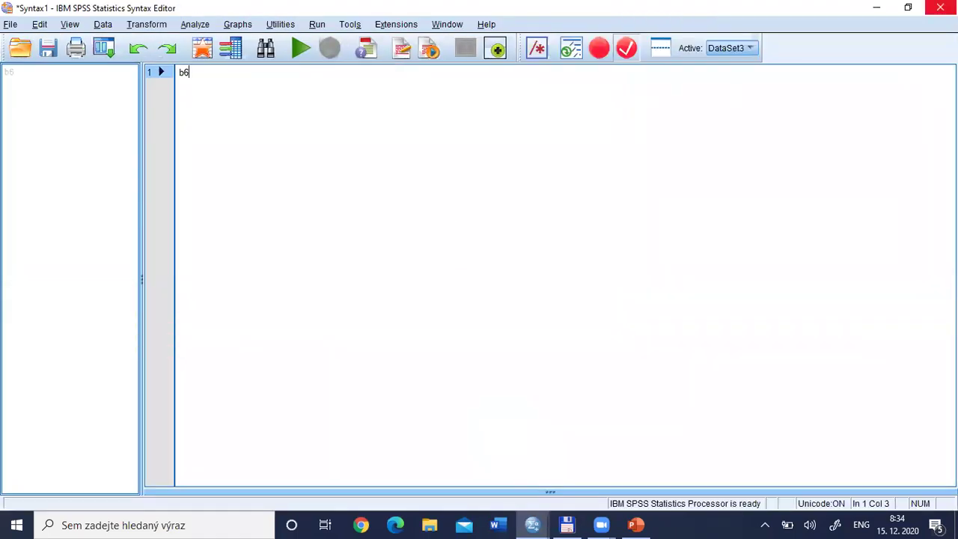
key(alt+F4)
click(476, 278)
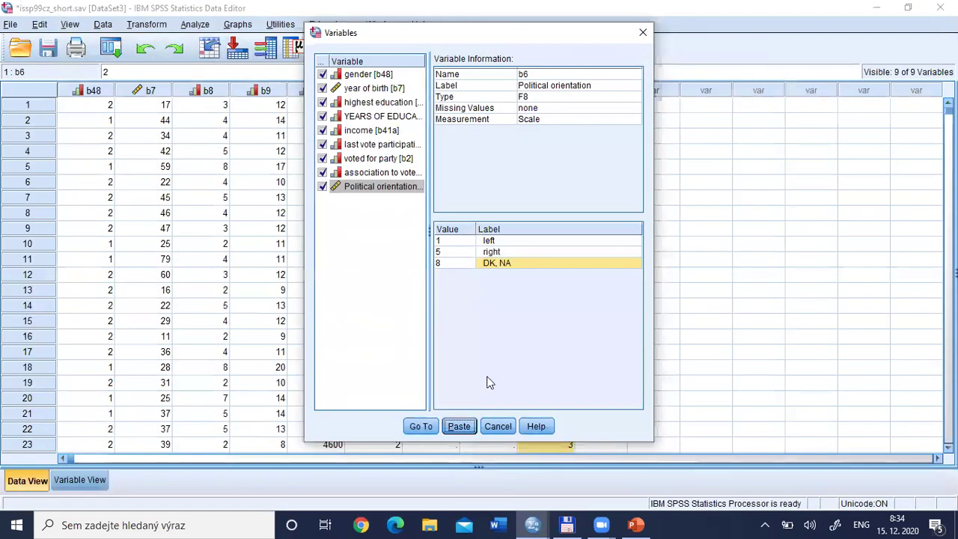
Close the variable information and define 8 as a discrete missing value for the political orientation variable b6.
click(498, 426)
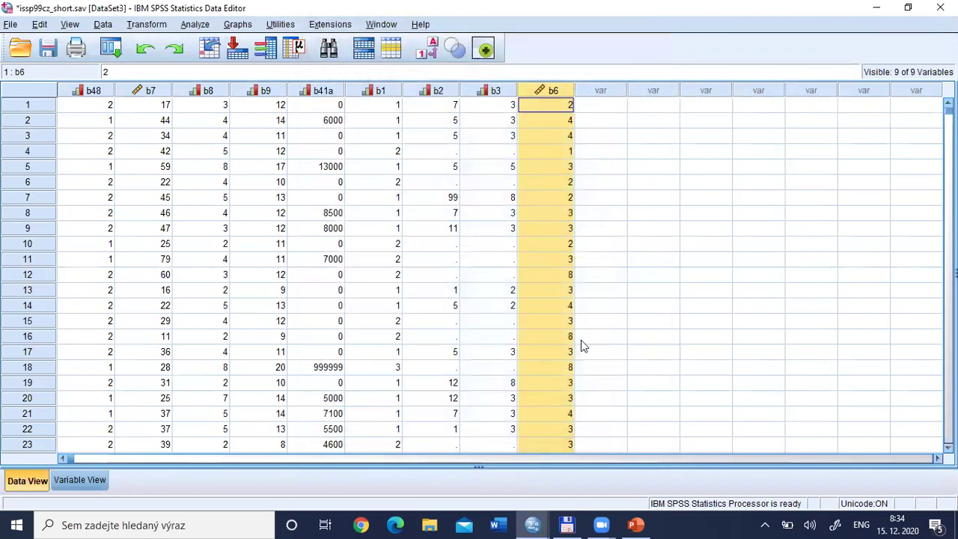
double_click(549, 90)
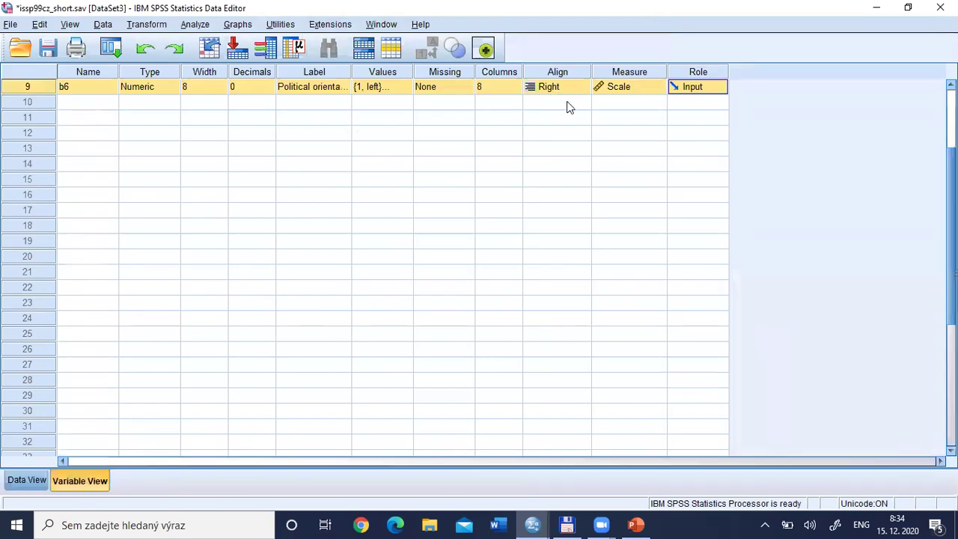
click(452, 88)
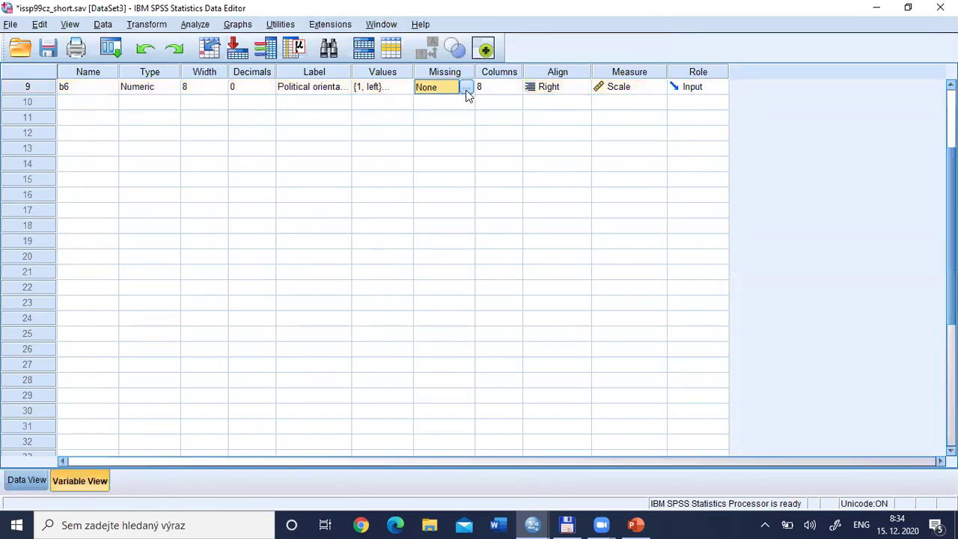
click(465, 88)
click(407, 224)
text(8)
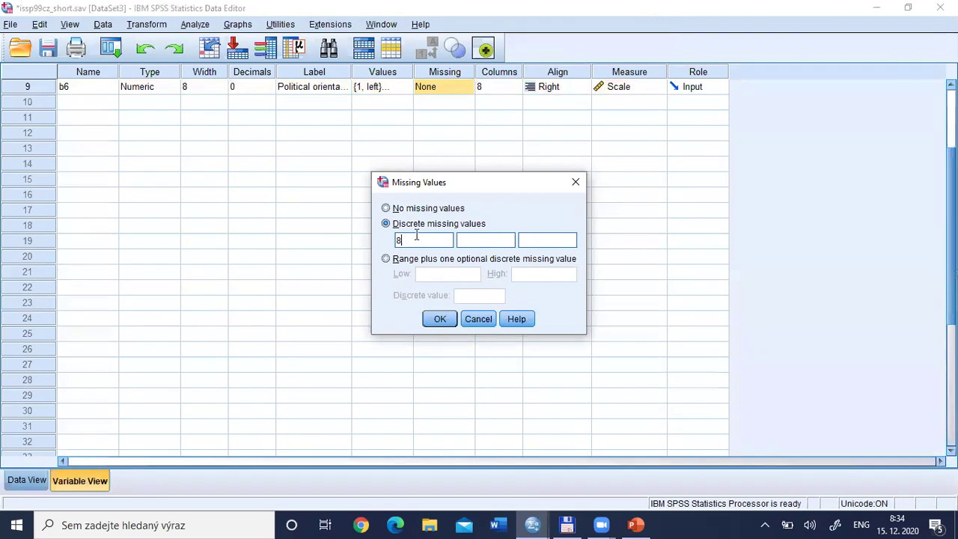
click(439, 319)
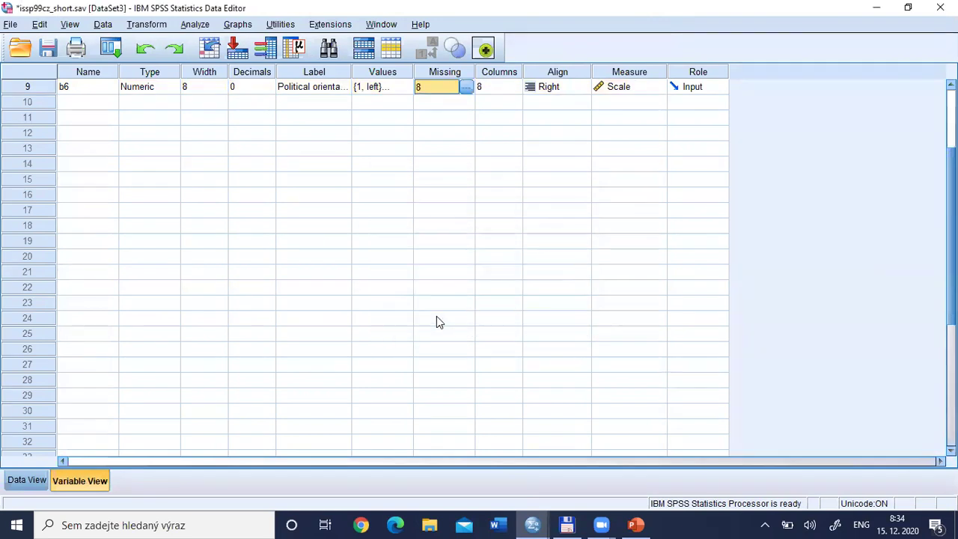
Return to the data values and review the years of education (b9) and political orientation (b6) columns.
click(15, 479)
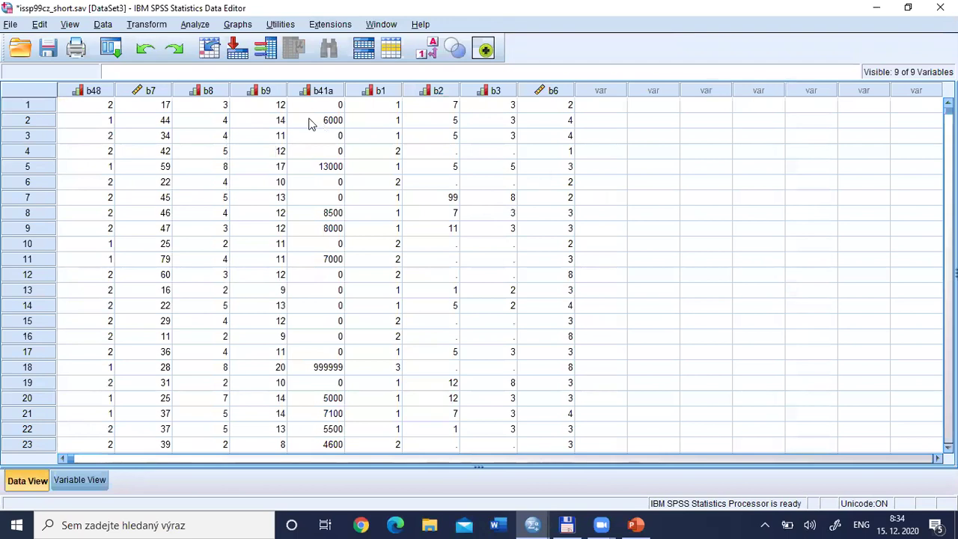
click(259, 90)
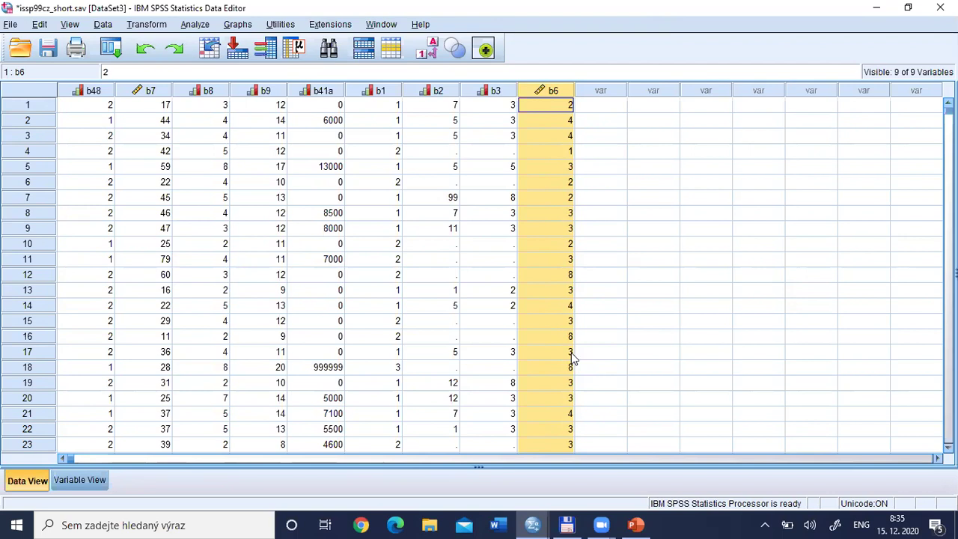
key(XF86AudioRaiseVolume)
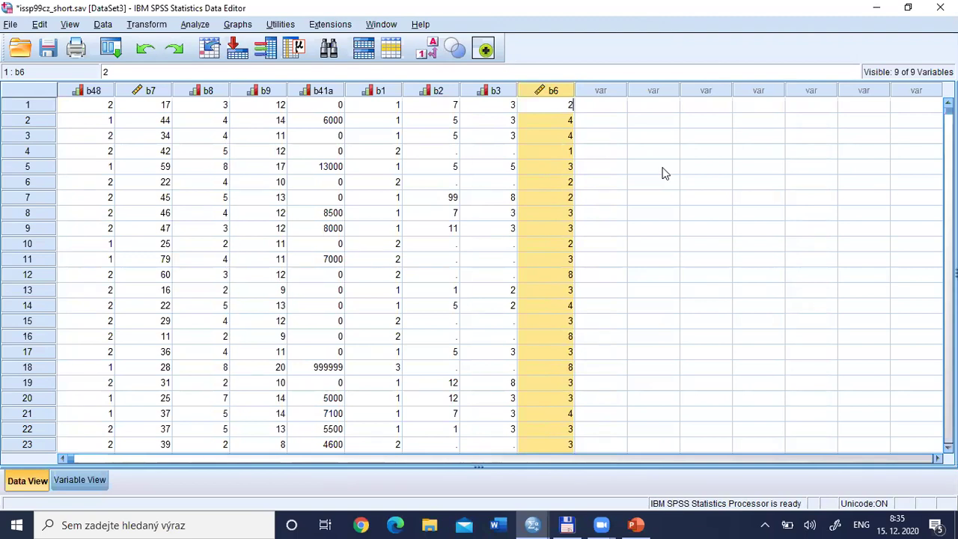
click(320, 199)
Switch to PowerPoint and review the ANOVA part of the T-test and ANOVA recap slide, highlighting the One-way ANOVA path and "Dependent list".
key(alt+Tab)
key(alt+Tab)
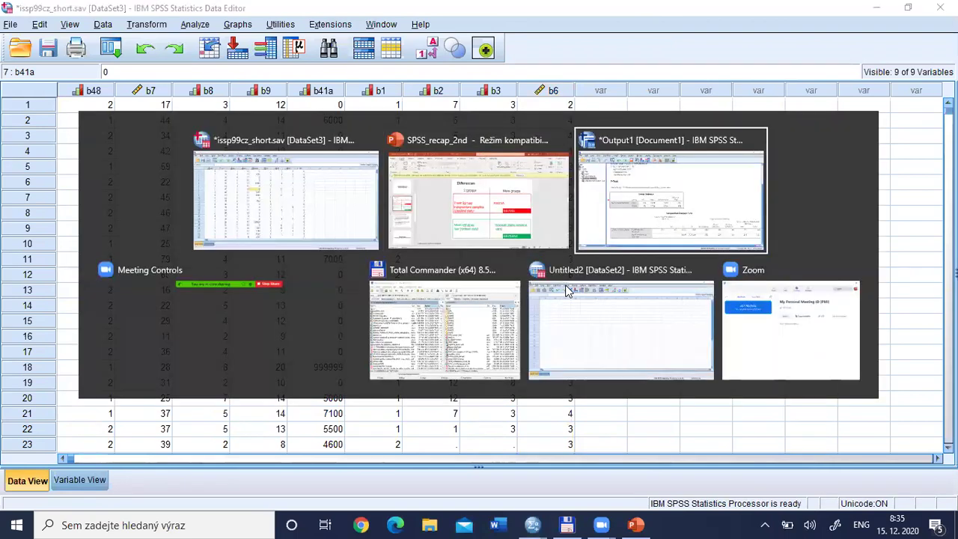
key(alt+Tab)
key(alt+Tab)
key(alt+Tab)
key(alt+Tab)
key(alt+Tab)
key(alt+Tab)
key(alt+Tab)
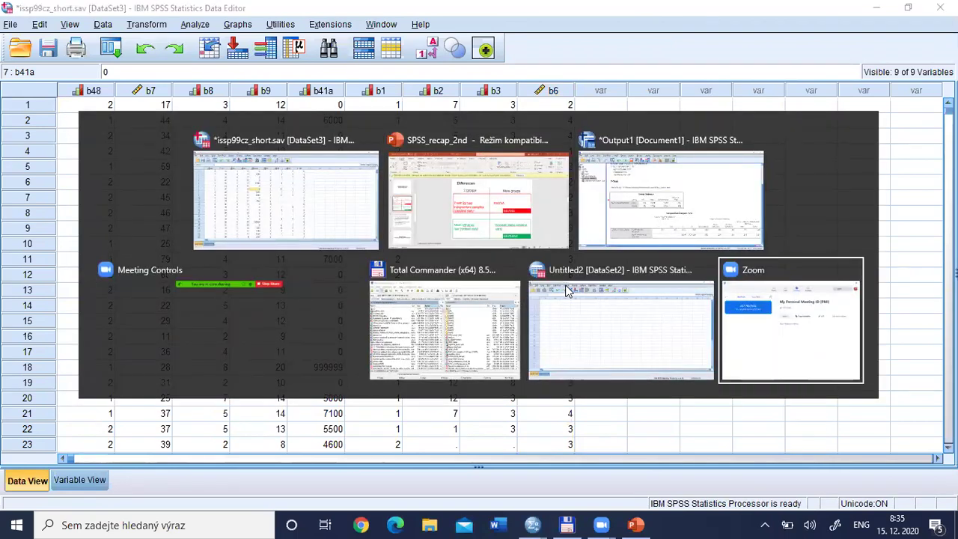
key(alt+Tab)
key(alt+Tab)
key(alt+Tab)
key(alt+Tab)
key(alt+Tab)
key(alt+Tab)
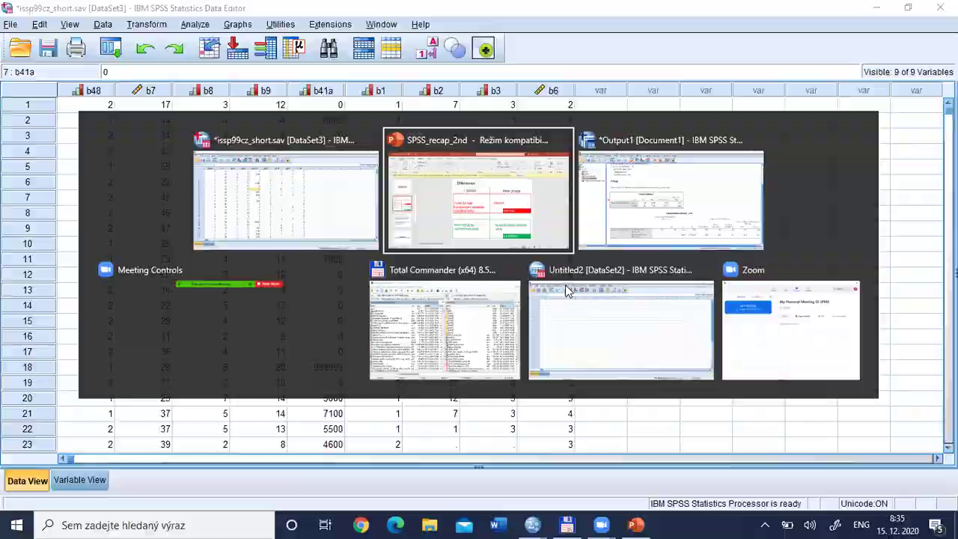
scroll(567, 288, down, 1)
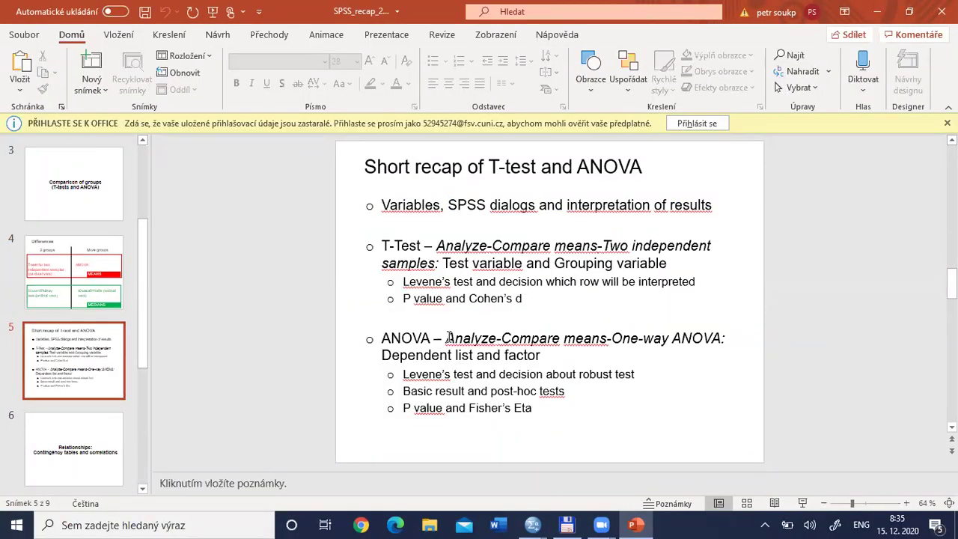
drag(448, 337, 704, 341)
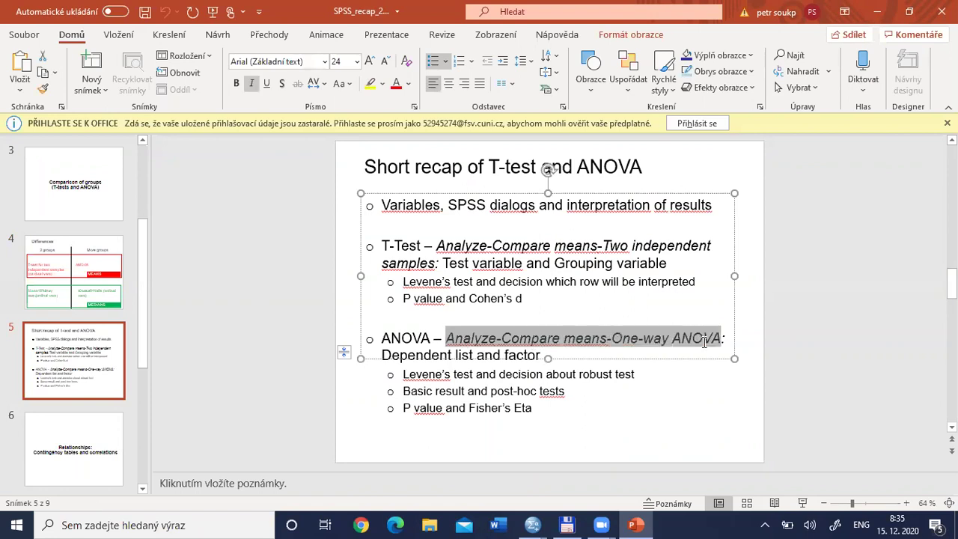
click(393, 354)
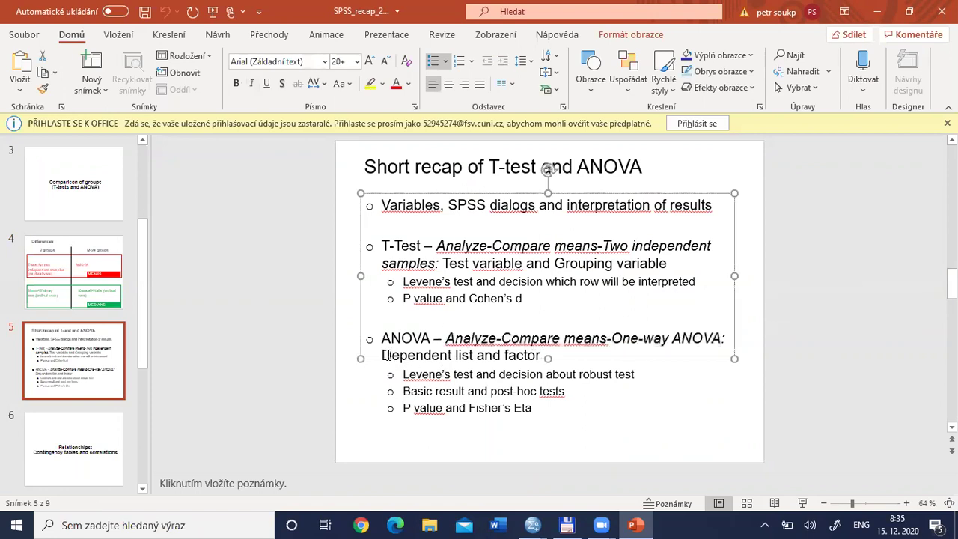
drag(393, 354, 472, 360)
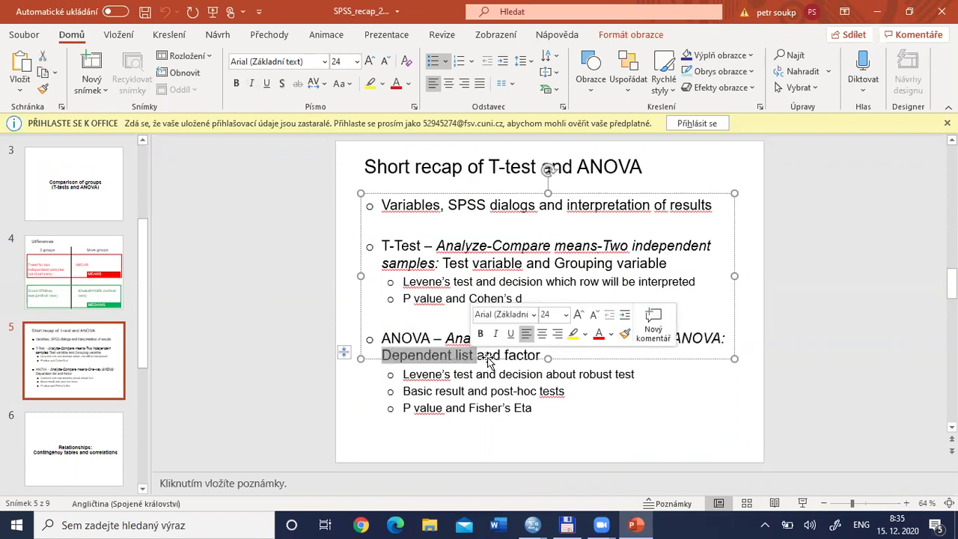
Highlight "factor" in the ANOVA bullet and review the dependent list and factor wording on the slide.
click(505, 355)
drag(505, 355, 540, 362)
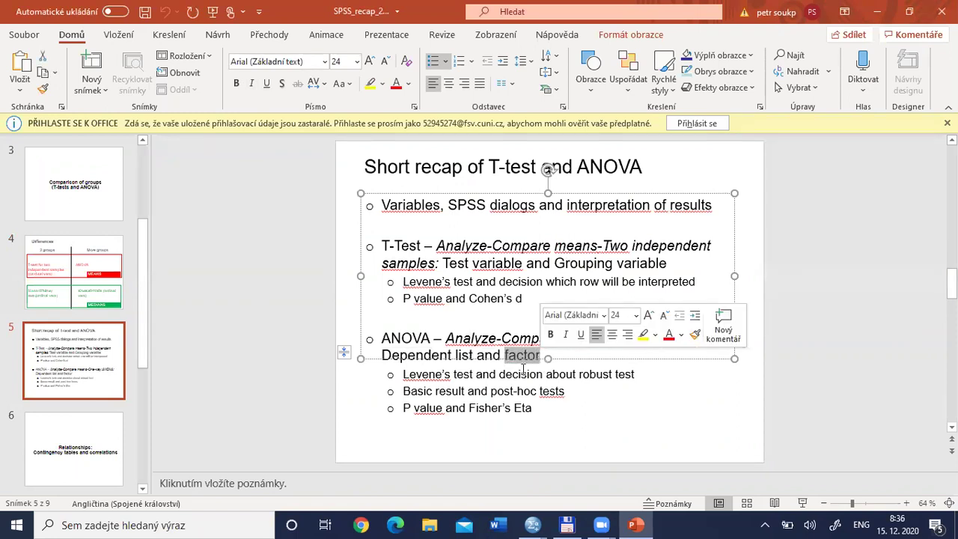
click(395, 356)
drag(393, 355, 537, 355)
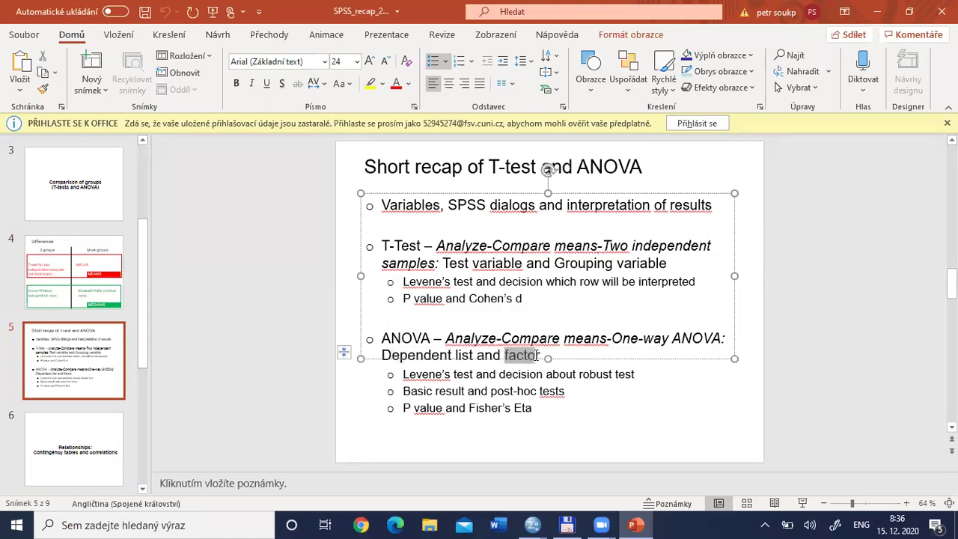
click(420, 357)
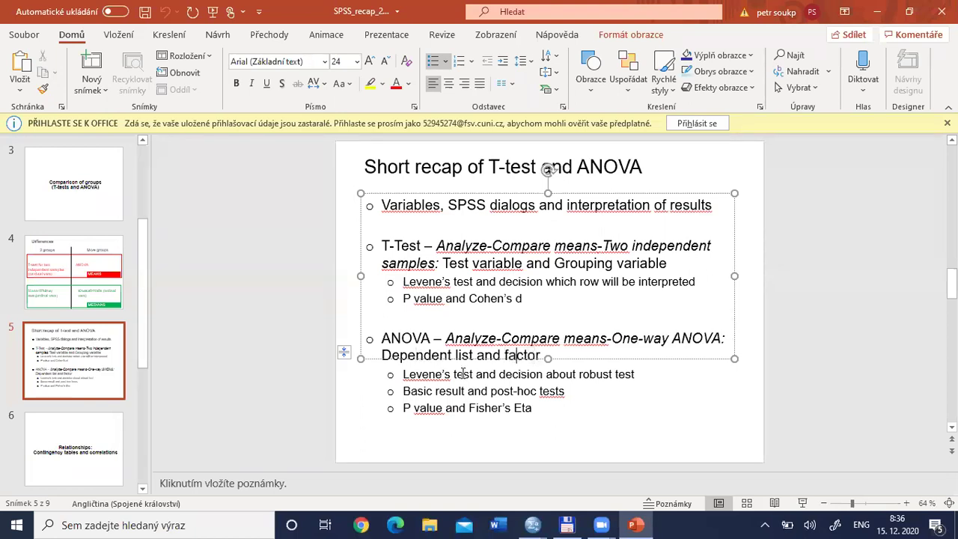
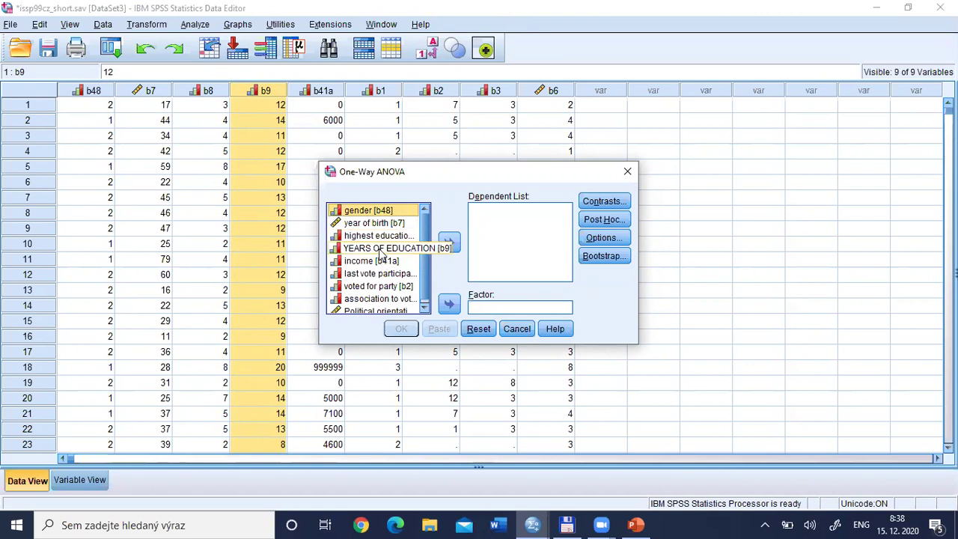
Set years of education (b9) as the dependent variable and political orientation (b6) as the factor of the One-Way ANOVA.
click(383, 249)
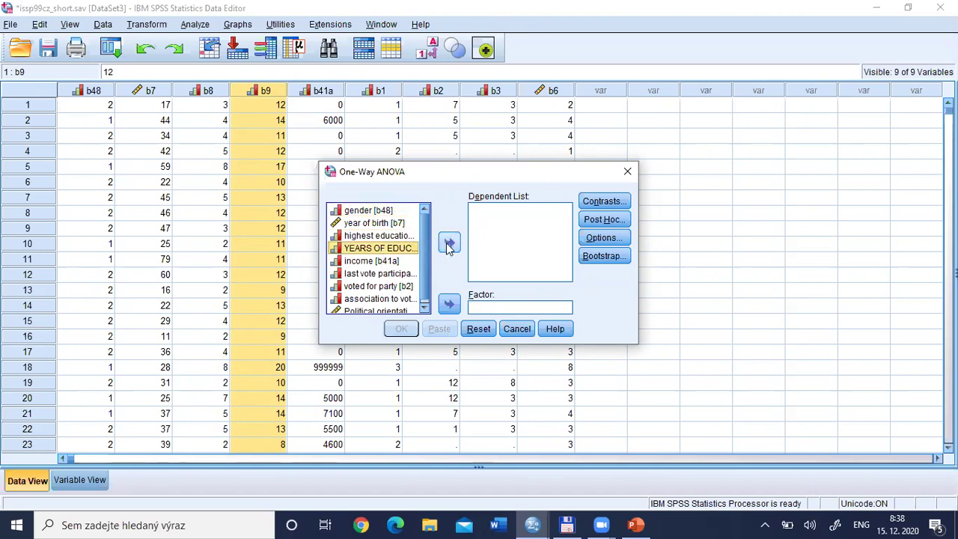
click(448, 244)
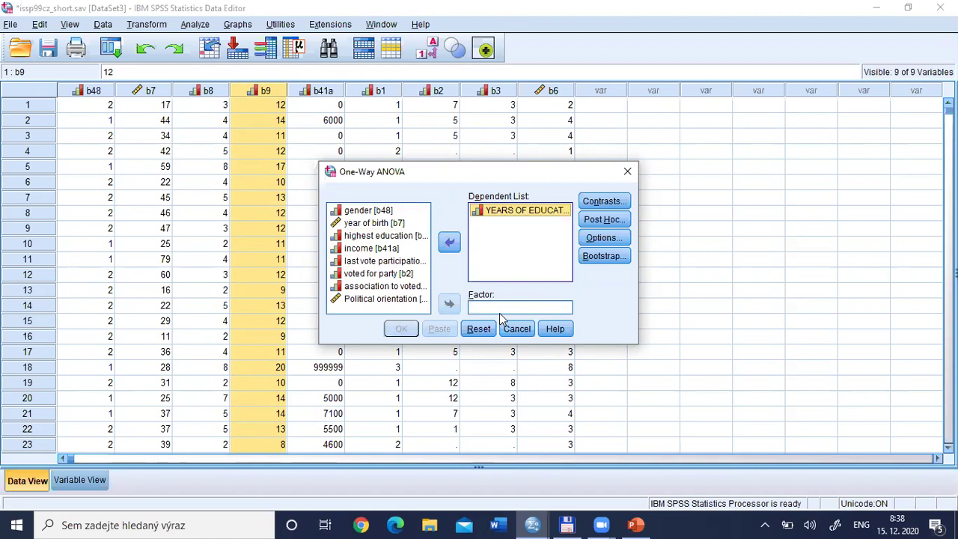
click(397, 299)
click(448, 306)
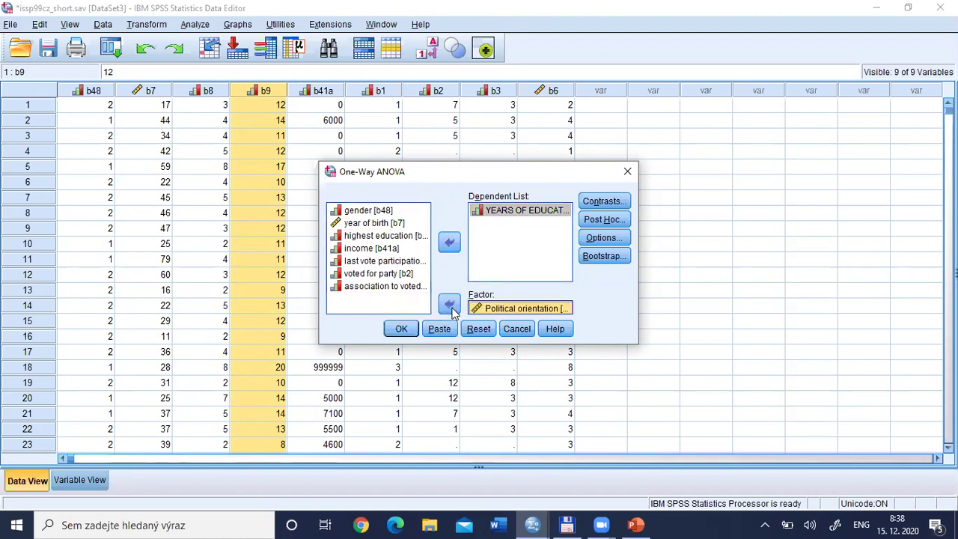
Enable the Descriptive and Homogeneity of variance test statistics and run the One-Way ANOVA.
click(609, 237)
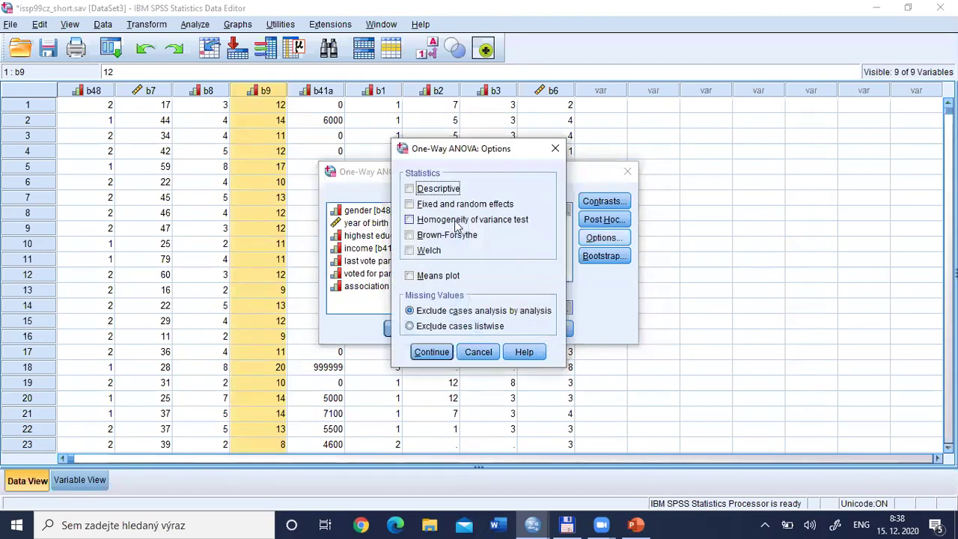
click(409, 188)
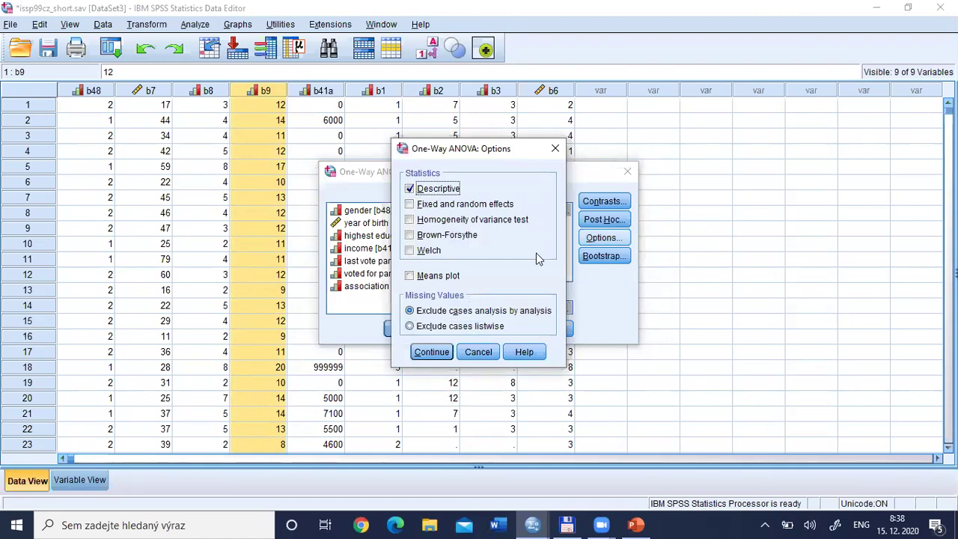
click(413, 221)
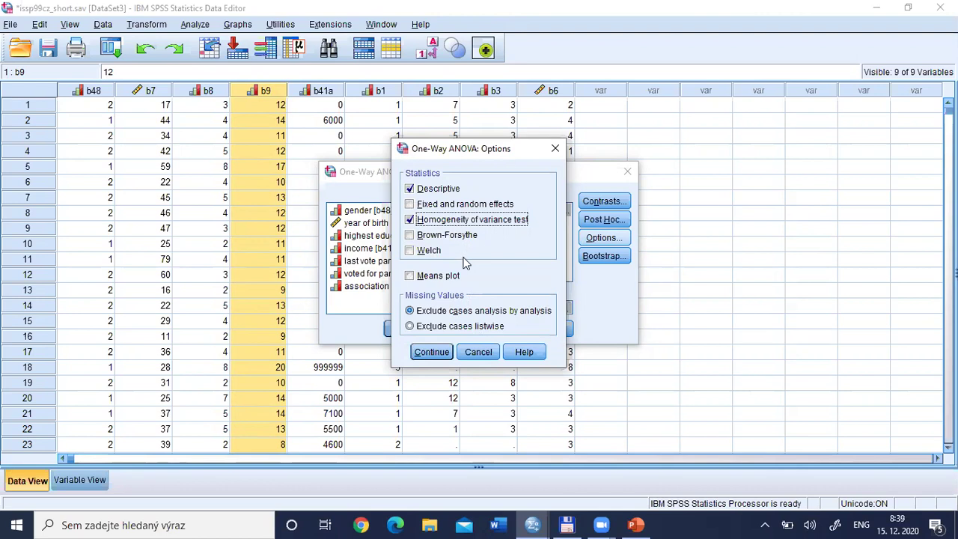
click(439, 355)
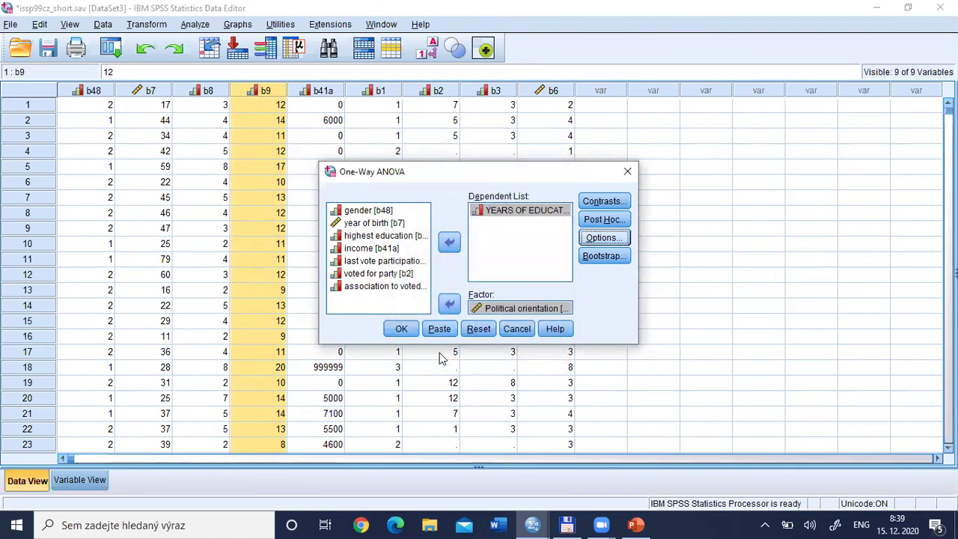
click(402, 335)
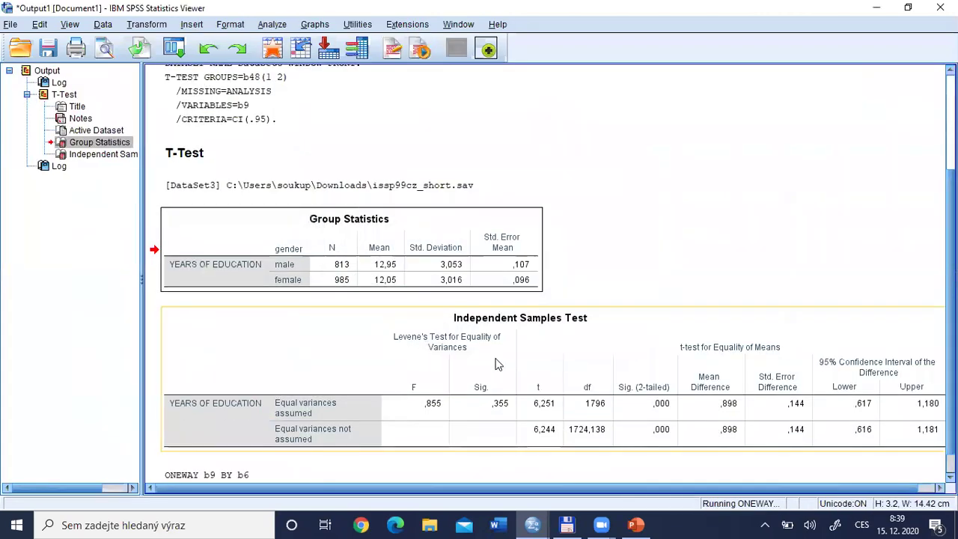
Examine the Descriptives, Test of Homogeneity of Variances and ANOVA tables in the Oneway output.
click(318, 212)
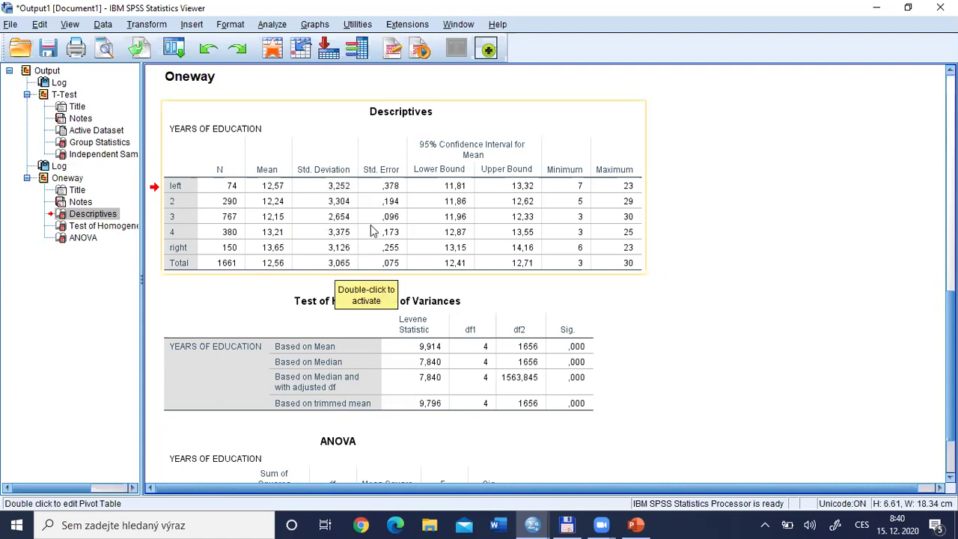
click(314, 341)
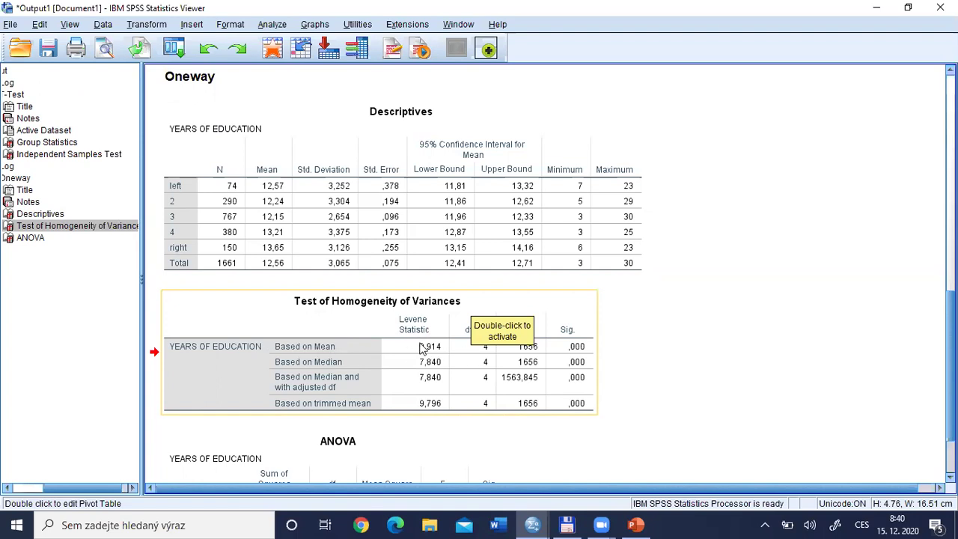
double_click(578, 346)
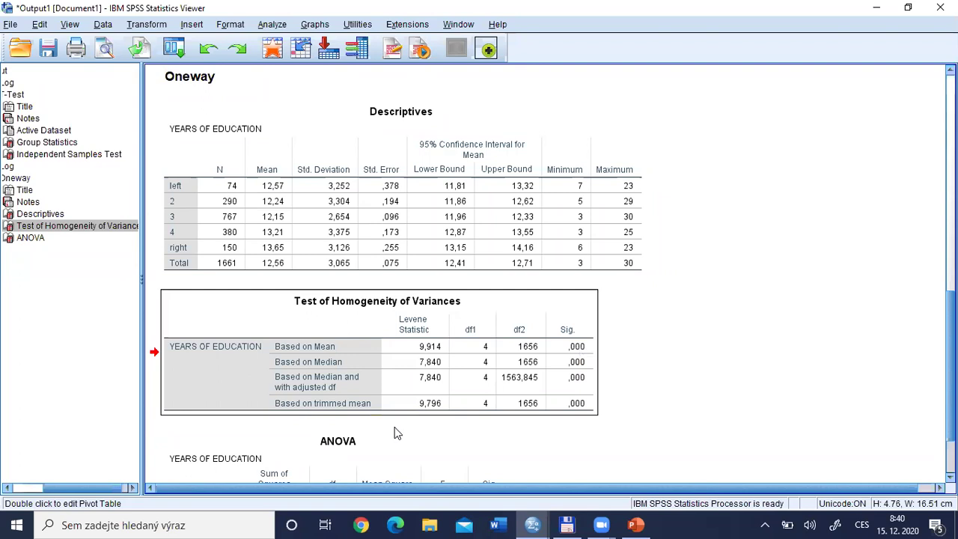
click(380, 446)
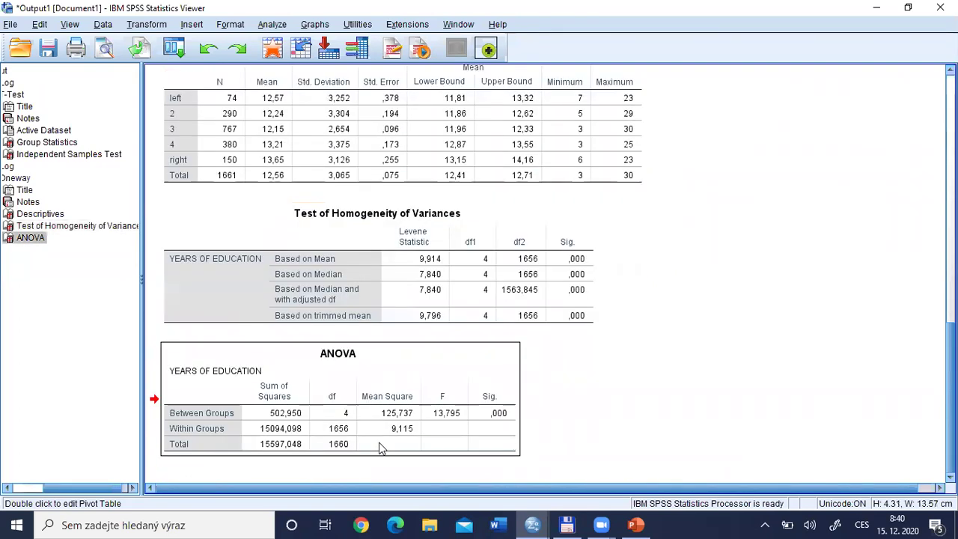
click(449, 267)
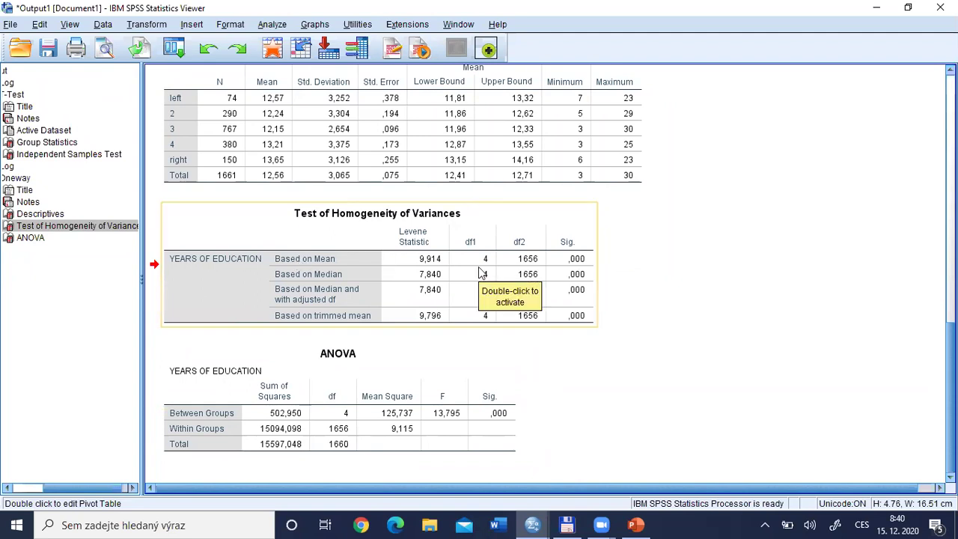
key(XF86AudioLowerVolume)
key(XF86AudioRaiseVolume)
key(XF86AudioRaiseVolume)
key(XF86AudioRaiseVolume)
key(XF86AudioRaiseVolume)
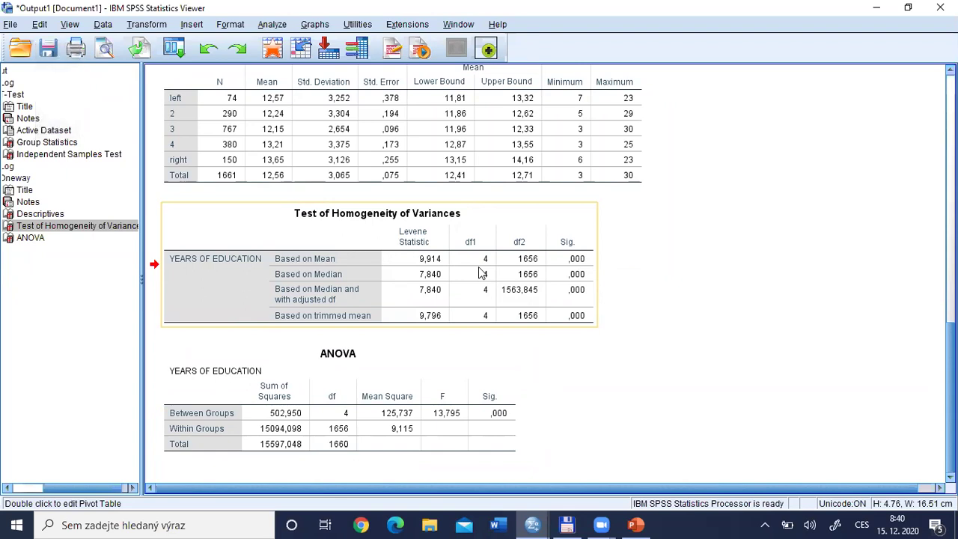
click(813, 484)
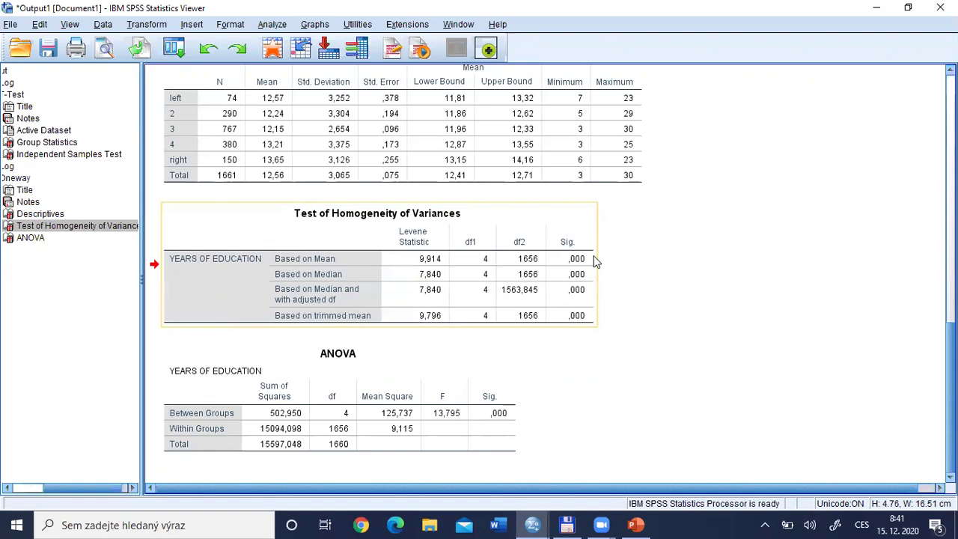
Delete the ANOVA table from the output and rerun the One-Way ANOVA with the Welch test added.
click(259, 425)
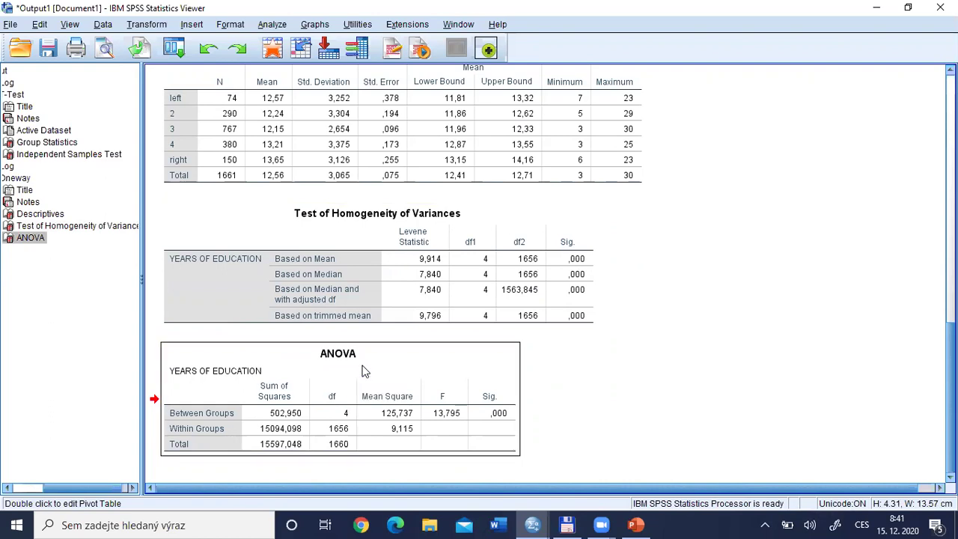
key(Delete)
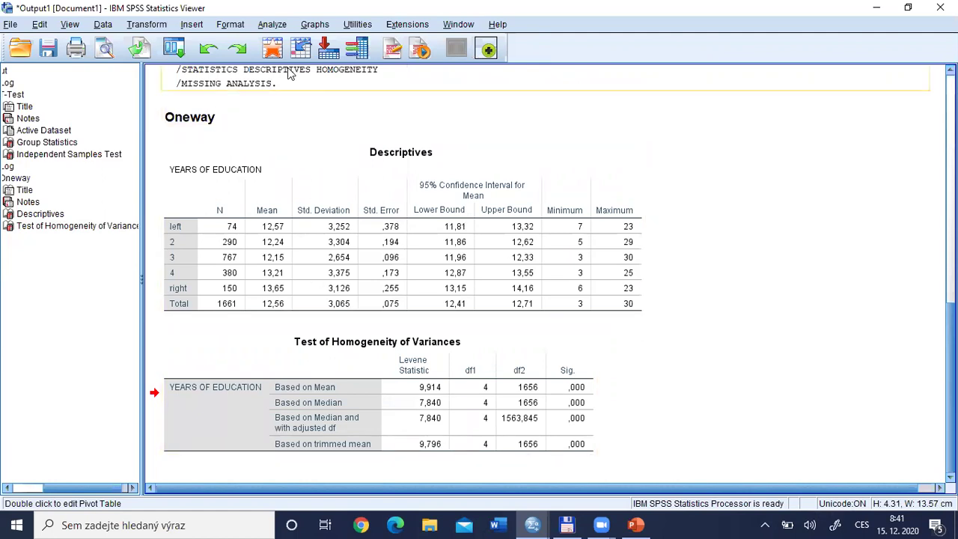
click(180, 60)
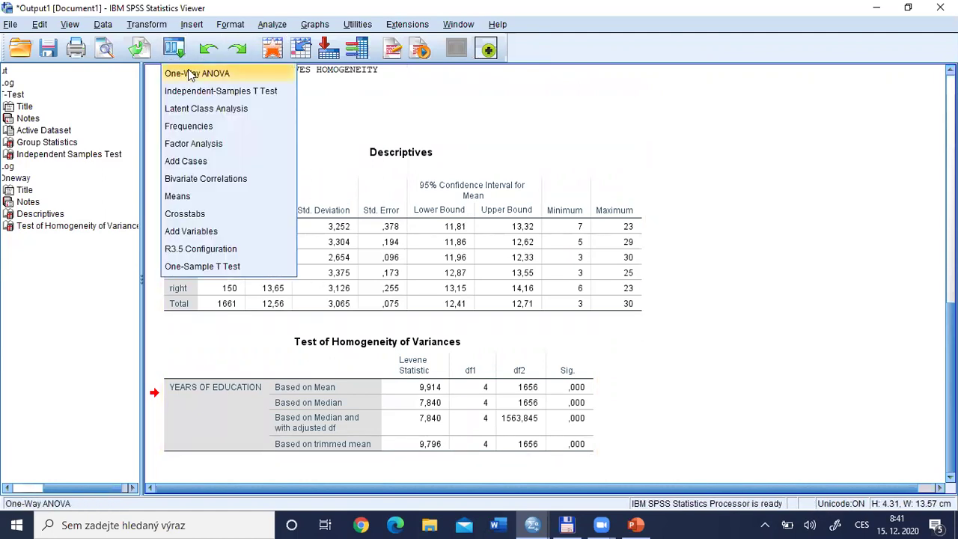
click(192, 71)
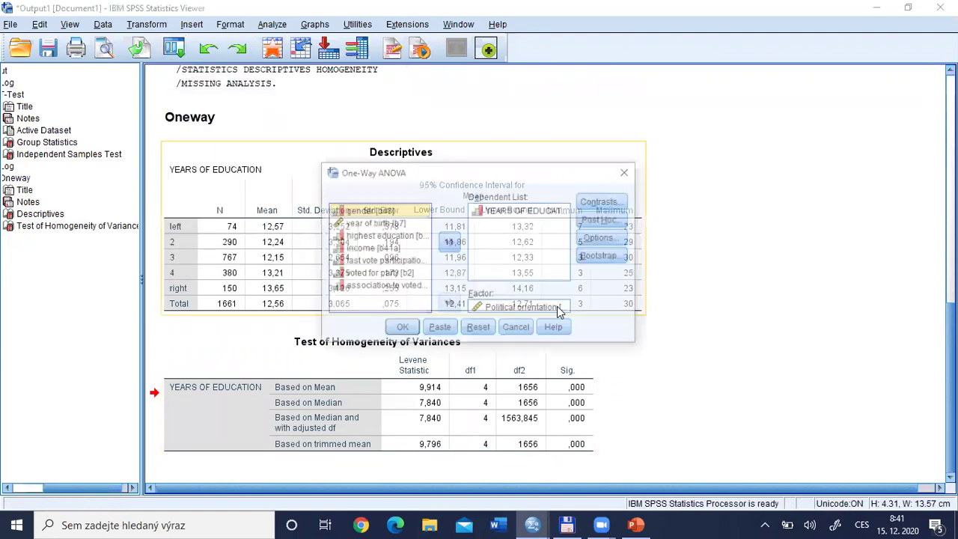
click(604, 238)
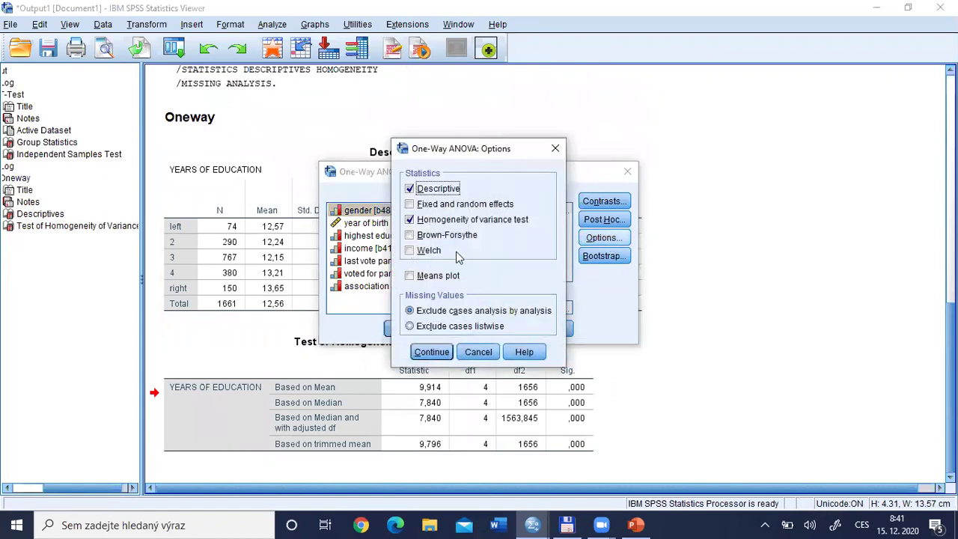
click(412, 252)
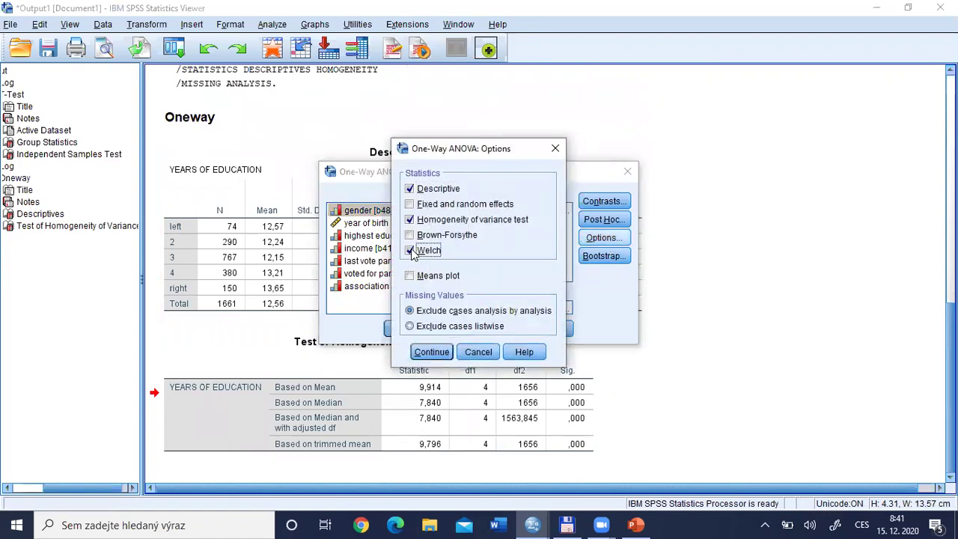
click(430, 352)
click(399, 329)
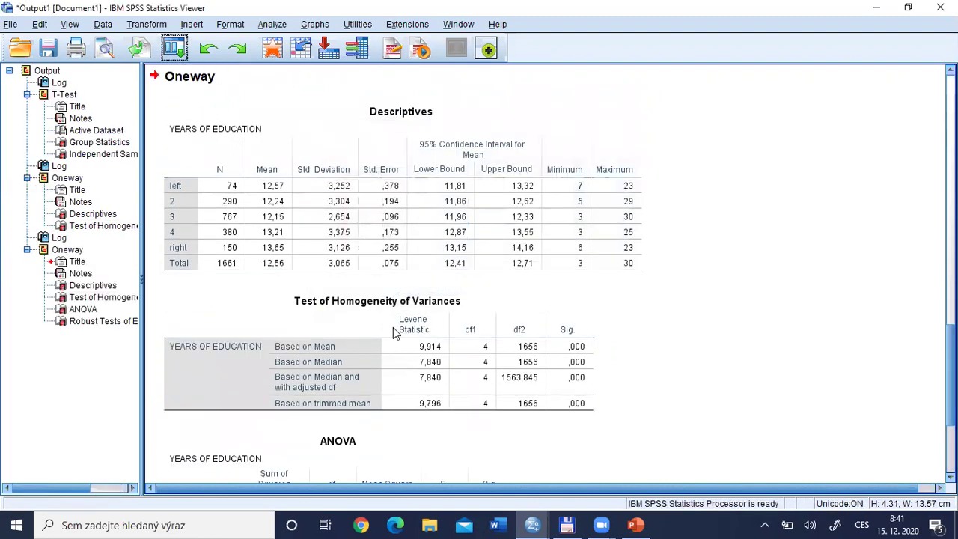
Delete the ANOVA table from the new Oneway output and examine the Robust Tests of Equality of Means table.
scroll(434, 284, down, 5)
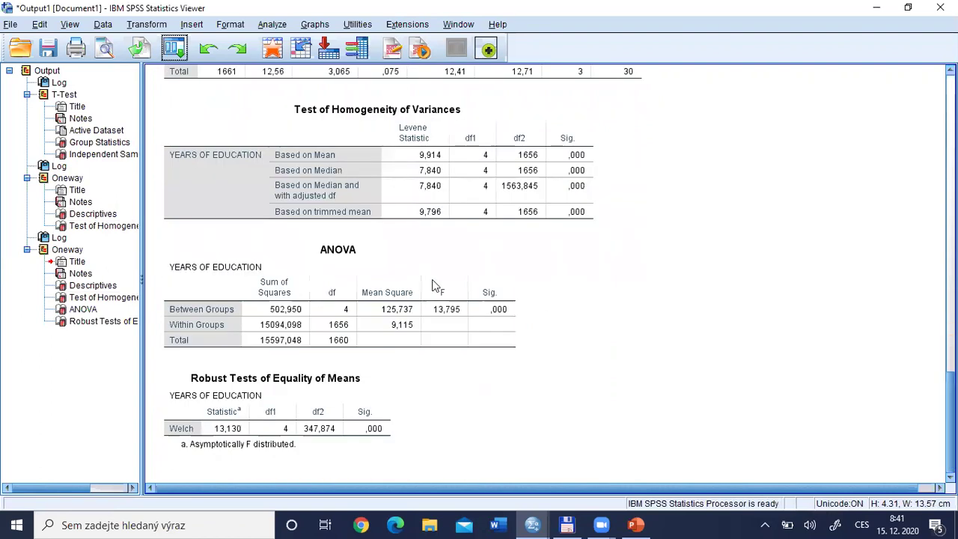
click(305, 282)
key(Delete)
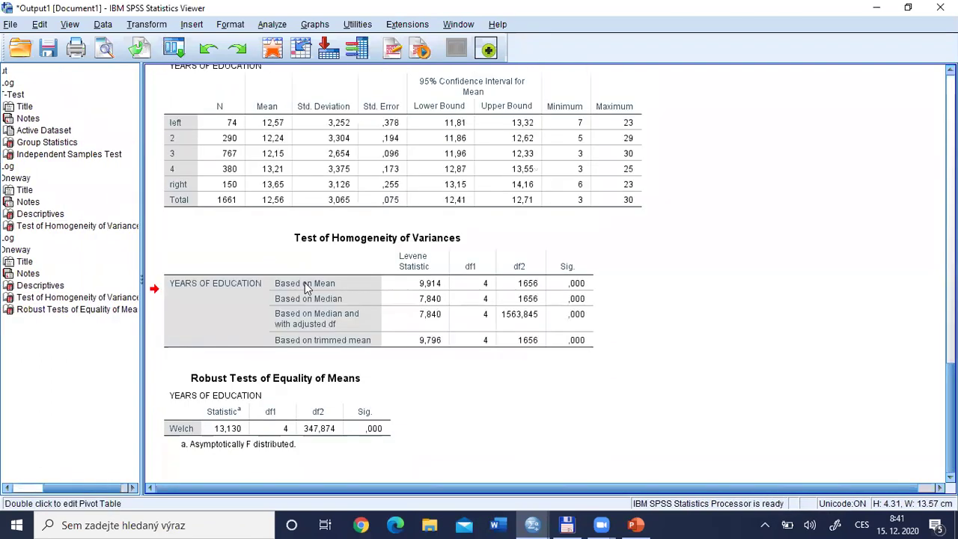
click(274, 417)
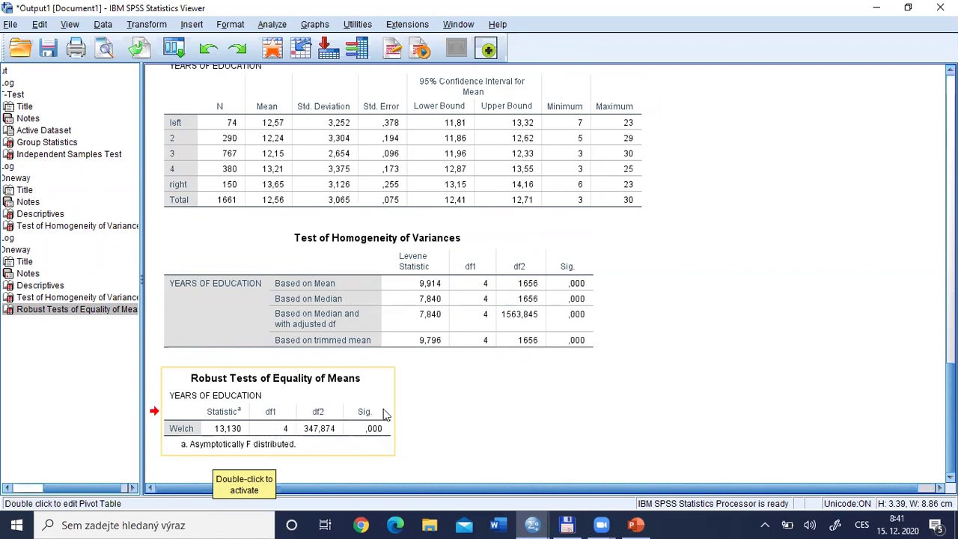
click(326, 406)
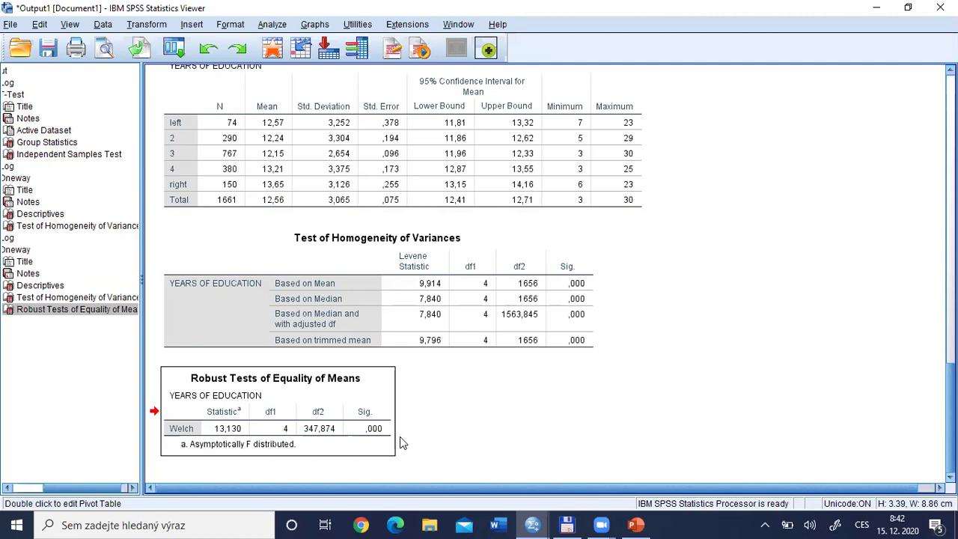
key(XF86AudioRaiseVolume)
key(XF86AudioLowerVolume)
key(XF86AudioLowerVolume)
key(XF86AudioLowerVolume)
key(XF86AudioLowerVolume)
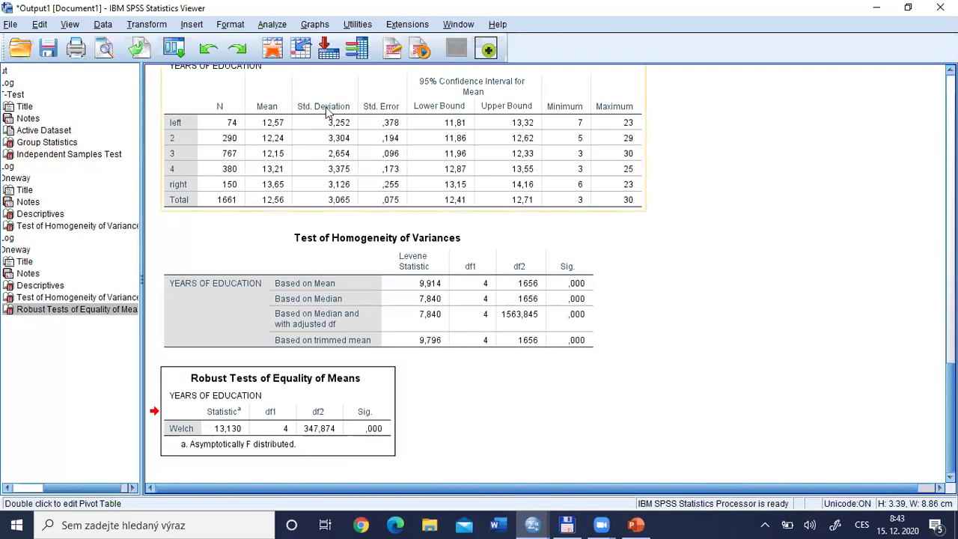
click(174, 49)
click(196, 73)
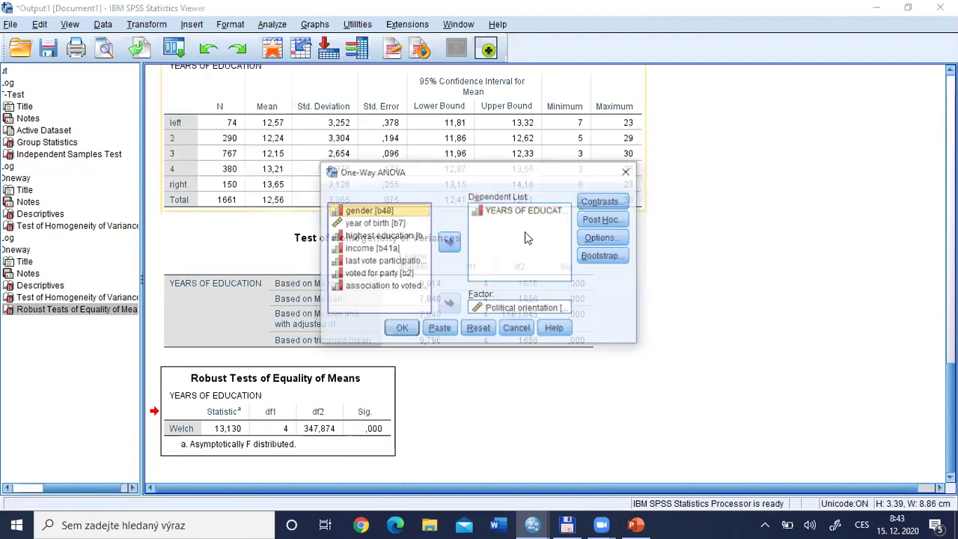
click(604, 220)
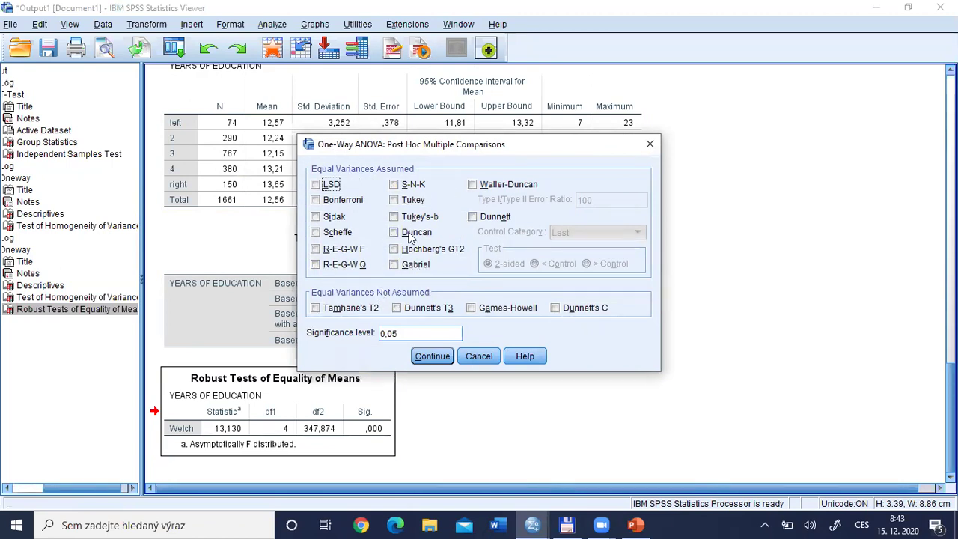
drag(313, 151, 656, 178)
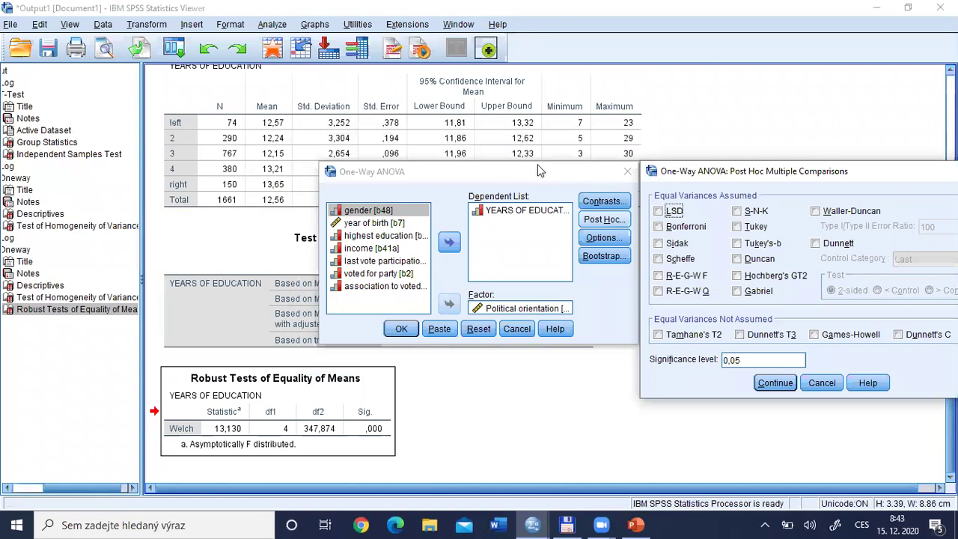
drag(920, 178, 855, 183)
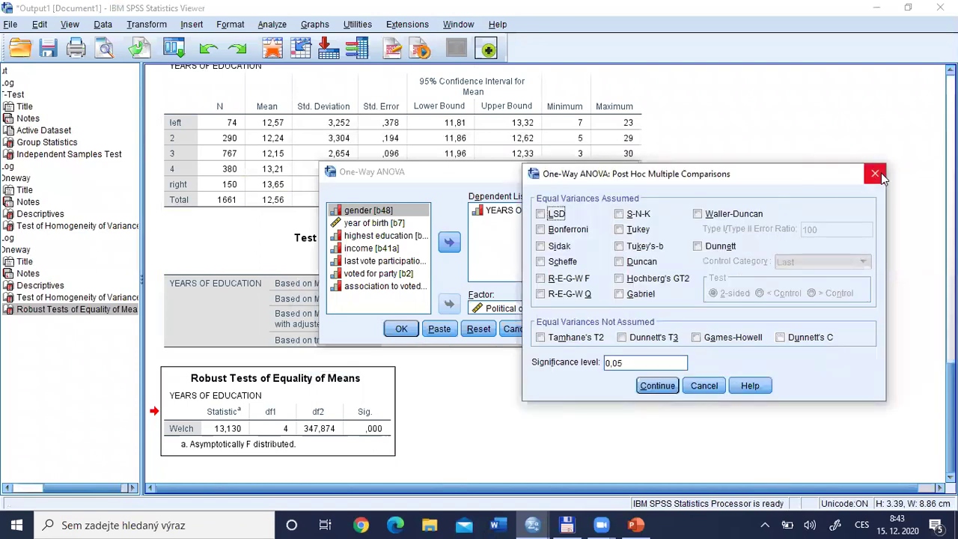
click(875, 173)
click(627, 171)
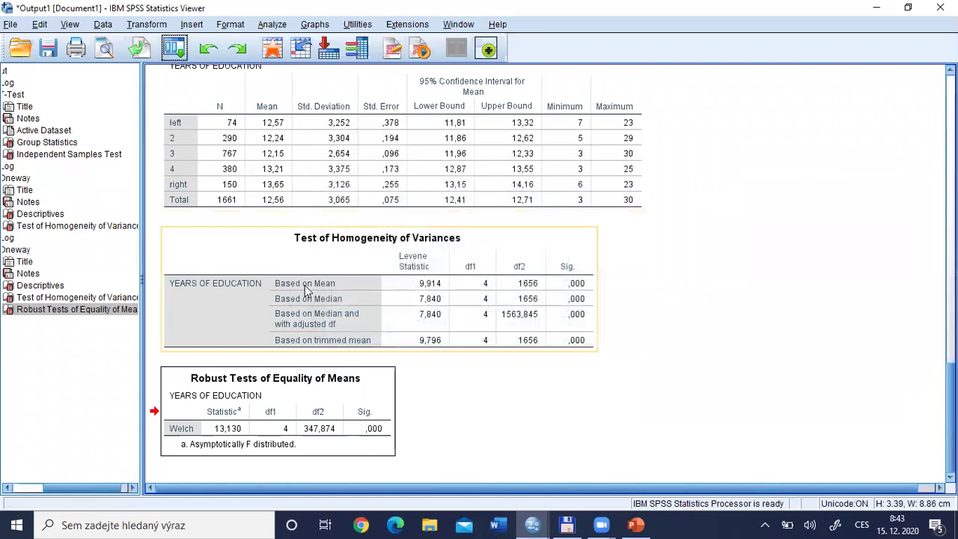
Rerun the One-Way ANOVA with the Games-Howell post hoc test added for unequal variances.
click(173, 48)
click(195, 69)
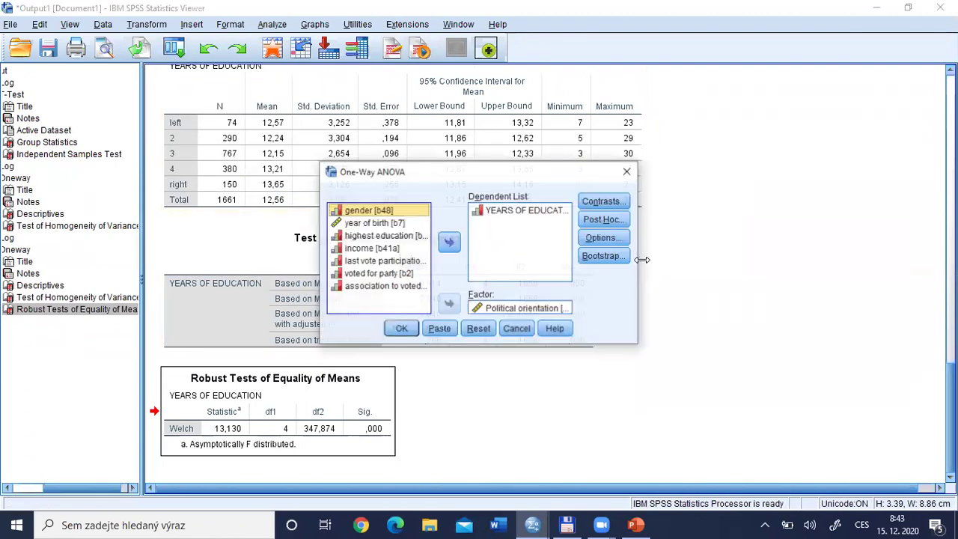
click(603, 219)
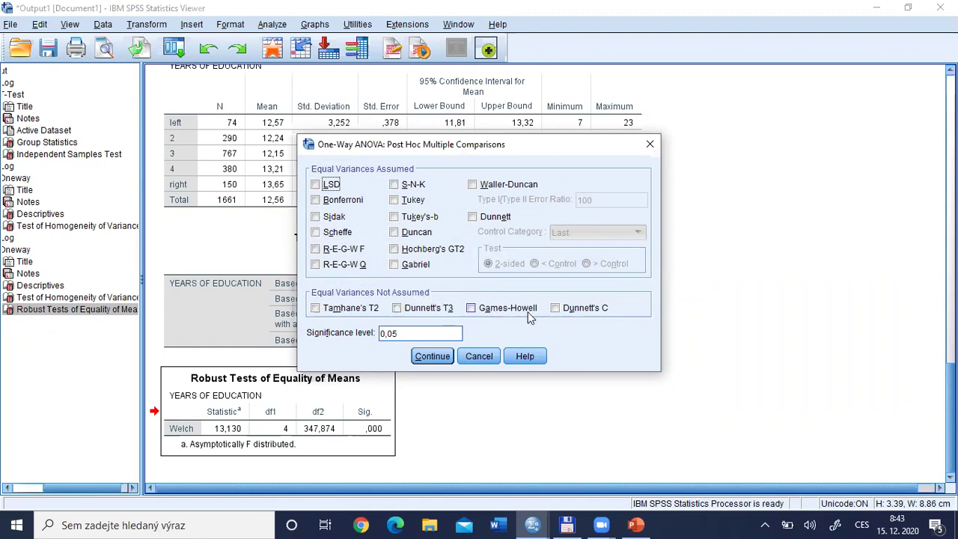
click(472, 309)
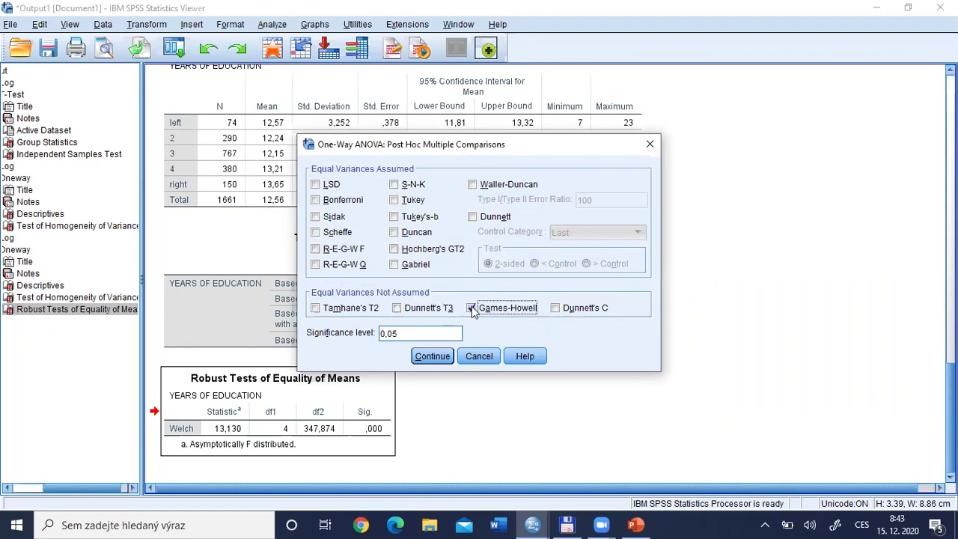
click(432, 356)
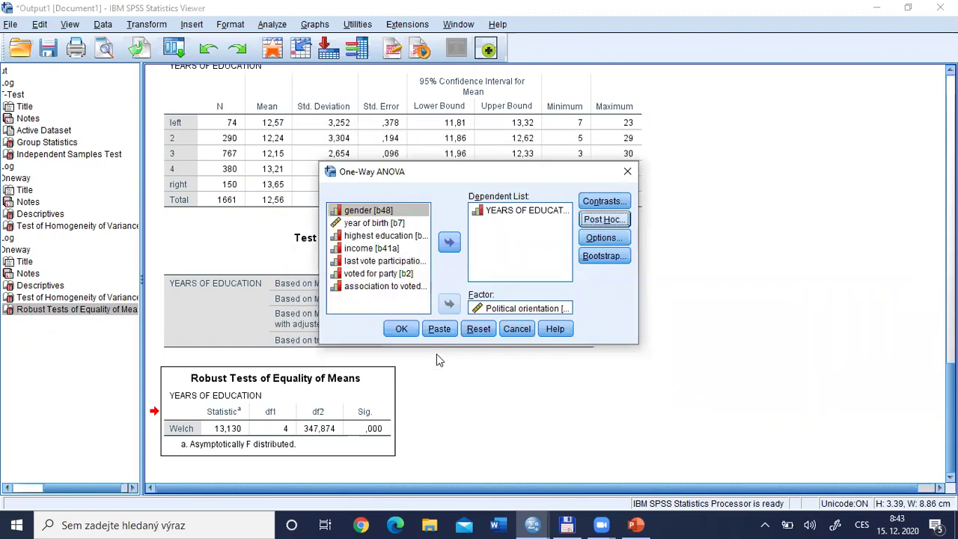
click(401, 331)
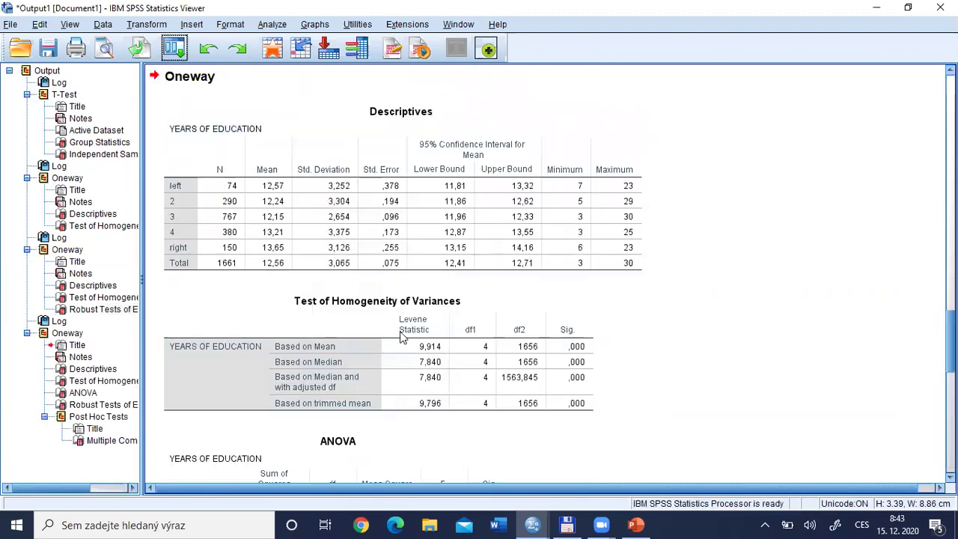
Examine the Games-Howell Multiple Comparisons table together with the Robust Tests of Equality of Means and ANOVA tables.
drag(950, 342, 950, 436)
scroll(523, 277, down, 1)
click(437, 302)
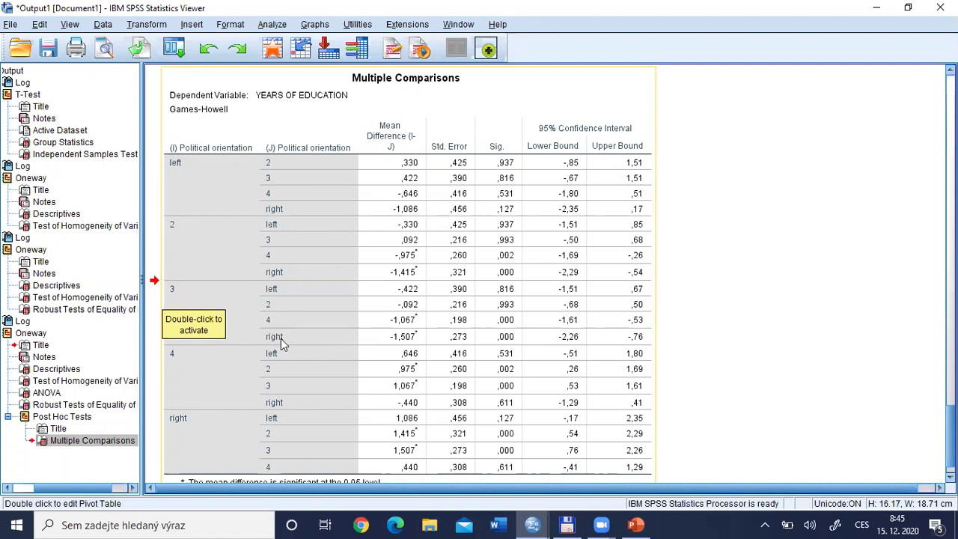
click(509, 337)
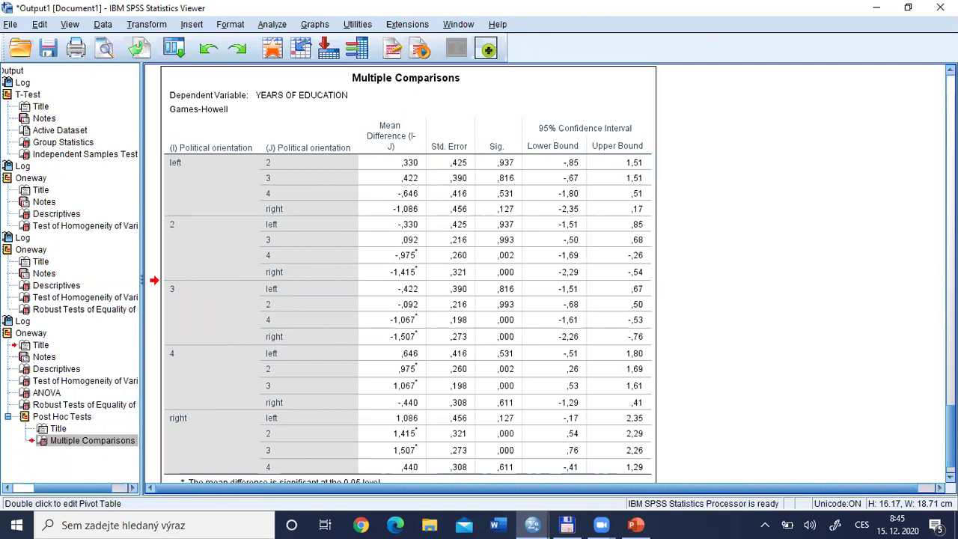
scroll(546, 276, up, 6)
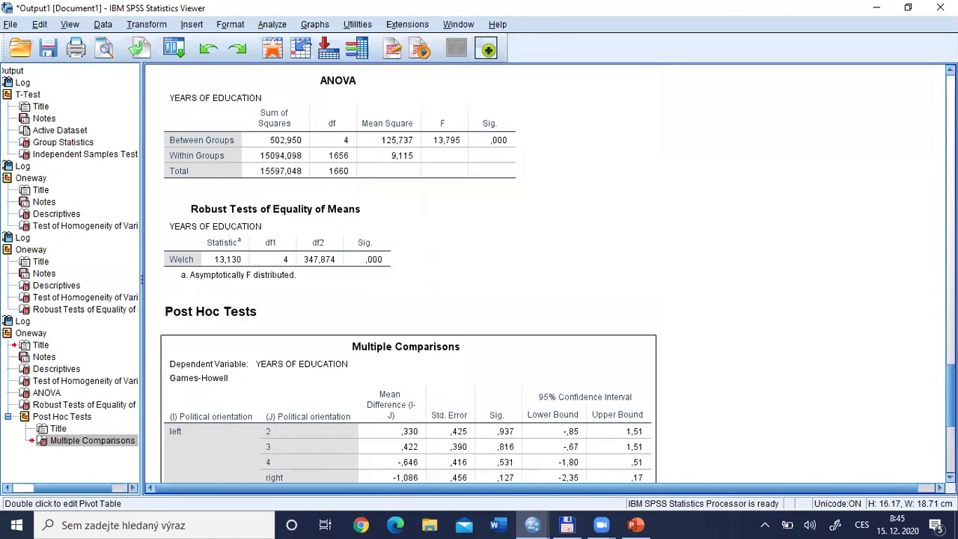
click(289, 259)
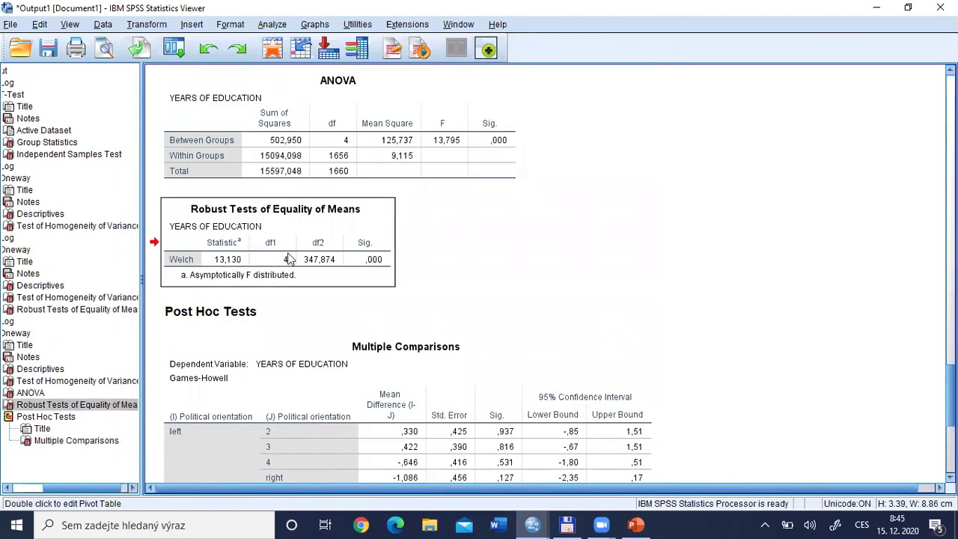
click(376, 371)
scroll(374, 374, down, 4)
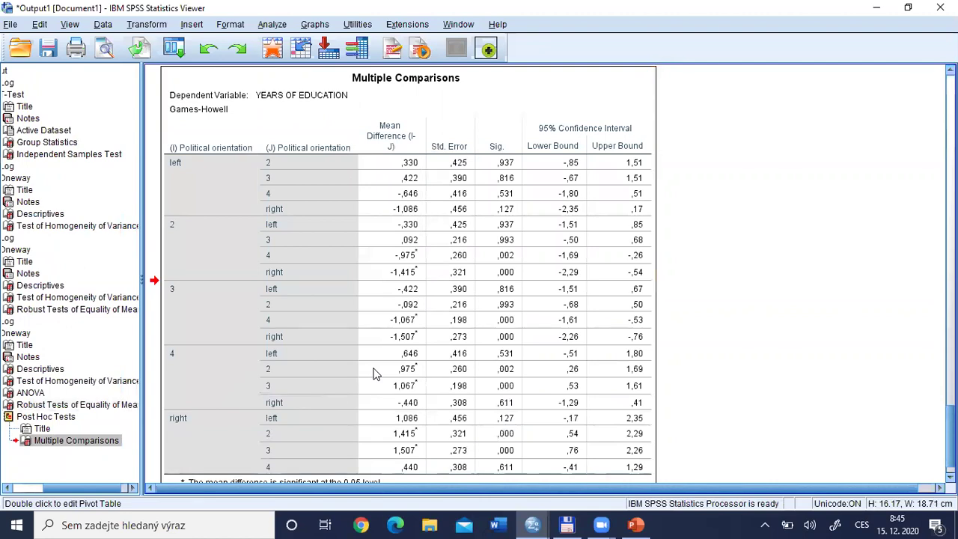
scroll(261, 339, up, 6)
click(261, 339)
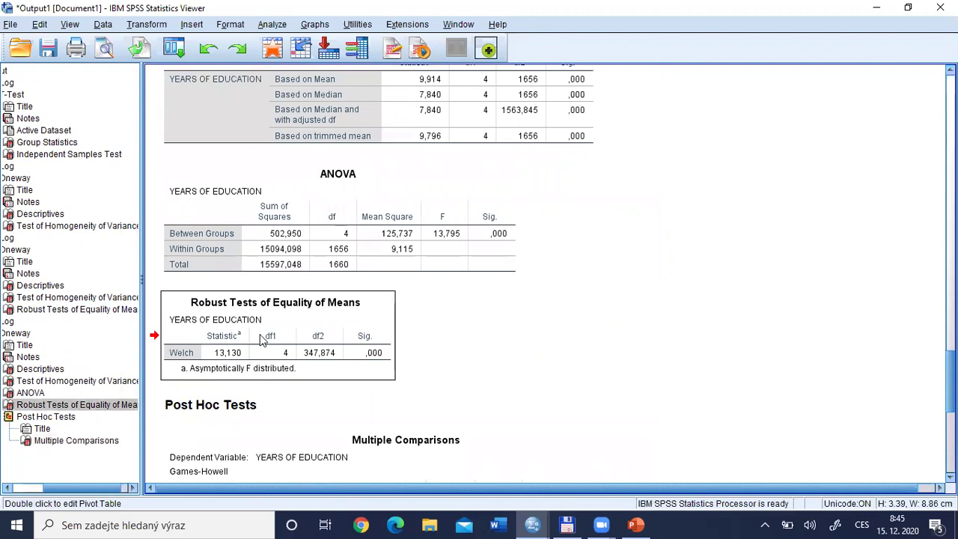
click(263, 241)
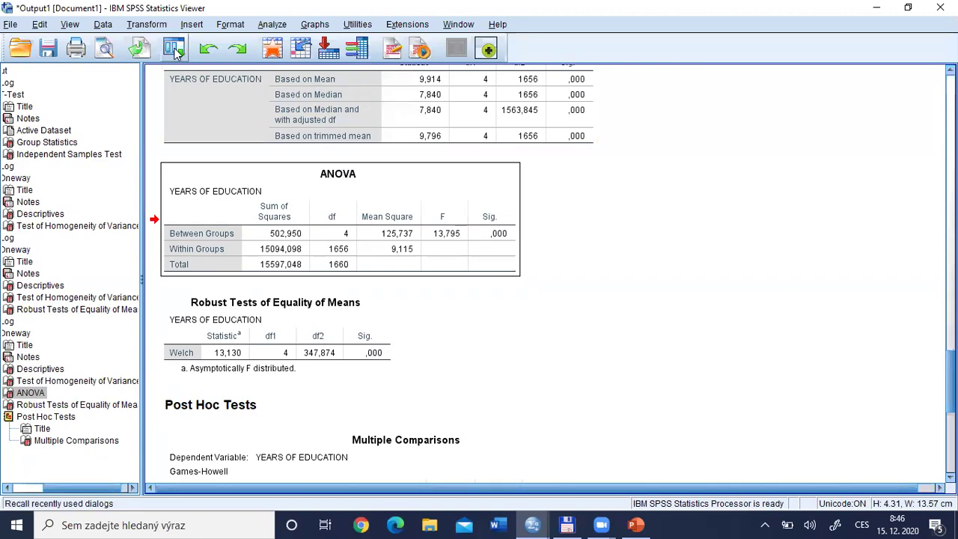
Set up a Means comparison with YEARS OF EDUCATION as the dependent variable and Political orientation as the independent variable.
click(272, 25)
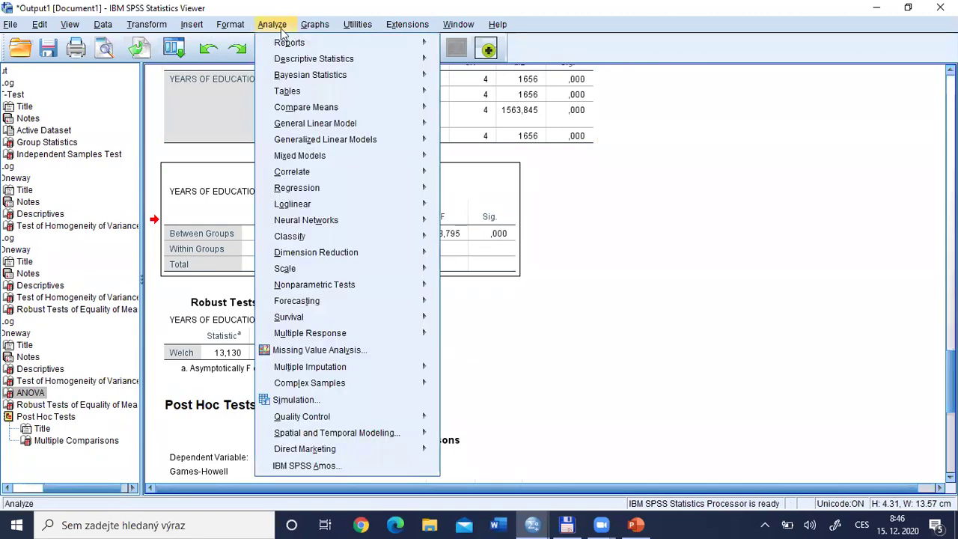
mouse_move(367, 59)
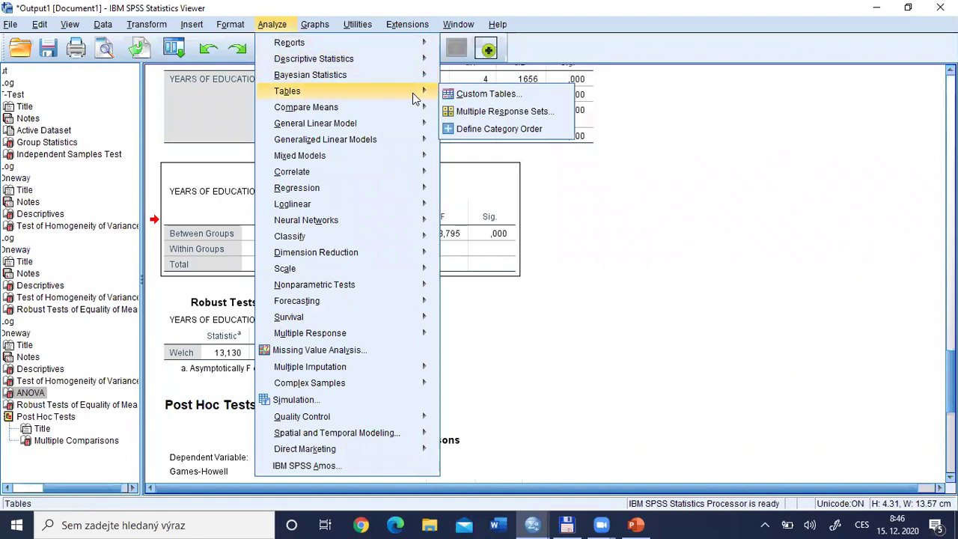
mouse_move(414, 108)
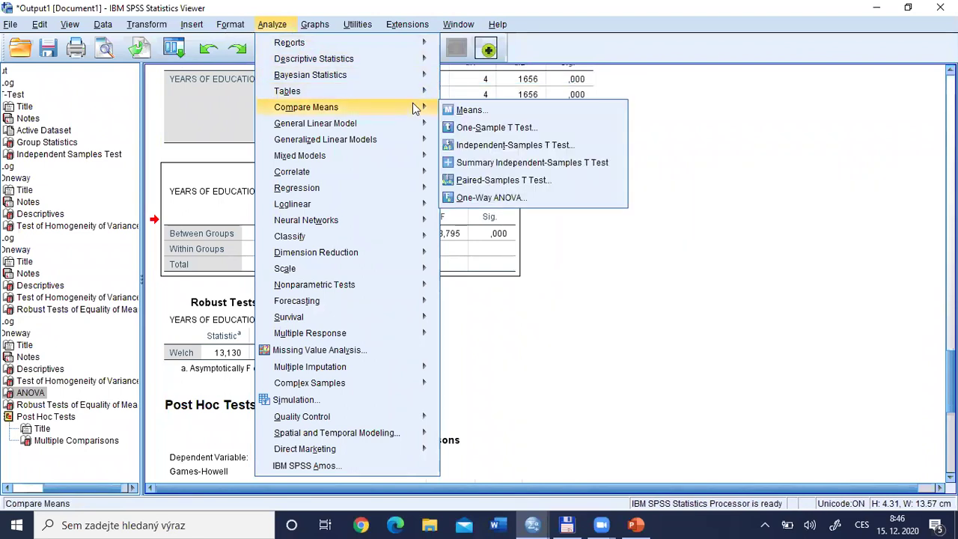
click(471, 110)
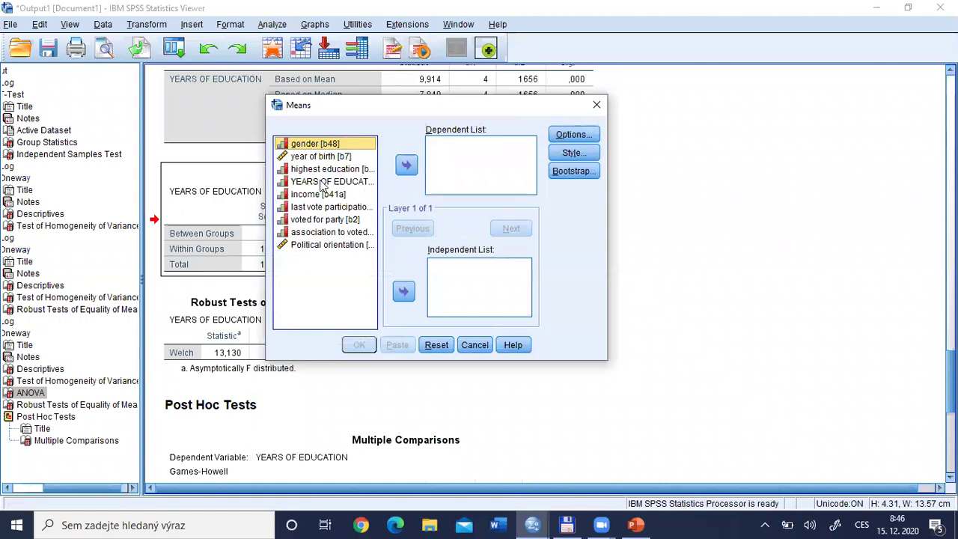
click(344, 181)
click(406, 165)
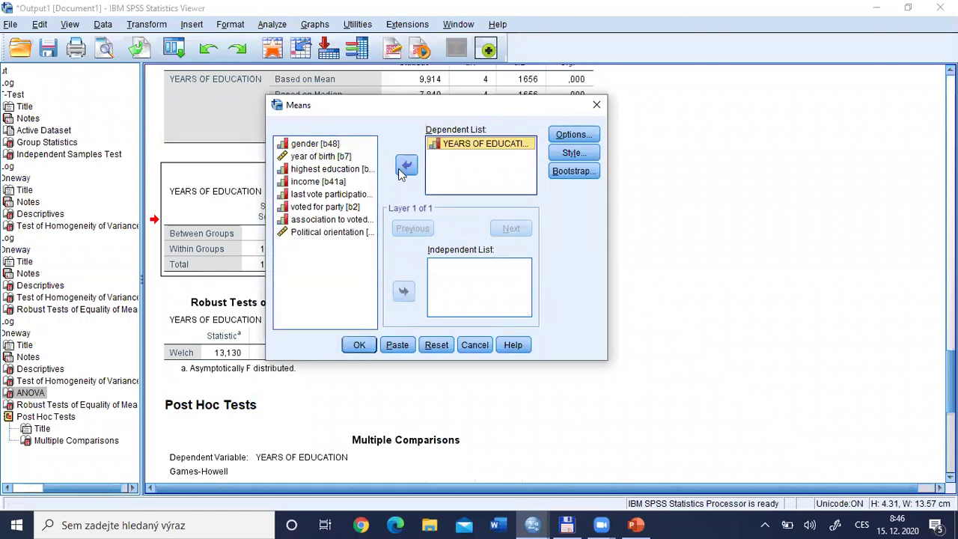
click(339, 232)
click(404, 290)
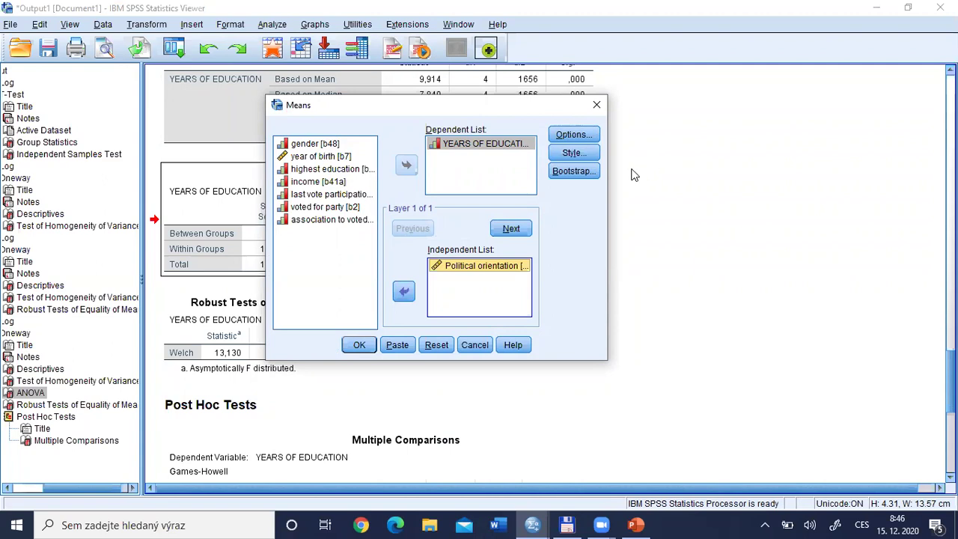
Enable the Anova table and eta statistics for the first layer and run the Means procedure.
click(573, 136)
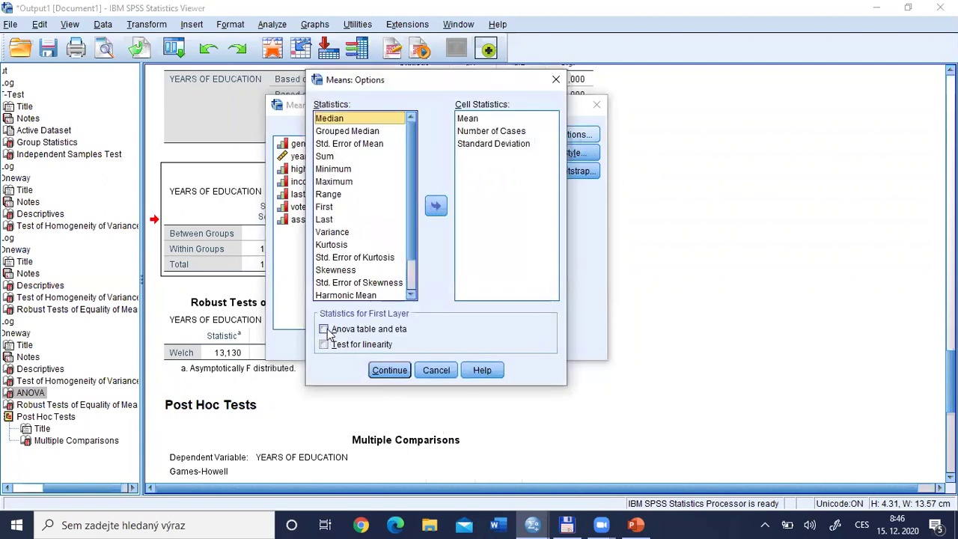
click(326, 331)
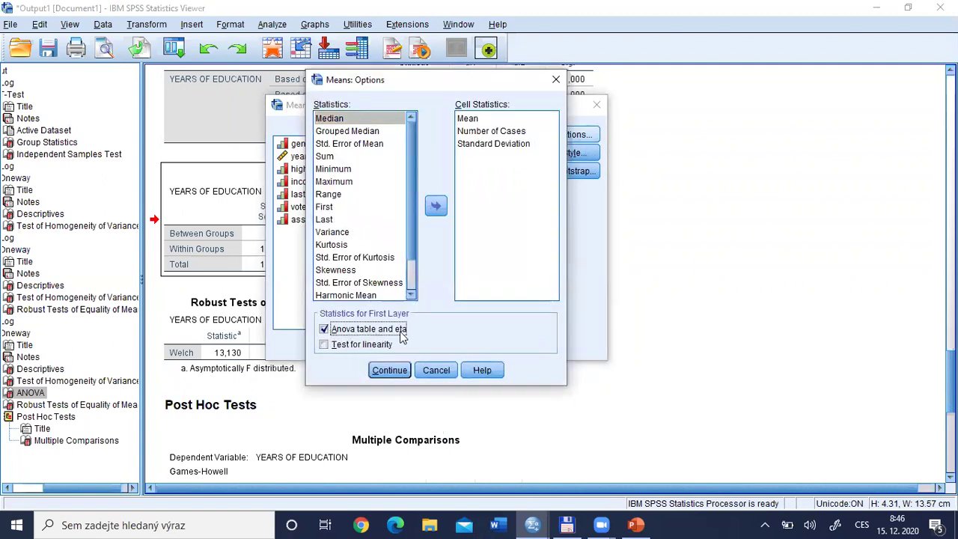
click(387, 370)
click(360, 345)
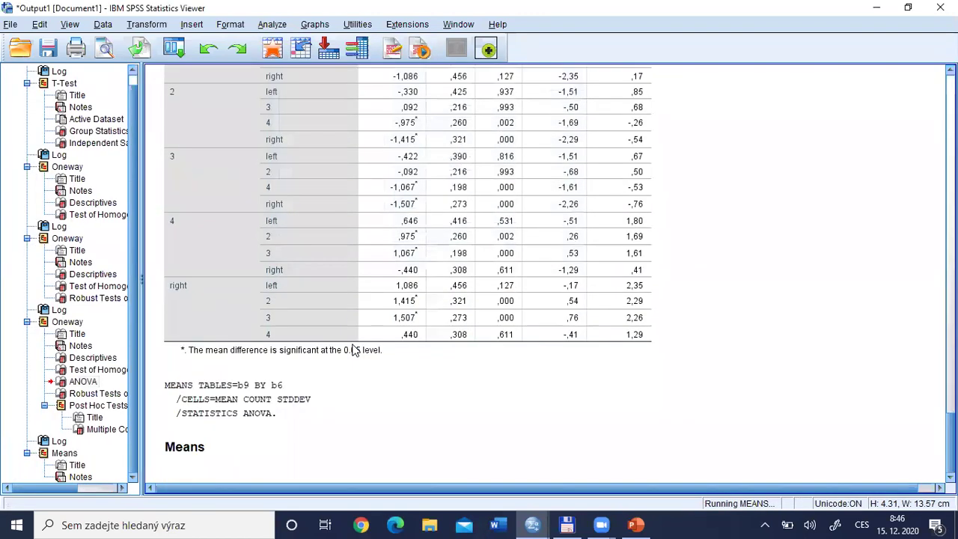
Examine eta and eta squared in the Measures of Association table alongside the ANOVA, Welch and post hoc results.
click(266, 434)
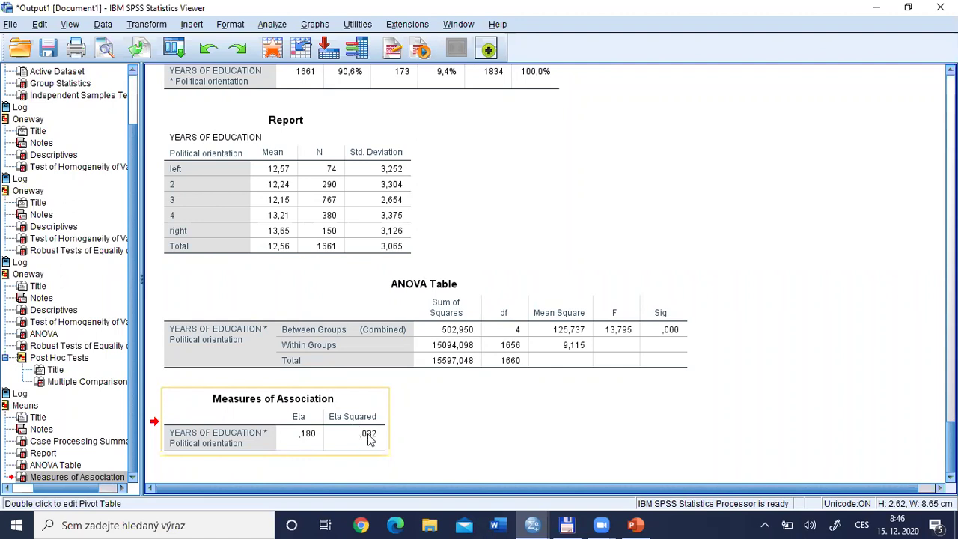
click(709, 440)
scroll(948, 446, up, 1)
scroll(948, 447, up, 9)
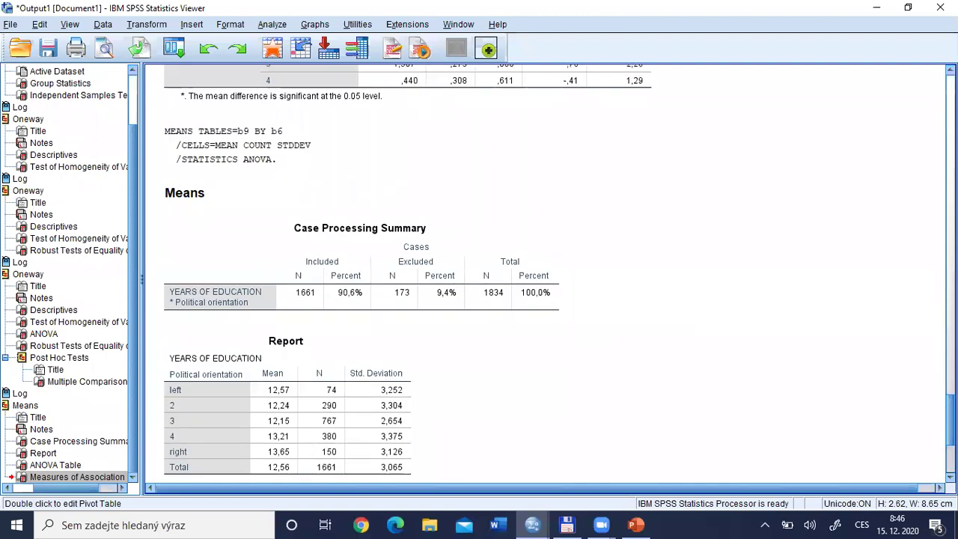
scroll(947, 447, up, 9)
scroll(947, 446, down, 13)
scroll(947, 447, up, 20)
click(214, 181)
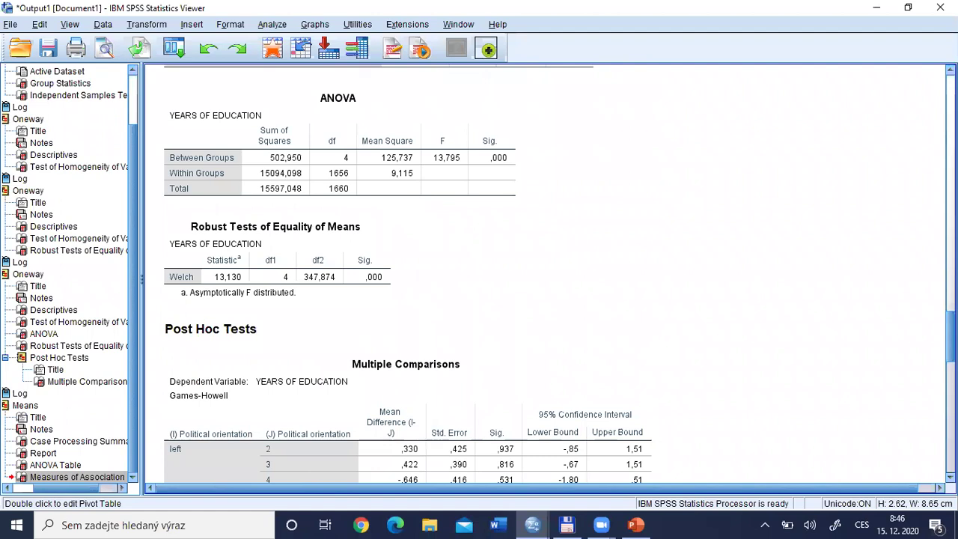
drag(948, 339, 949, 453)
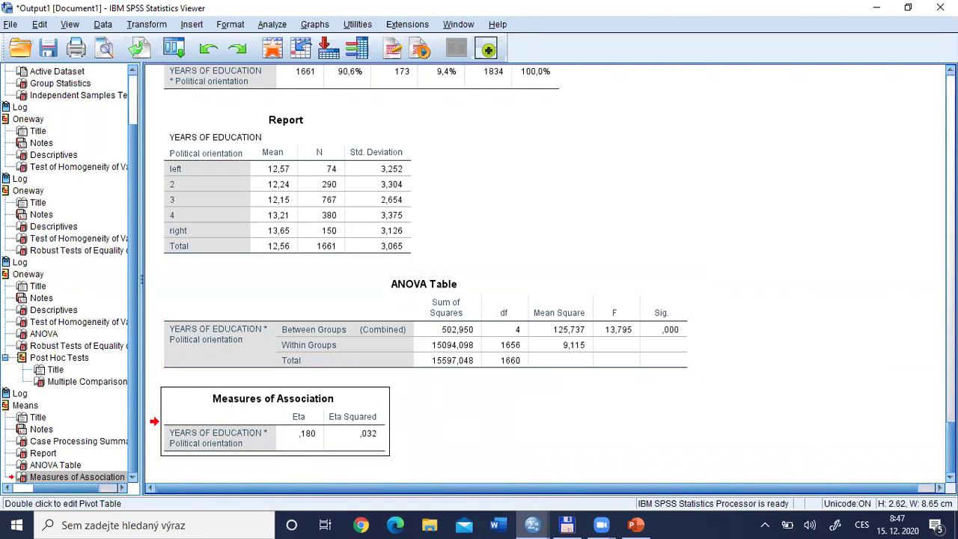
scroll(546, 276, up, 4)
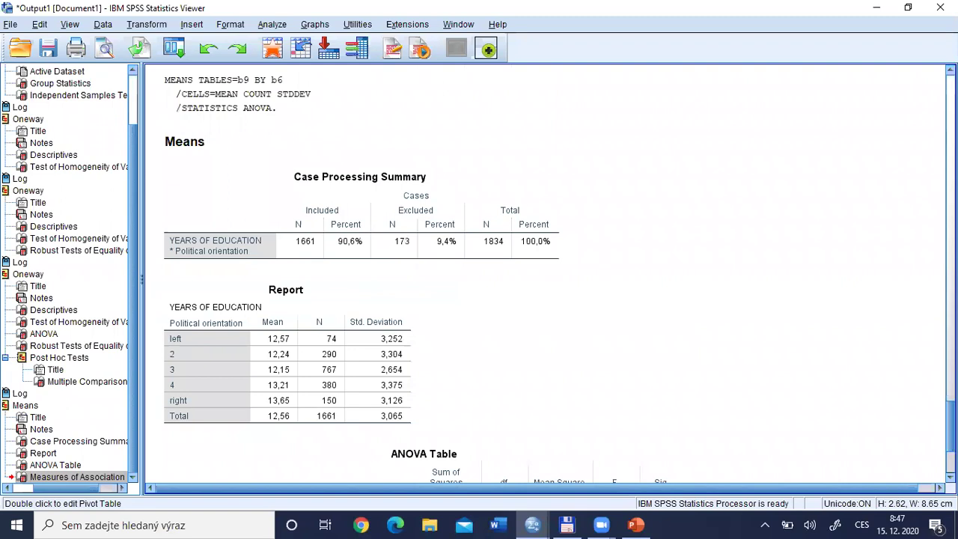
scroll(547, 277, up, 15)
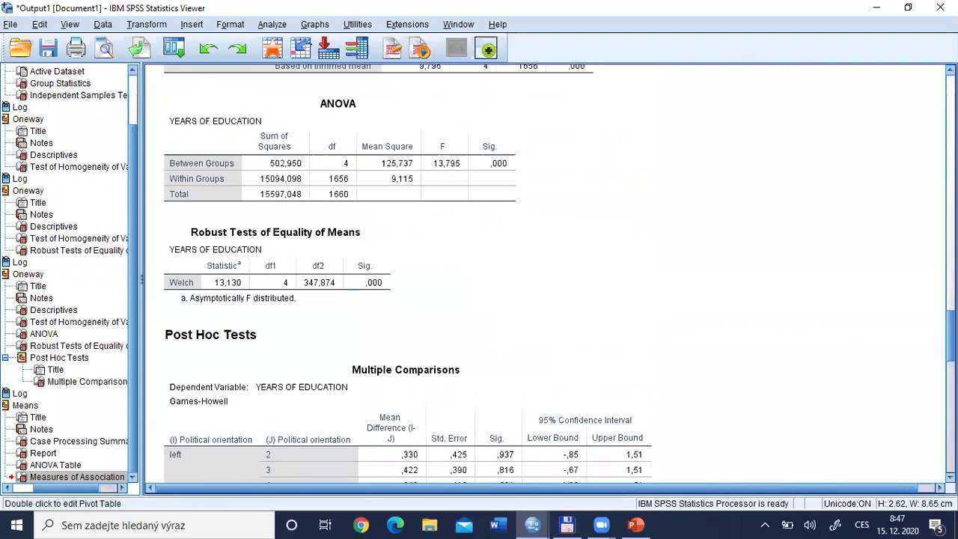
click(266, 276)
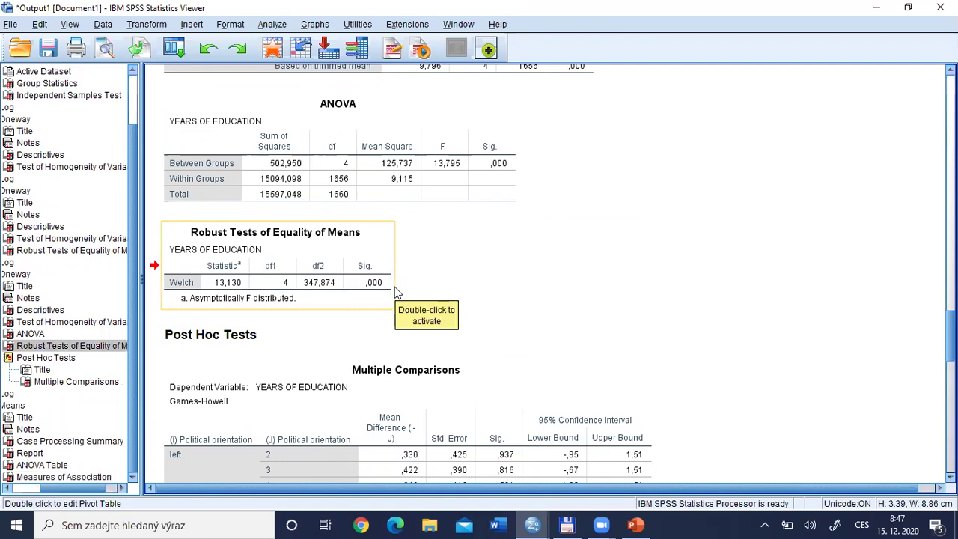
scroll(547, 276, down, 15)
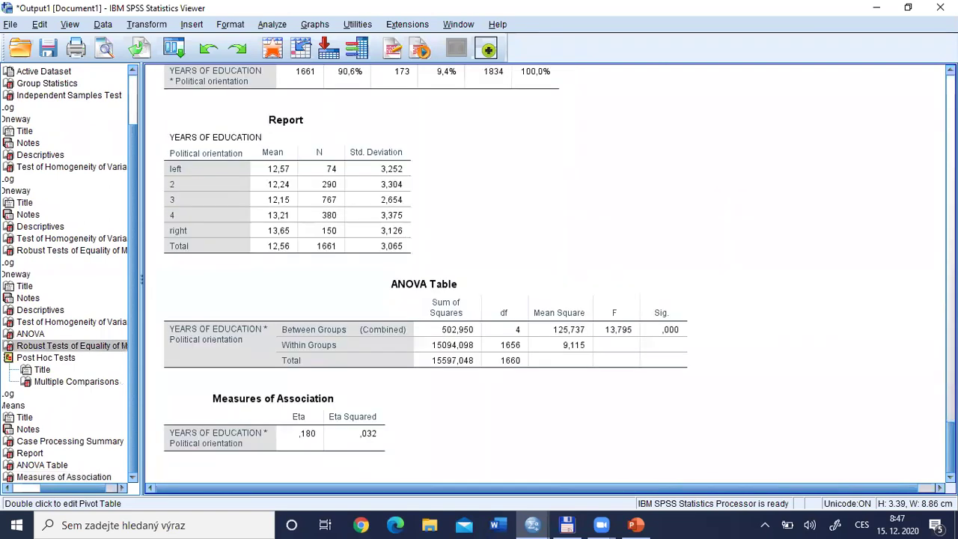
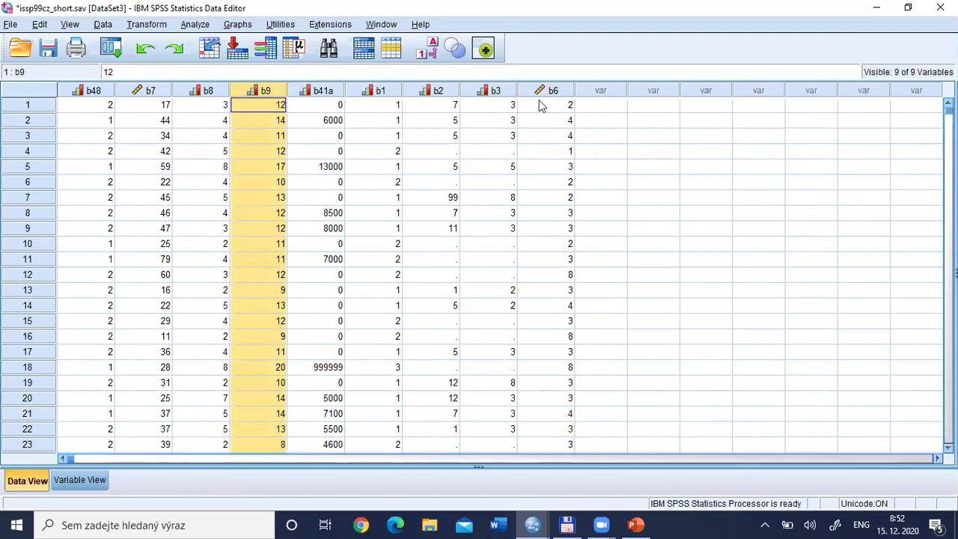
Compare the values of the b9 (years of education) and b6 (political orientation) columns in the data.
click(553, 91)
click(256, 91)
click(540, 92)
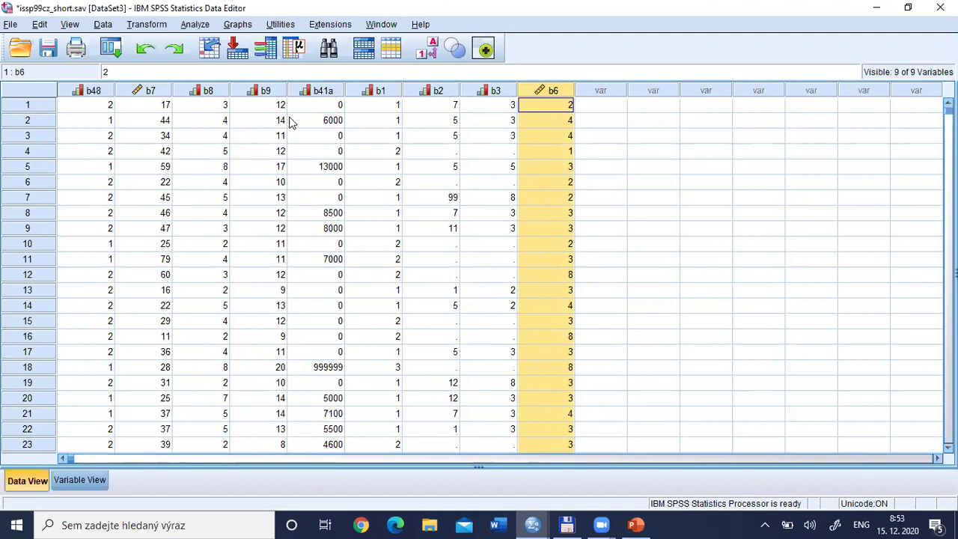
click(265, 91)
click(542, 92)
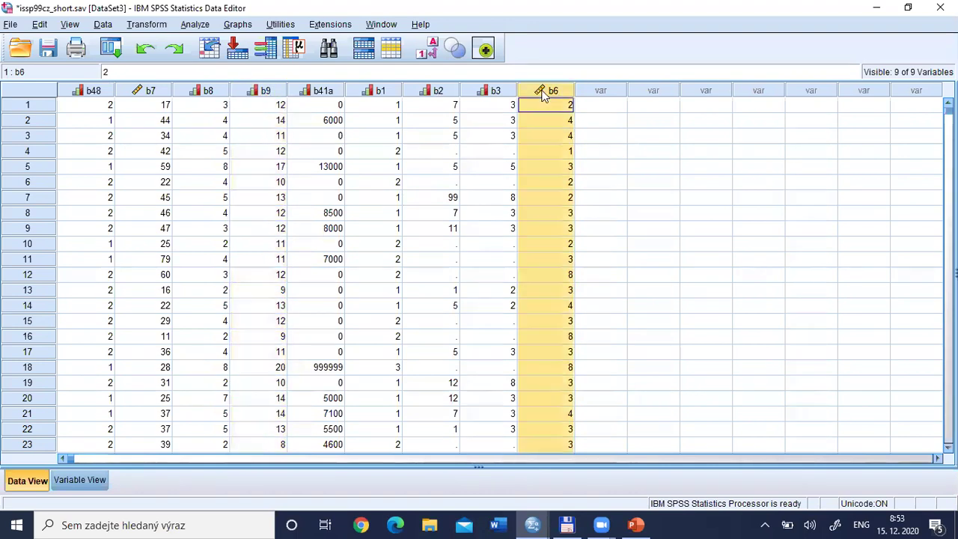
click(281, 91)
click(549, 94)
click(255, 95)
click(537, 90)
click(272, 91)
click(546, 92)
click(271, 92)
click(526, 92)
click(265, 93)
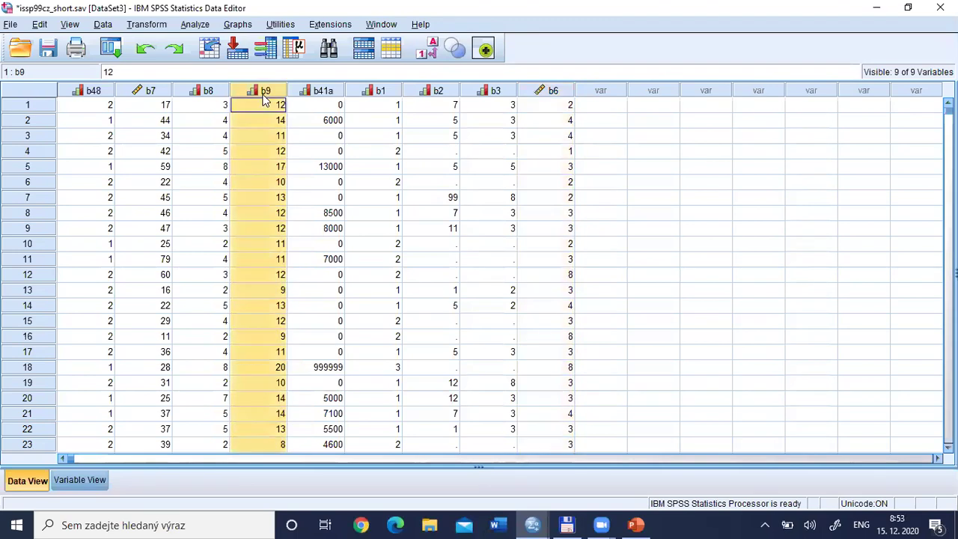
click(547, 91)
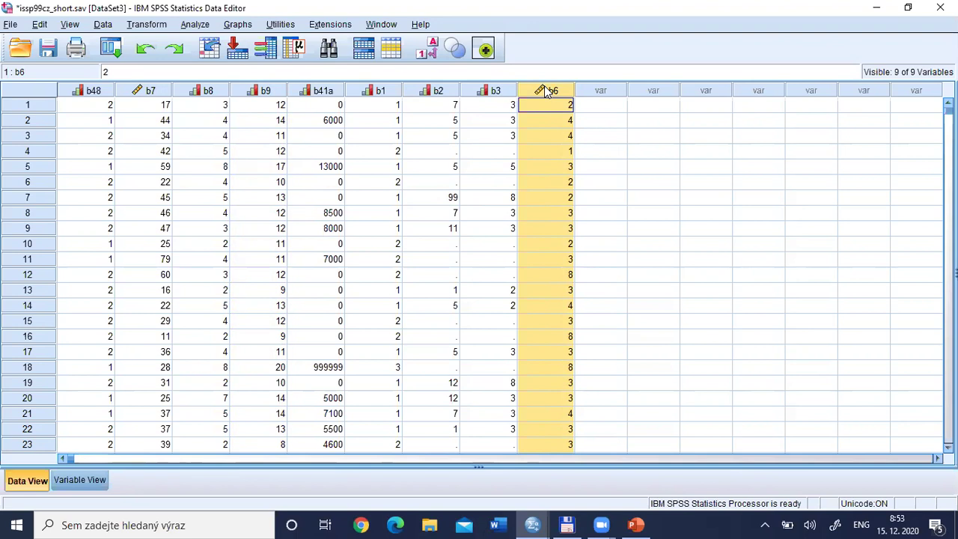
click(258, 90)
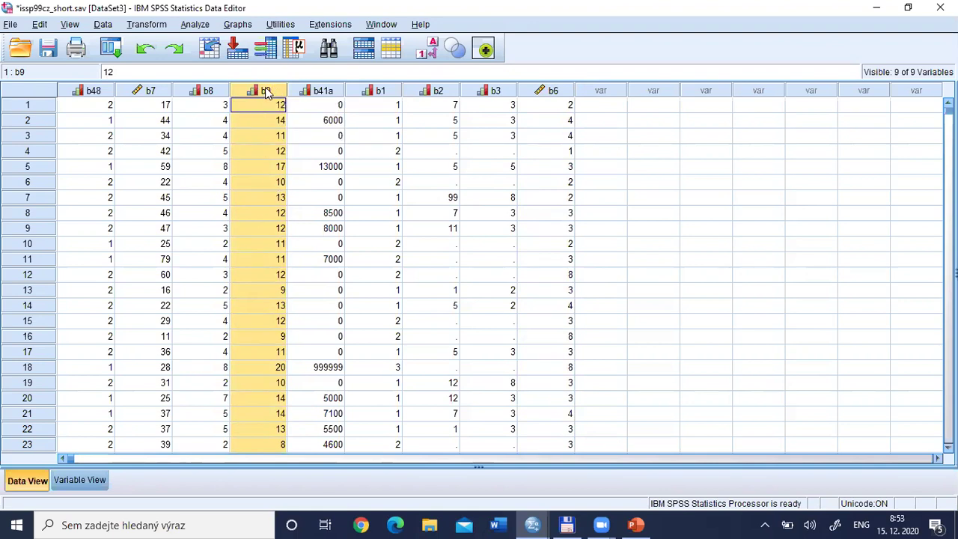
click(548, 90)
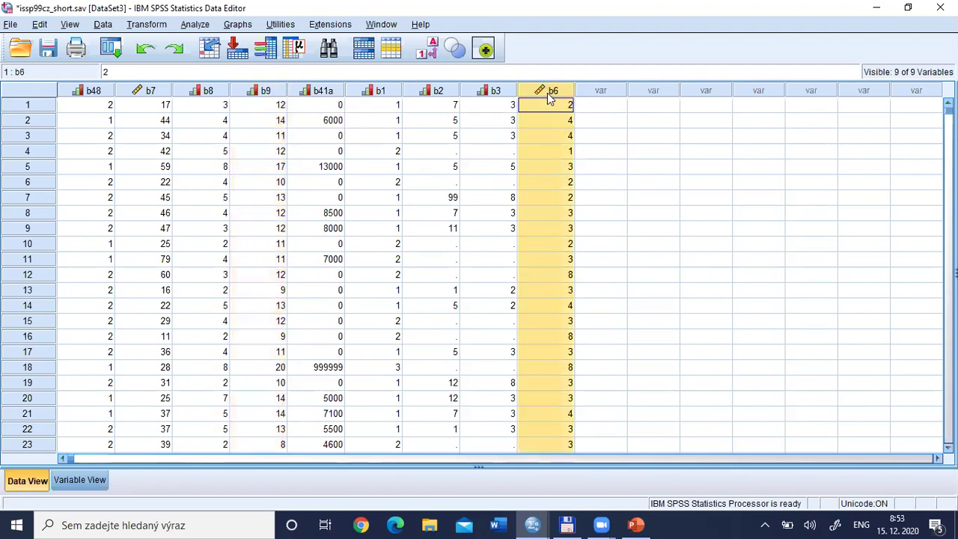
click(259, 91)
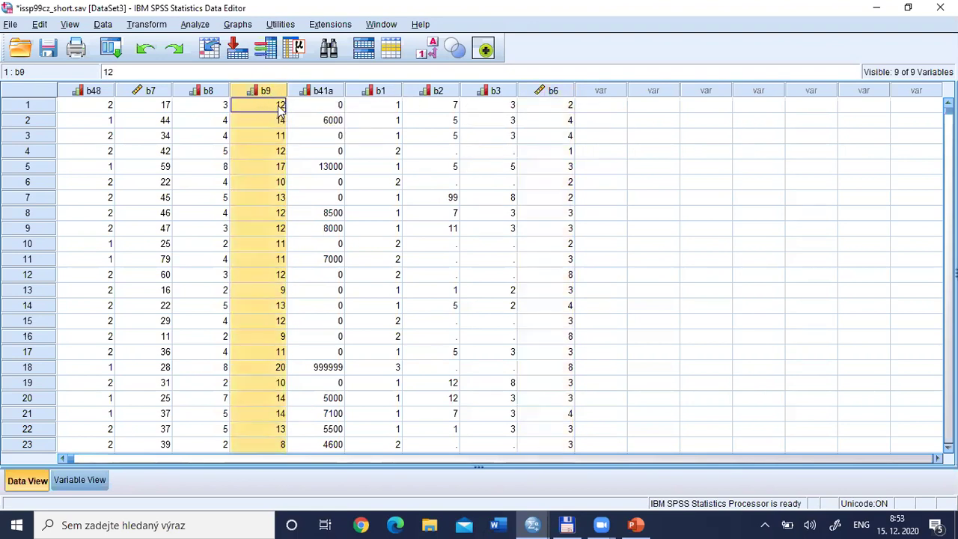
click(550, 92)
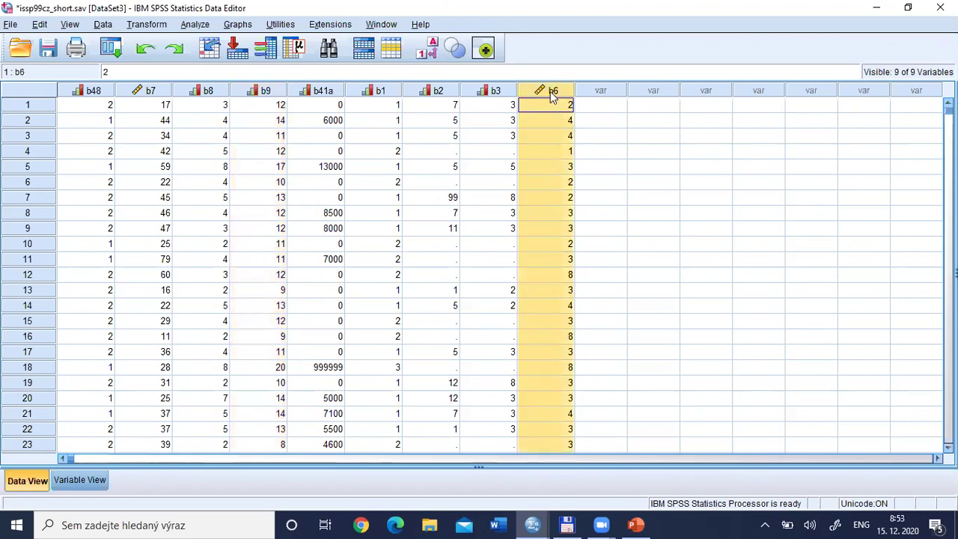
click(276, 89)
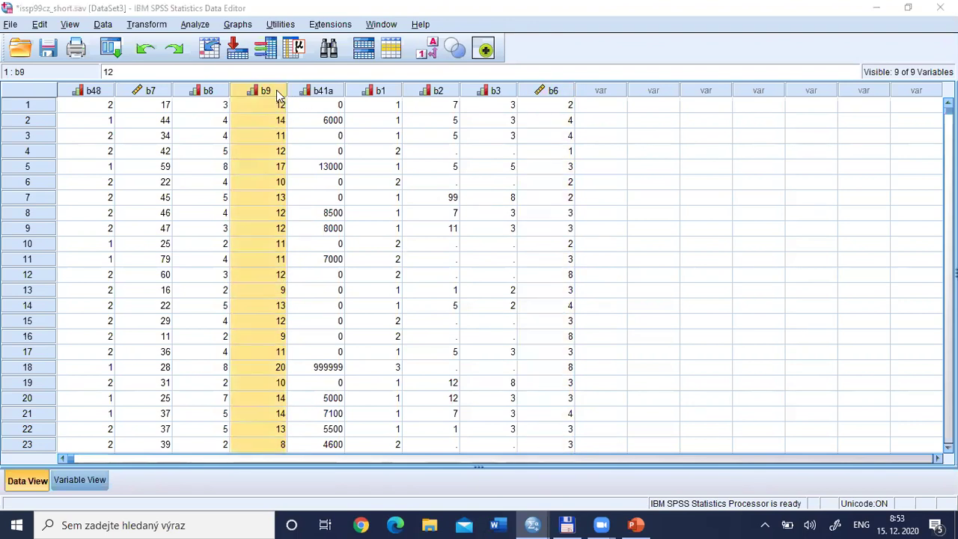
Switch to the PowerPoint presentation and review the correlation coefficients listed for each variable type on the "Relationships between vars" slide.
key(alt+Tab)
key(Up)
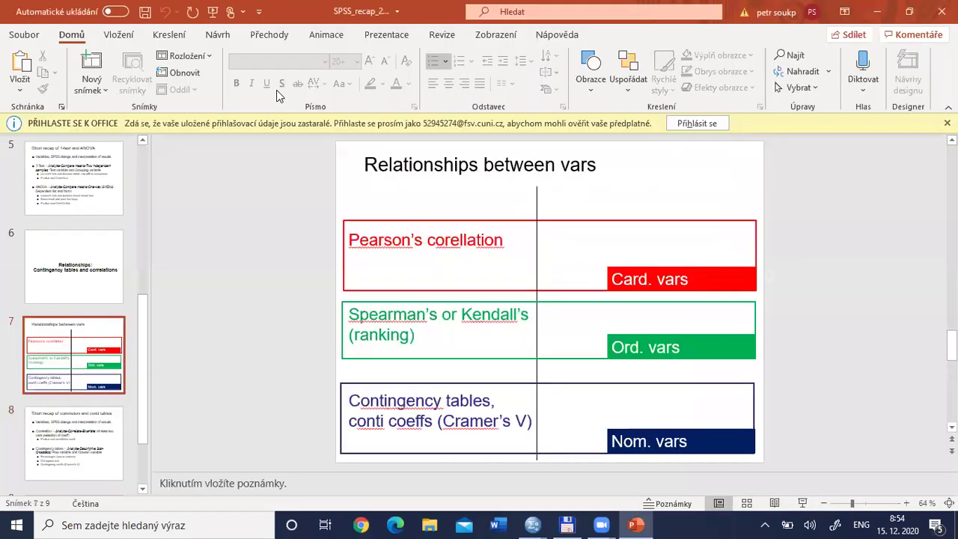
click(459, 307)
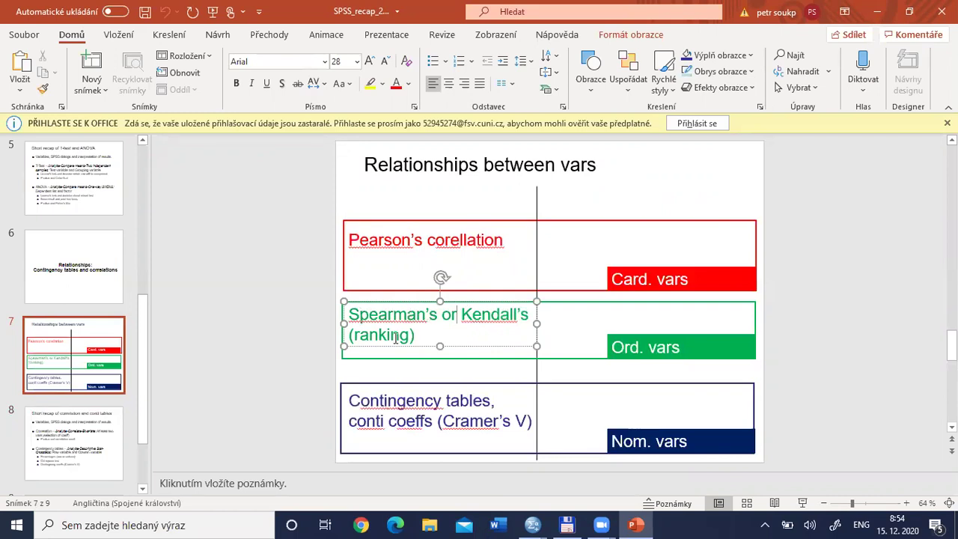
click(381, 238)
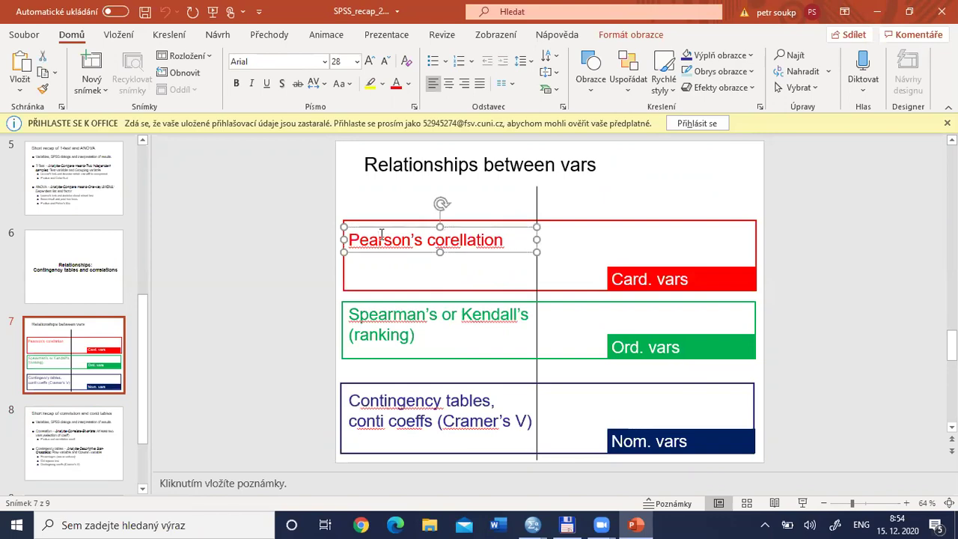
Return to SPSS and set up a bivariate correlation between YEARS OF EDUCATION and Political orientation.
key(alt+Tab)
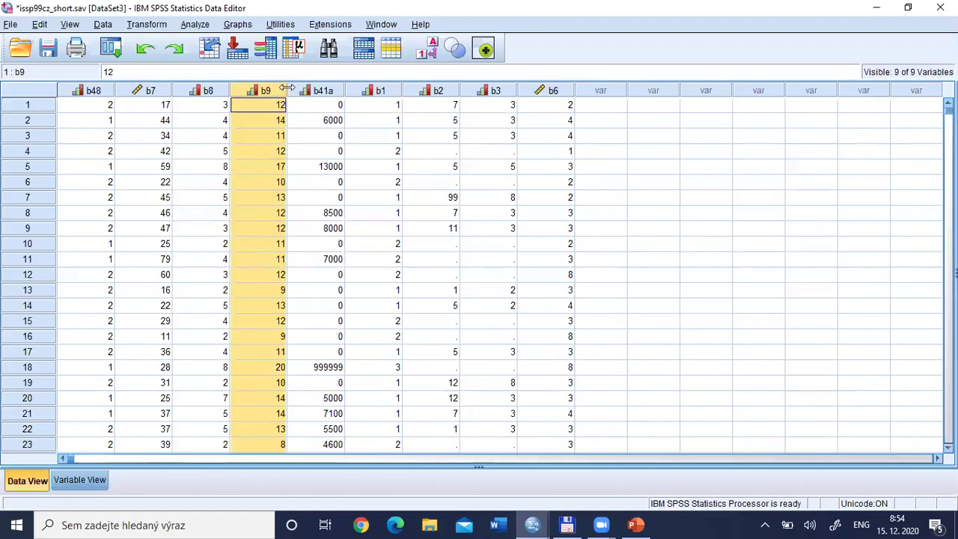
click(198, 25)
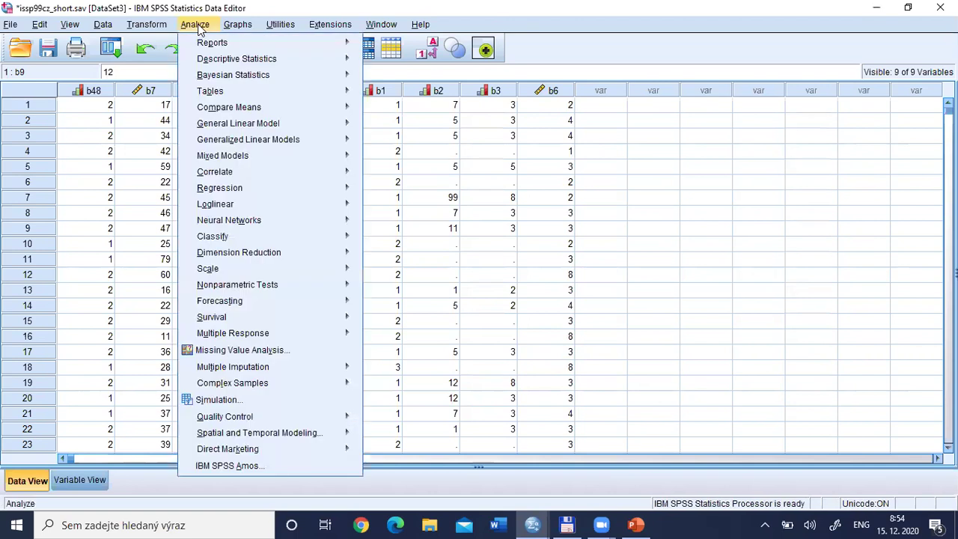
mouse_move(297, 179)
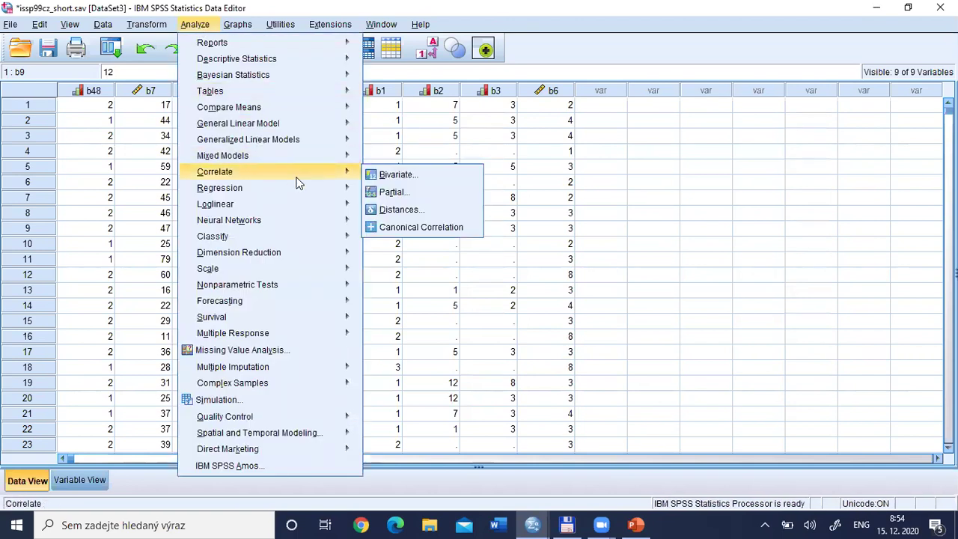
click(401, 175)
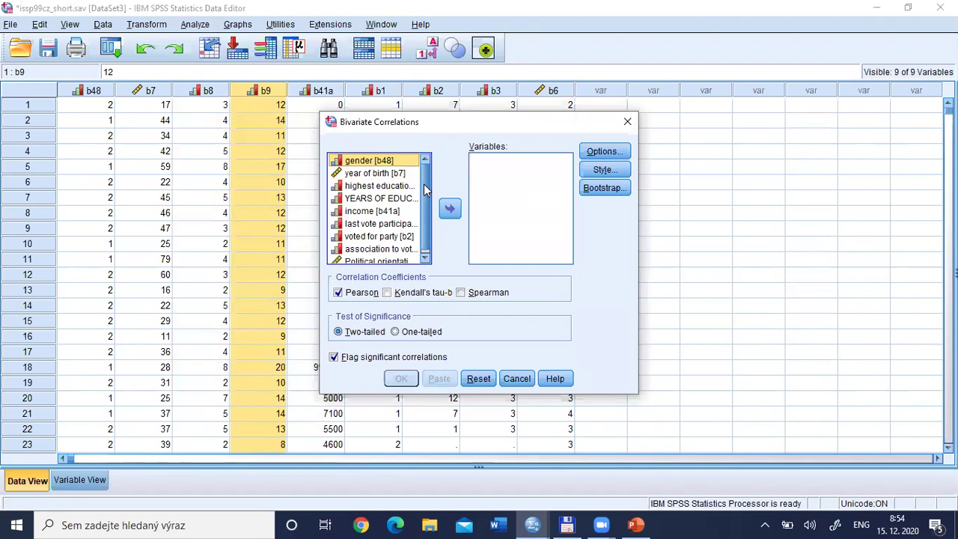
click(398, 199)
click(450, 213)
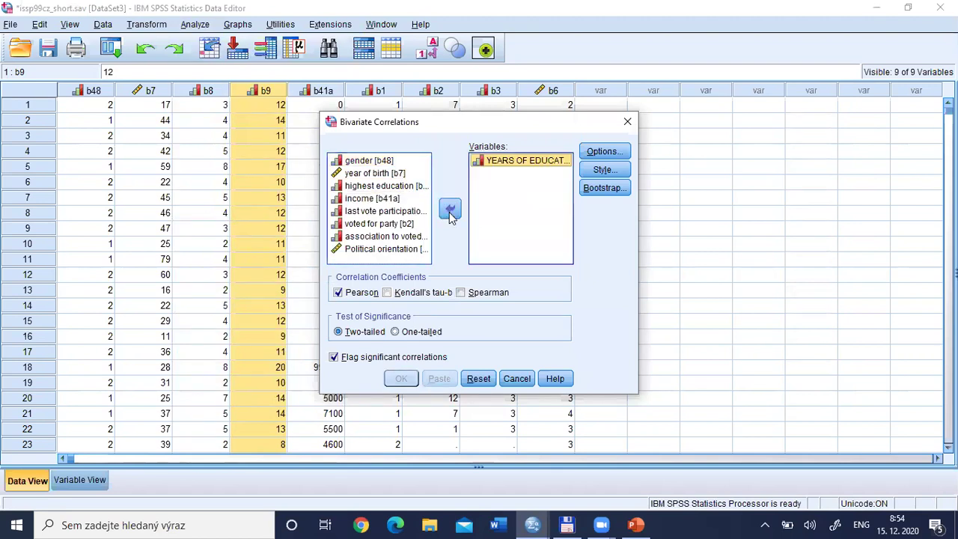
click(408, 251)
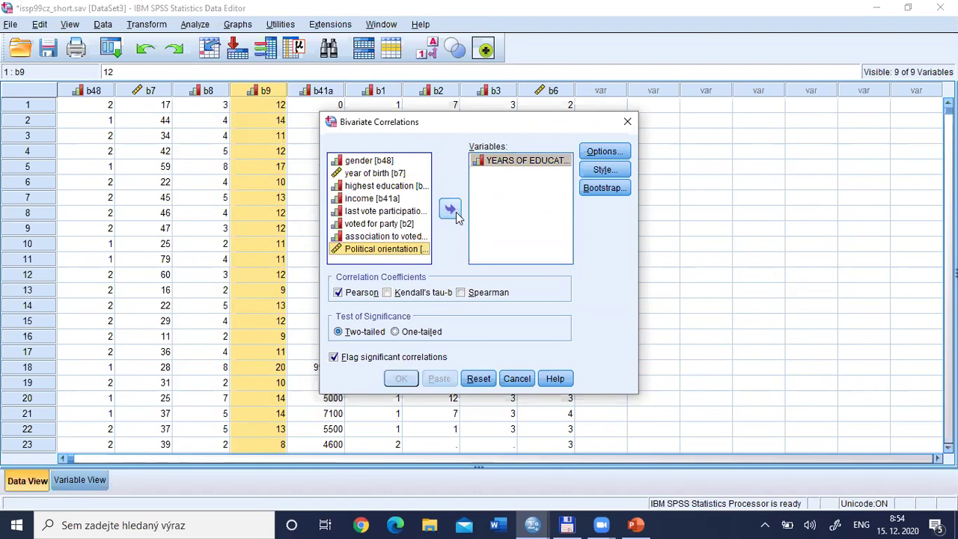
click(450, 210)
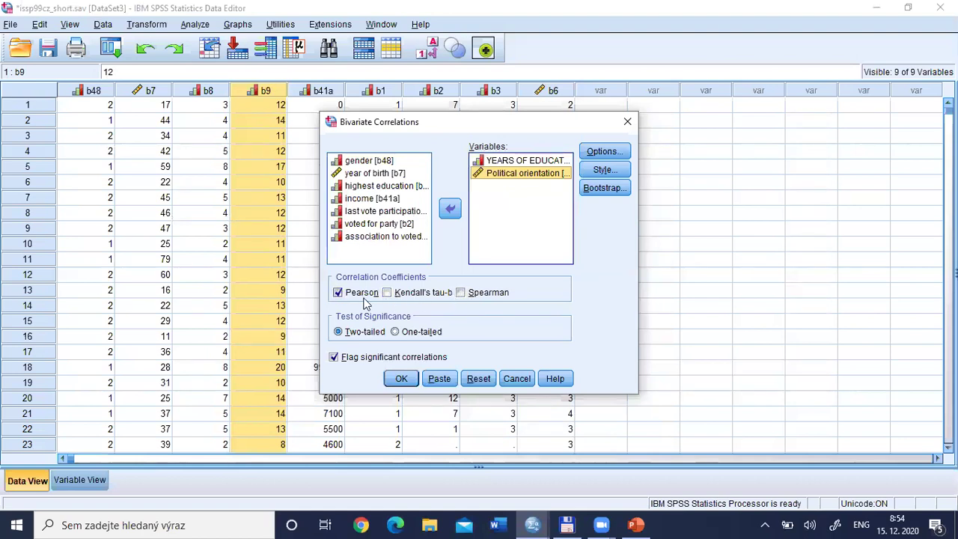
Replace Pearson with Spearman as the correlation coefficient, run the analysis and examine the resulting Correlations table.
click(460, 294)
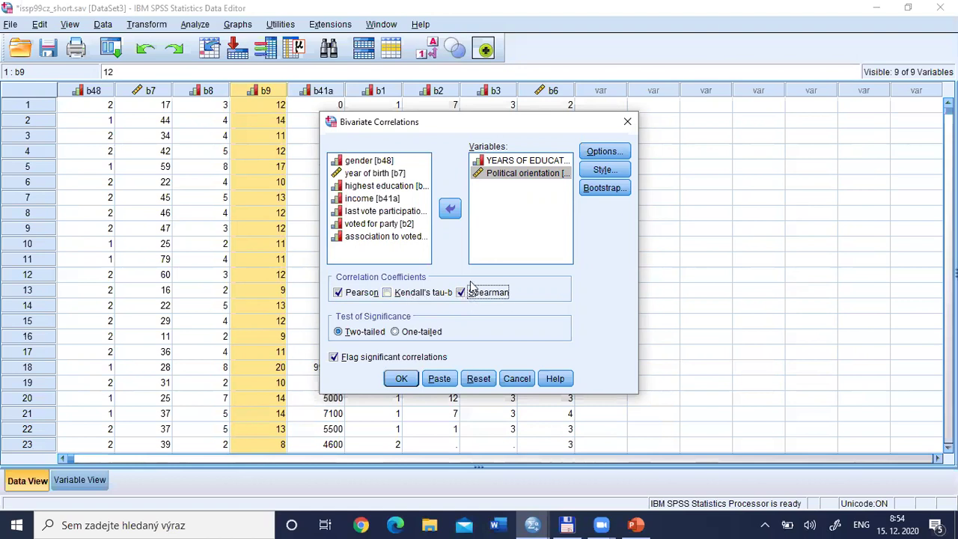
click(340, 293)
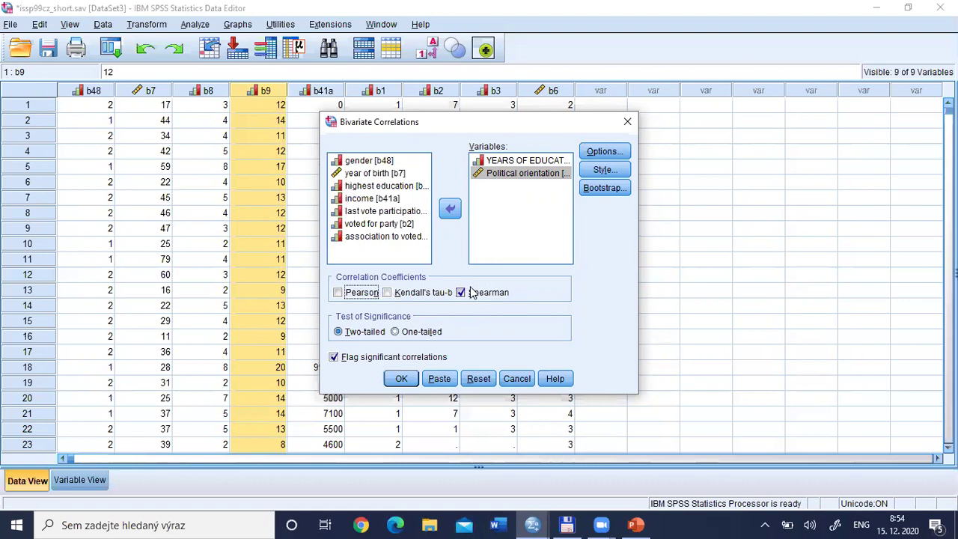
click(401, 378)
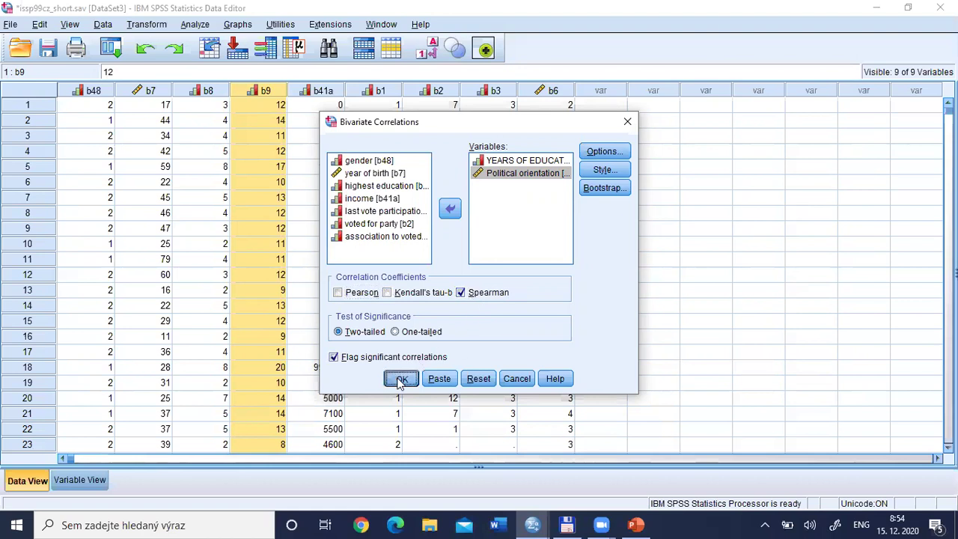
click(267, 413)
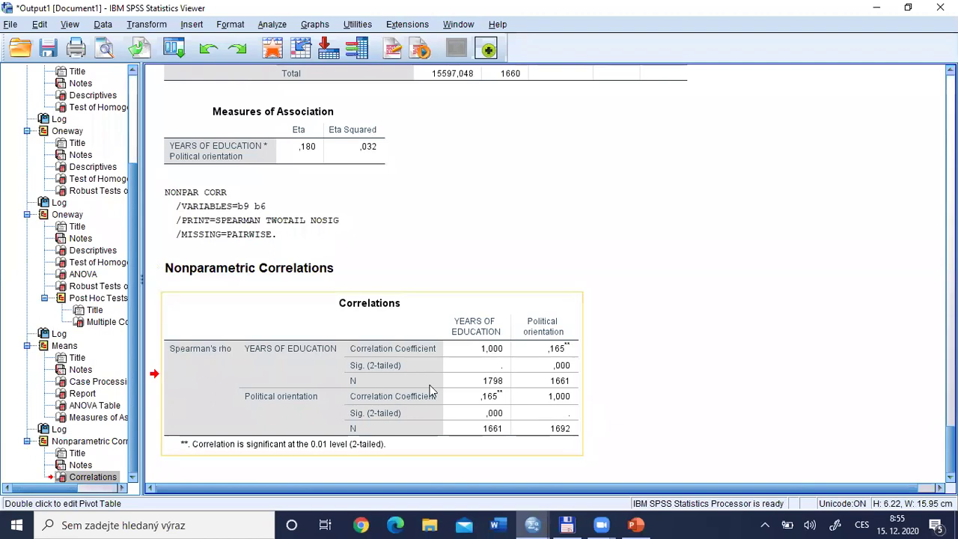
scroll(419, 270, up, 1)
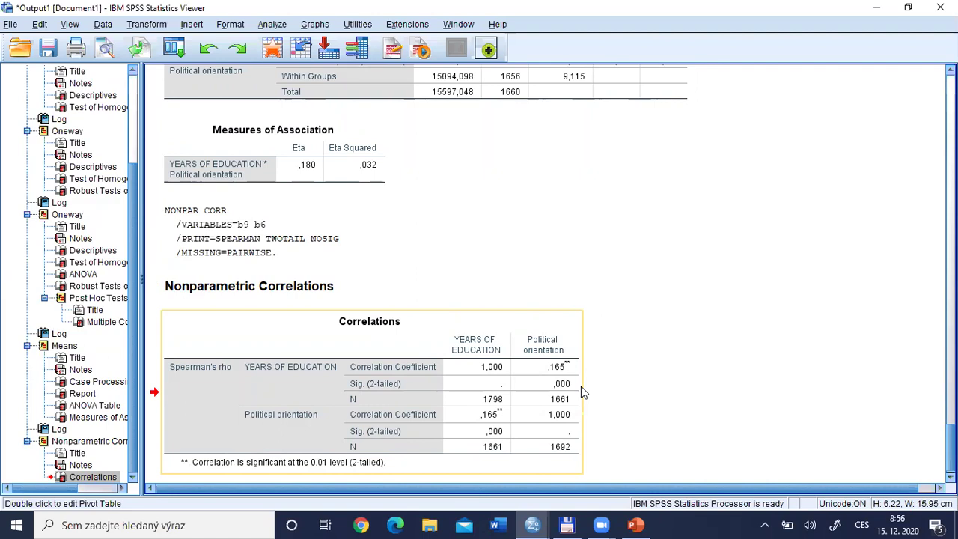
key(XF86AudioRaiseVolume)
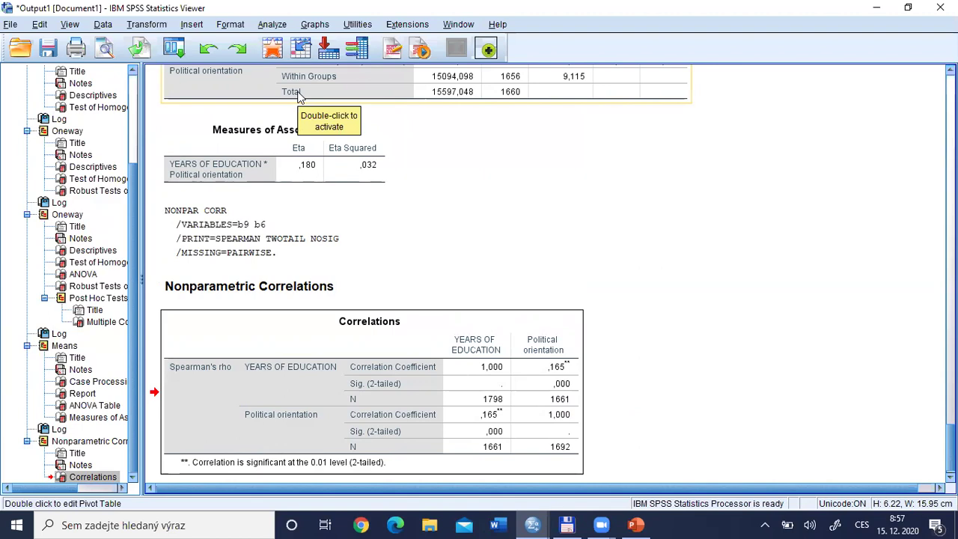
Rerun the Spearman correlation of the same two variables with bootstrapping enabled and the number of samples set to 200.
click(275, 25)
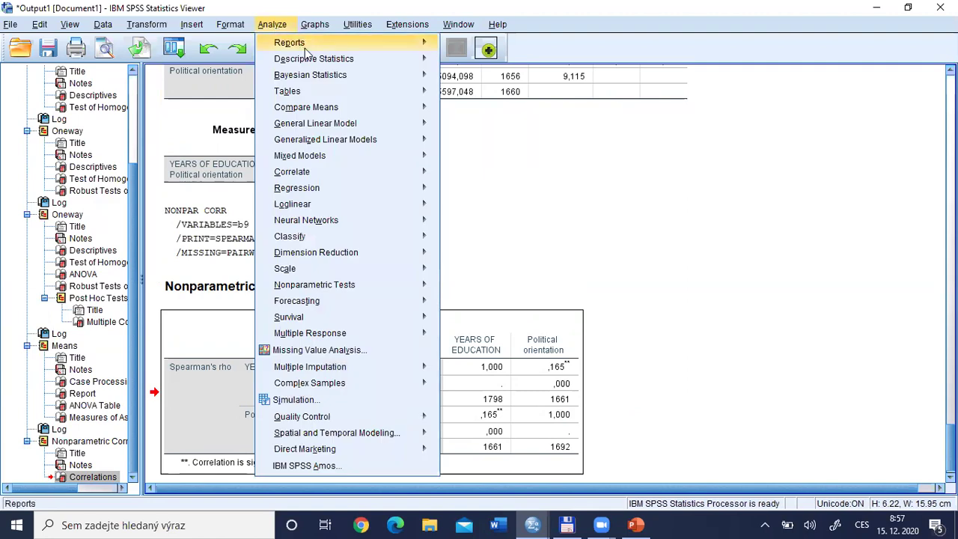
mouse_move(398, 107)
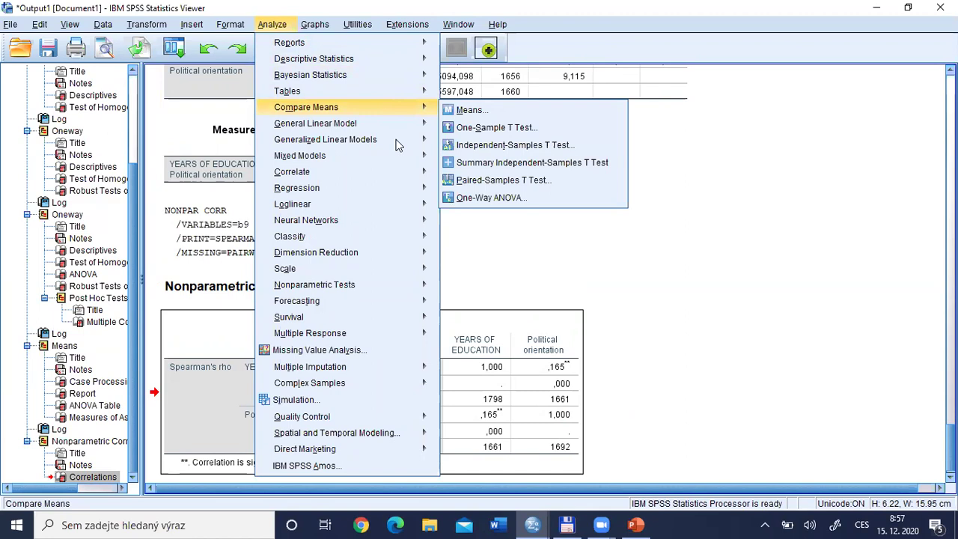
mouse_move(417, 169)
click(470, 174)
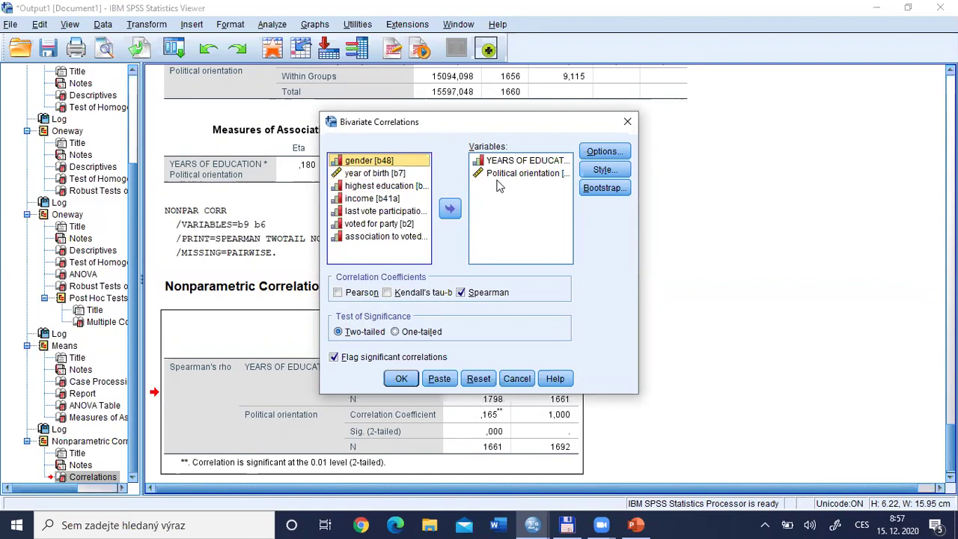
click(610, 189)
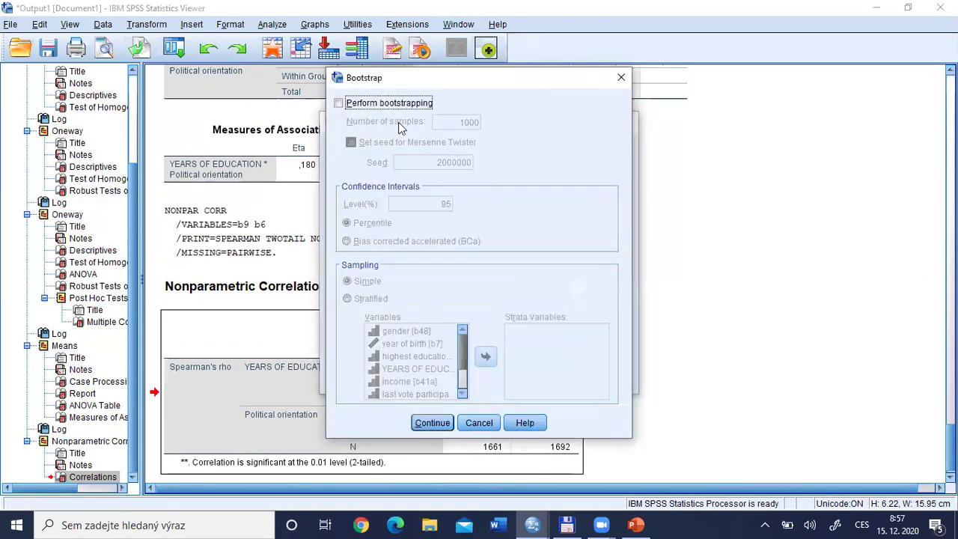
click(338, 103)
drag(460, 122, 478, 123)
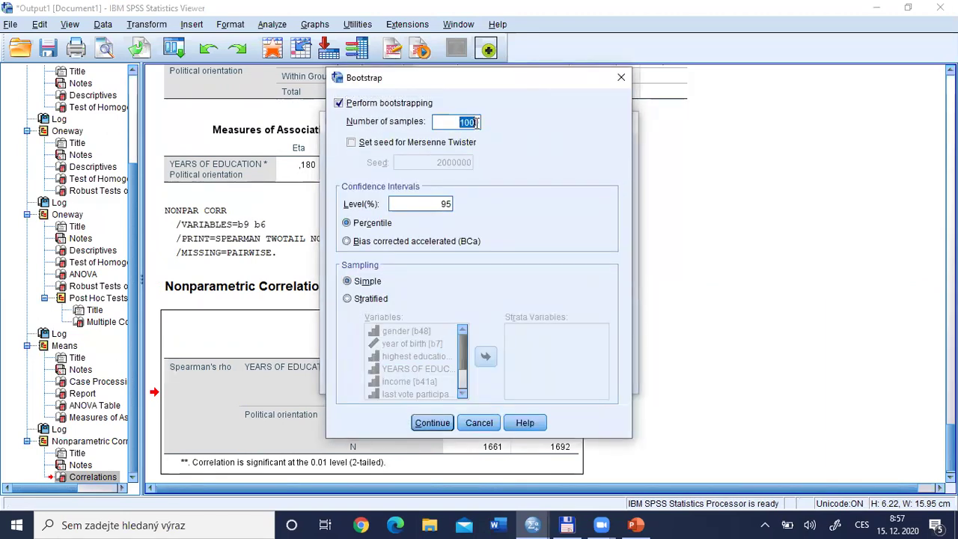
text(200)
click(428, 419)
click(410, 376)
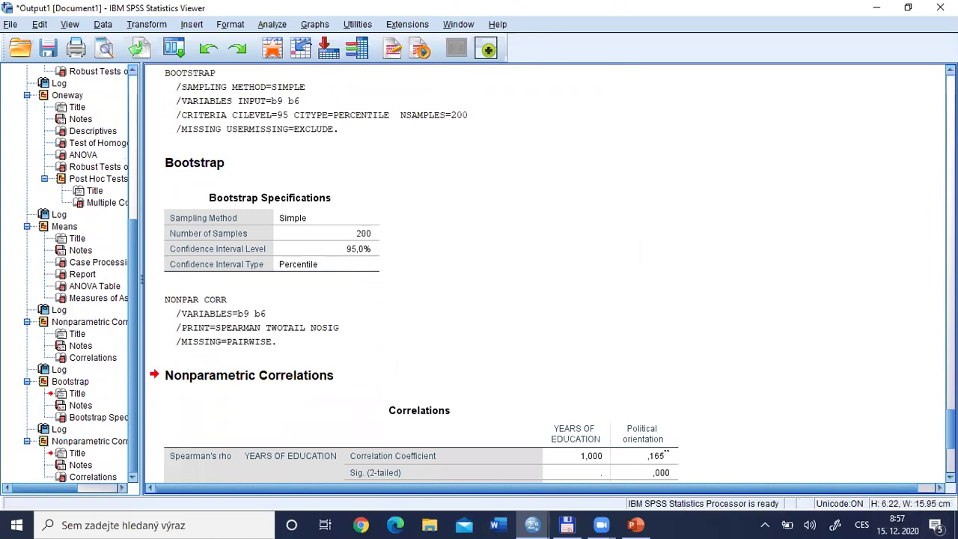
click(614, 307)
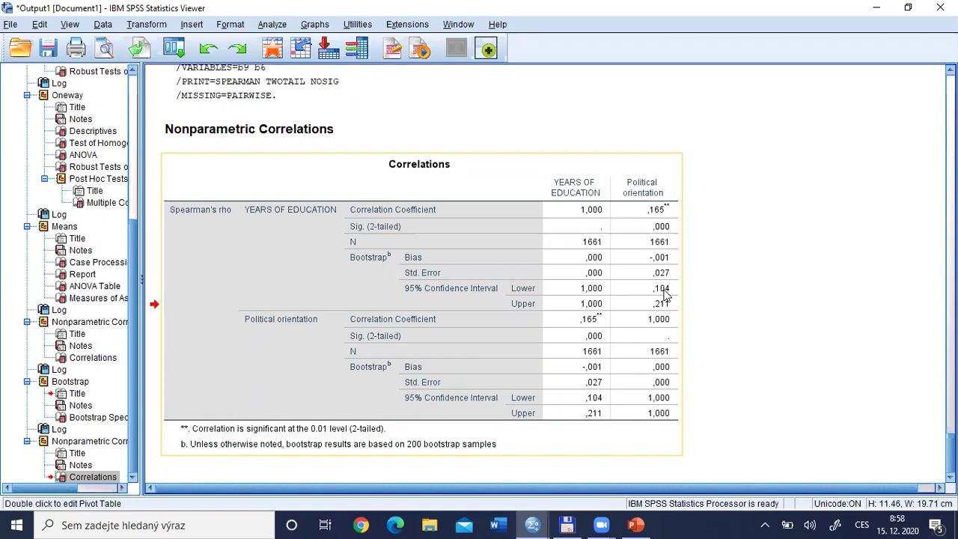
Switch to the PowerPoint presentation and review slide 8, the short recap of correlation and contingency tables.
key(alt+Tab)
key(alt+Tab)
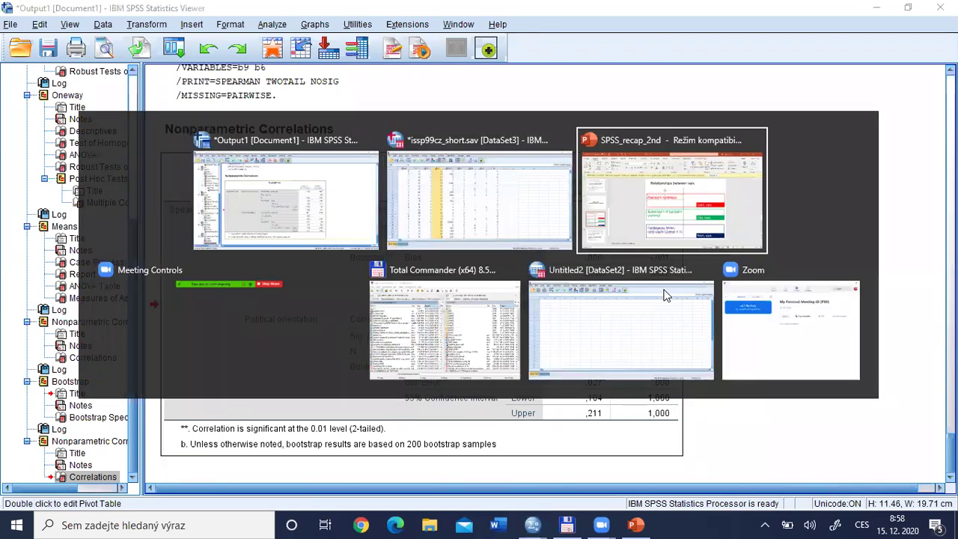
click(85, 452)
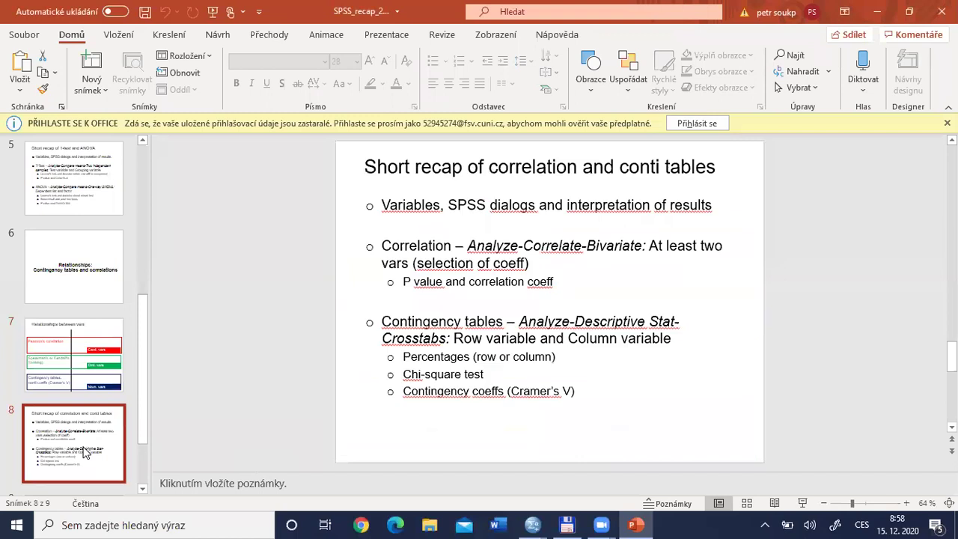
drag(143, 400, 144, 442)
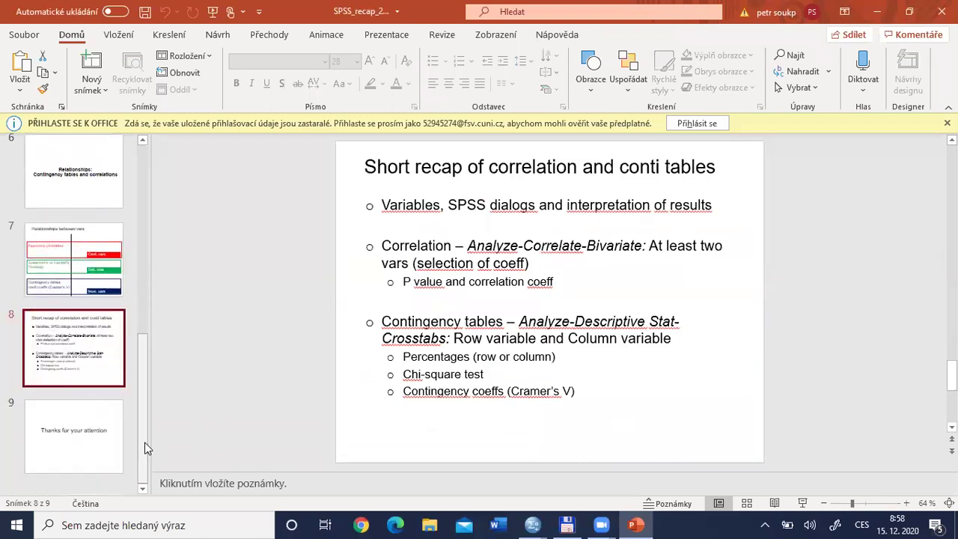
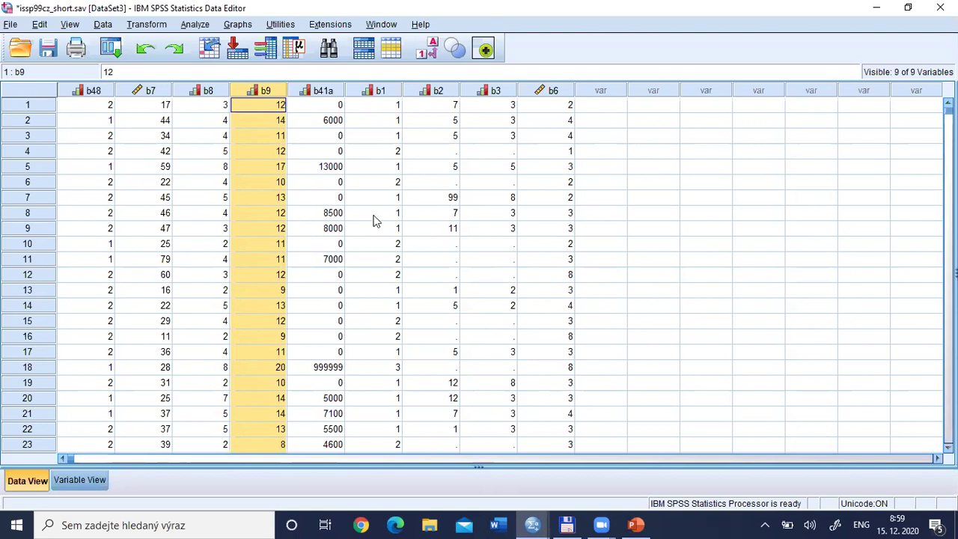
Examine the gender (b48) and last vote participation (b1) columns in the SPSS data.
click(98, 91)
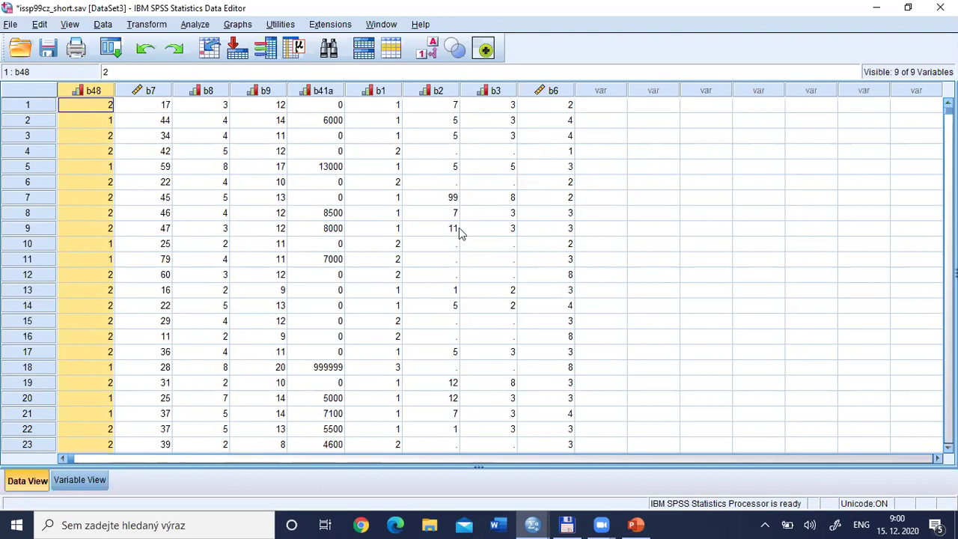
click(382, 91)
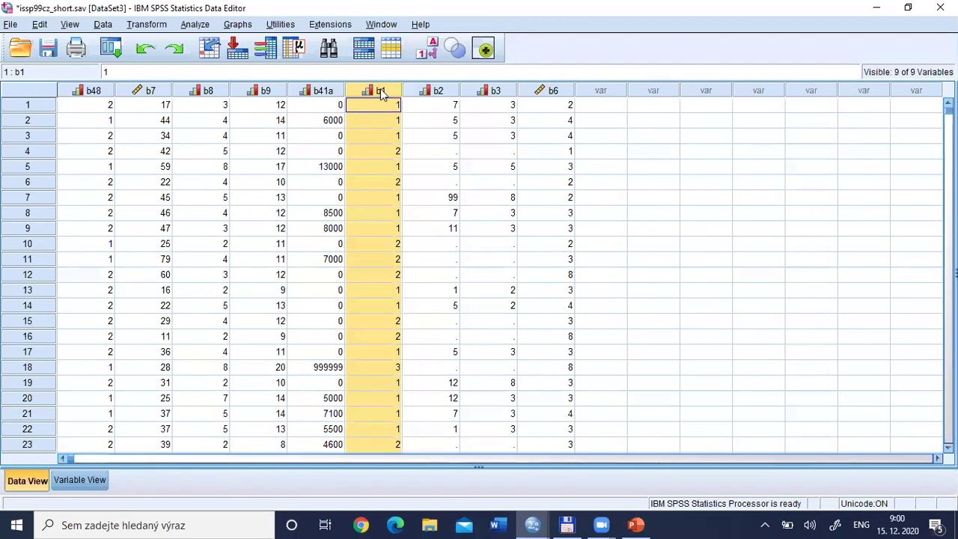
mouse_move(380, 89)
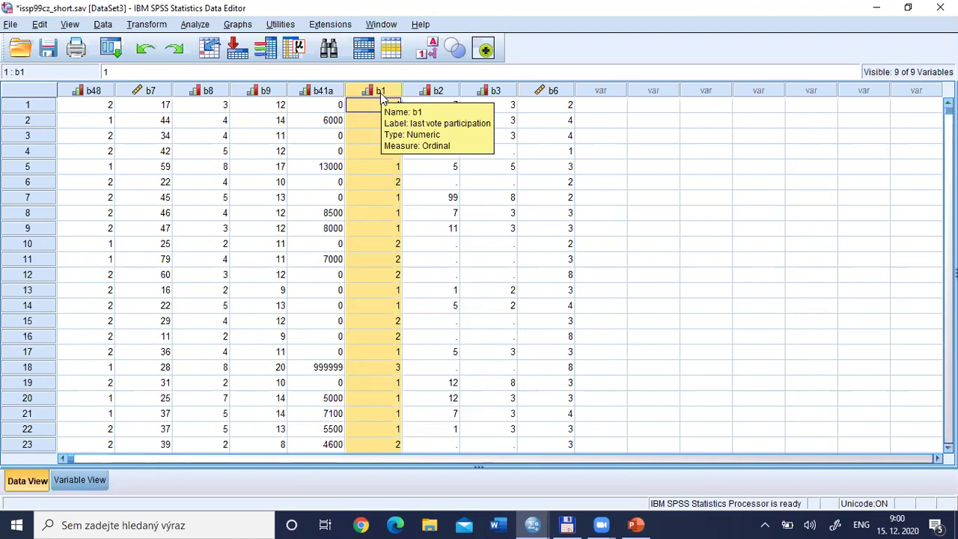
click(98, 92)
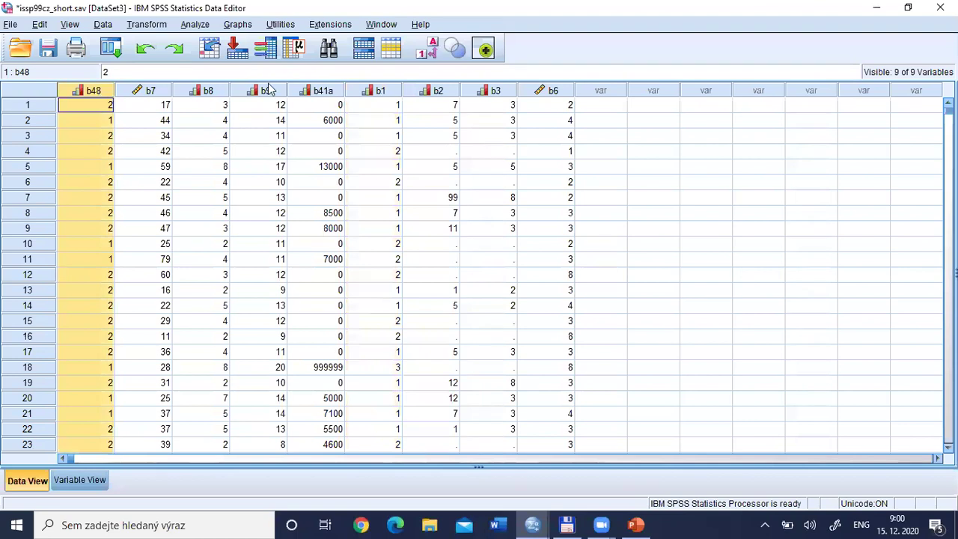
click(374, 92)
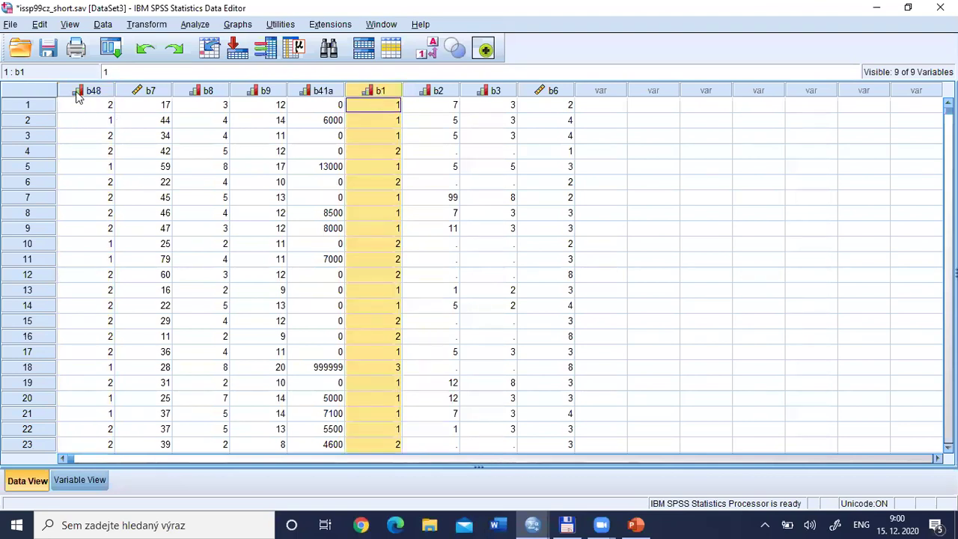
click(79, 94)
click(380, 93)
click(95, 95)
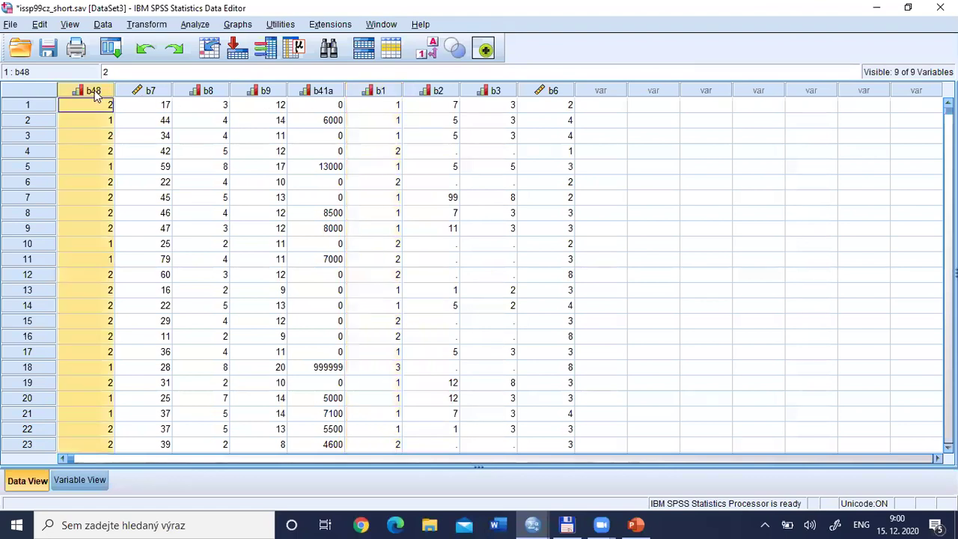
click(381, 90)
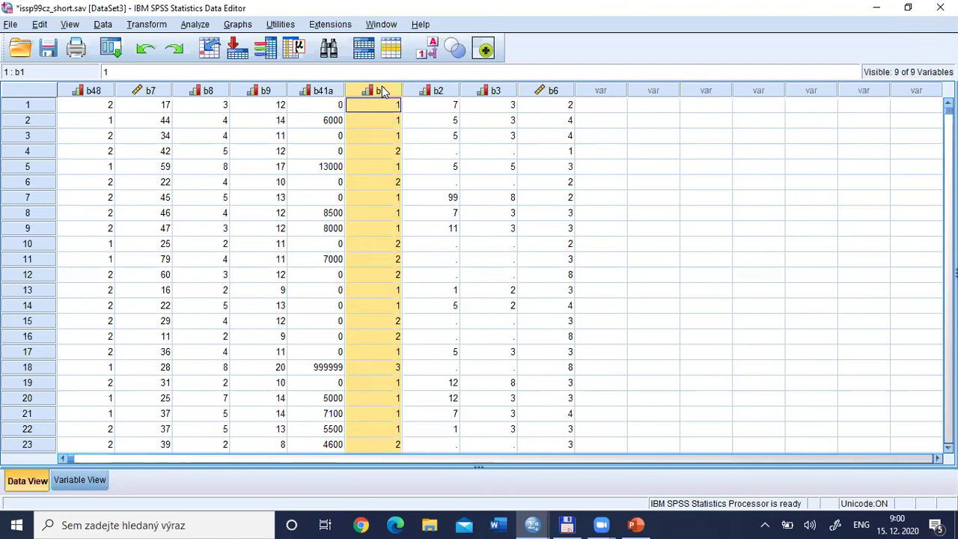
click(766, 523)
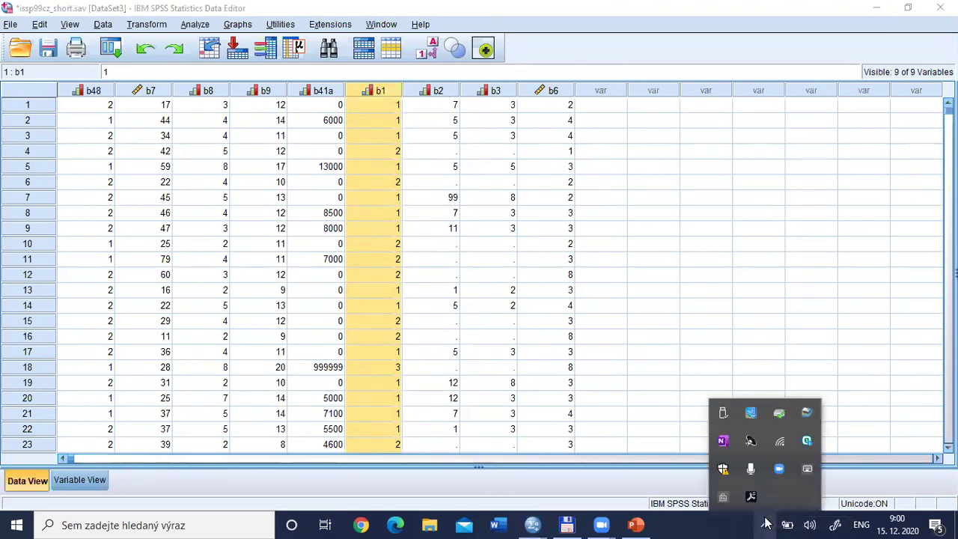
click(766, 522)
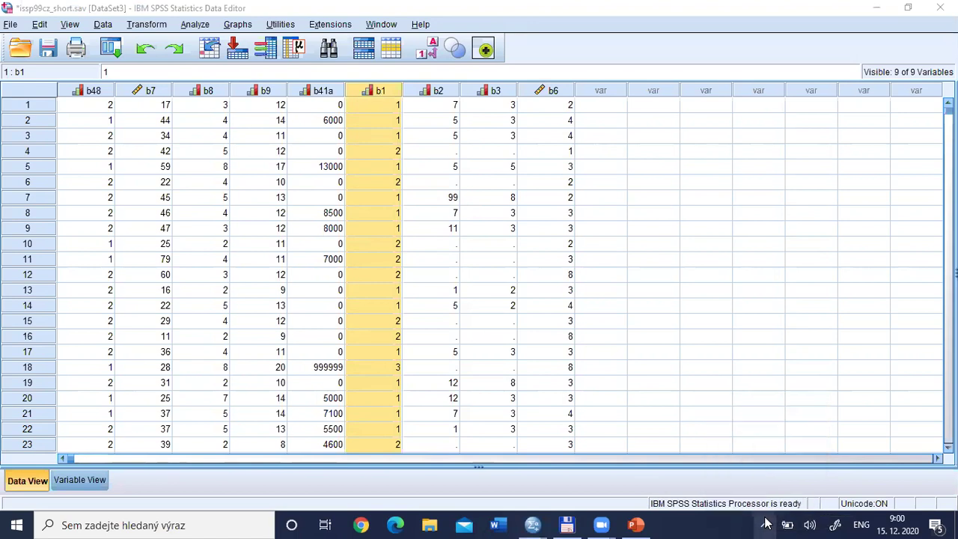
click(94, 90)
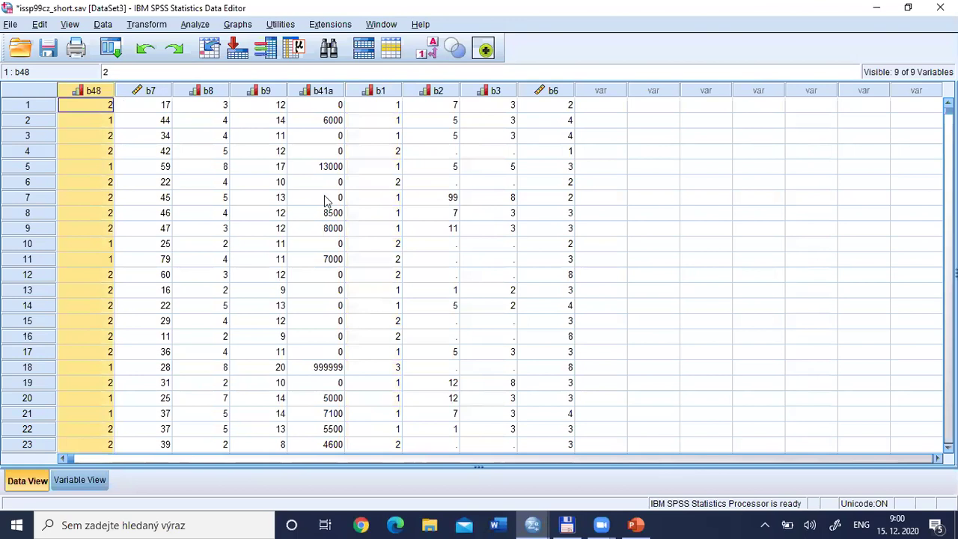
click(388, 93)
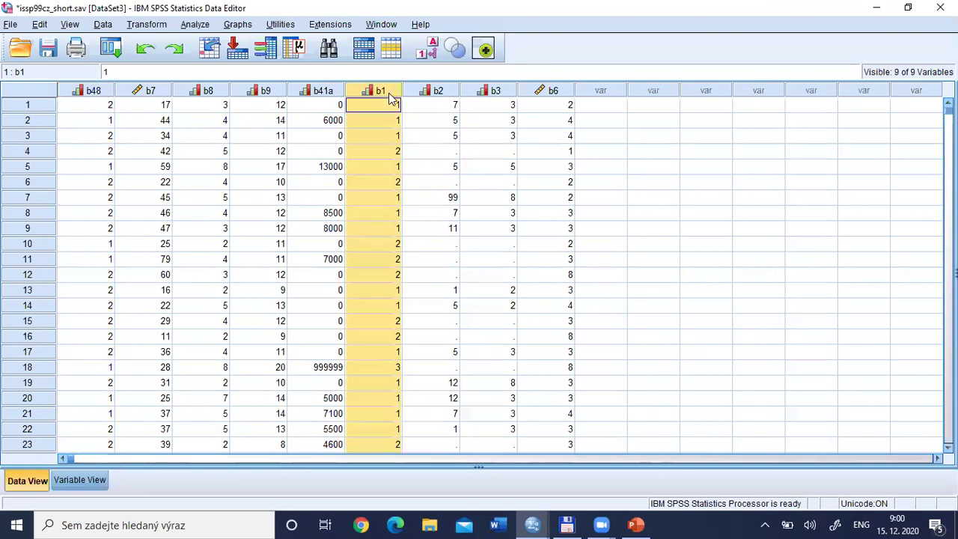
Review the value labels defined for last vote participation (b1) without changing them.
click(80, 479)
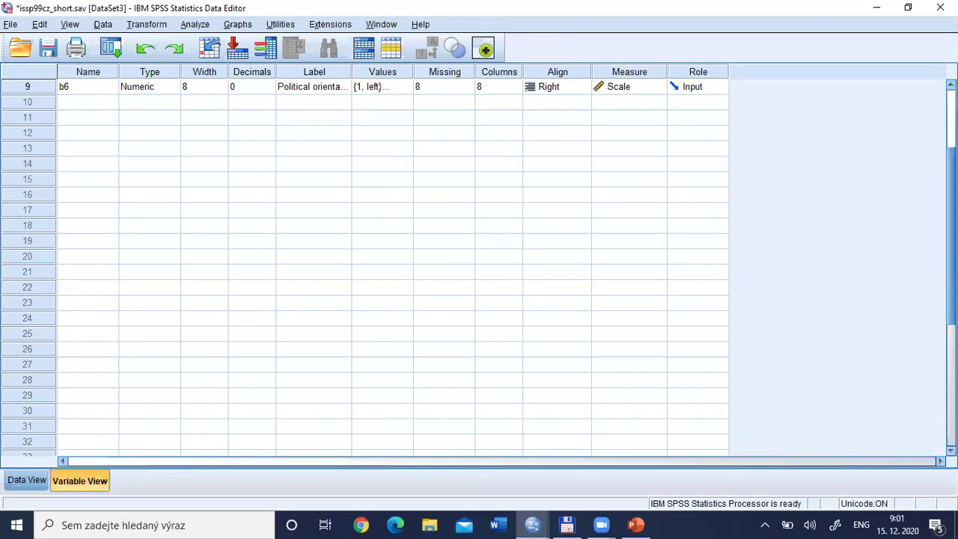
scroll(203, 186, up, 2)
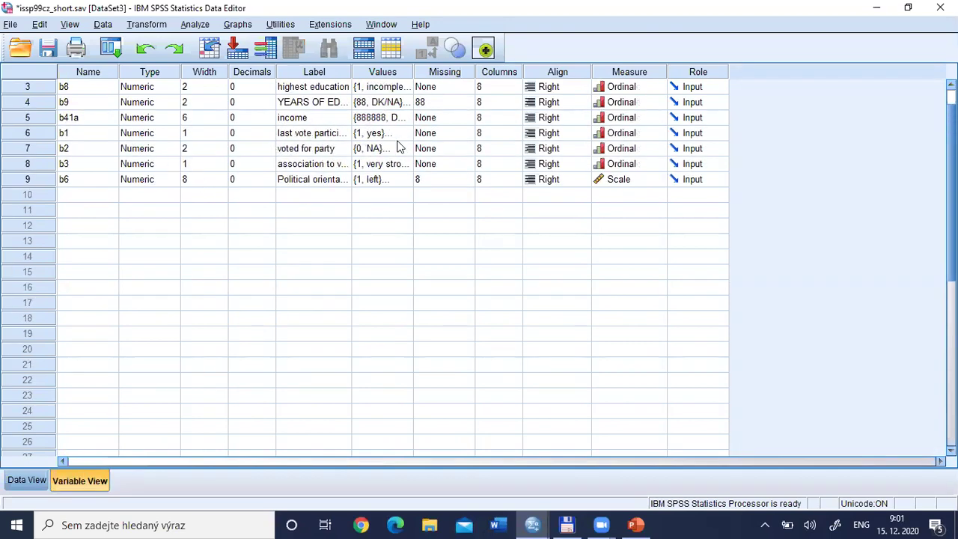
click(400, 133)
click(405, 133)
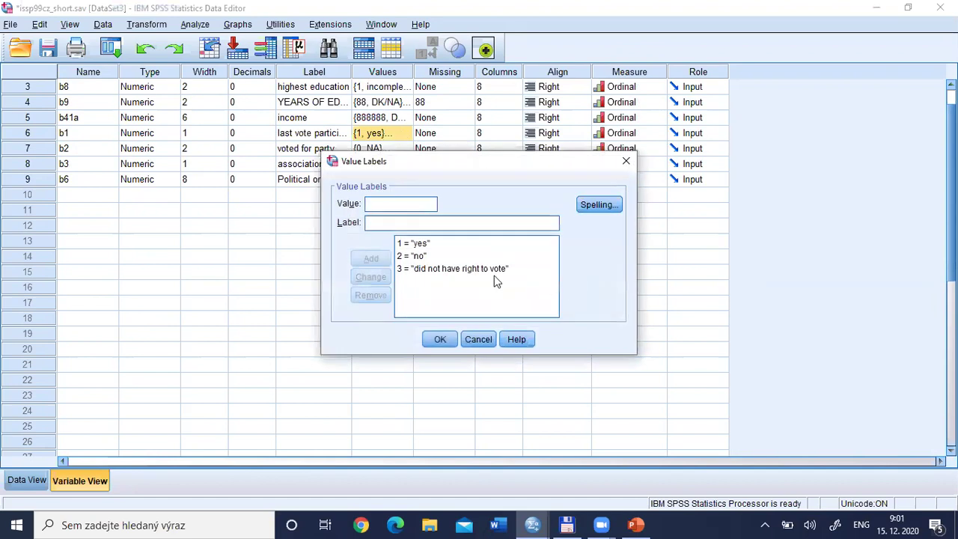
click(425, 247)
click(427, 257)
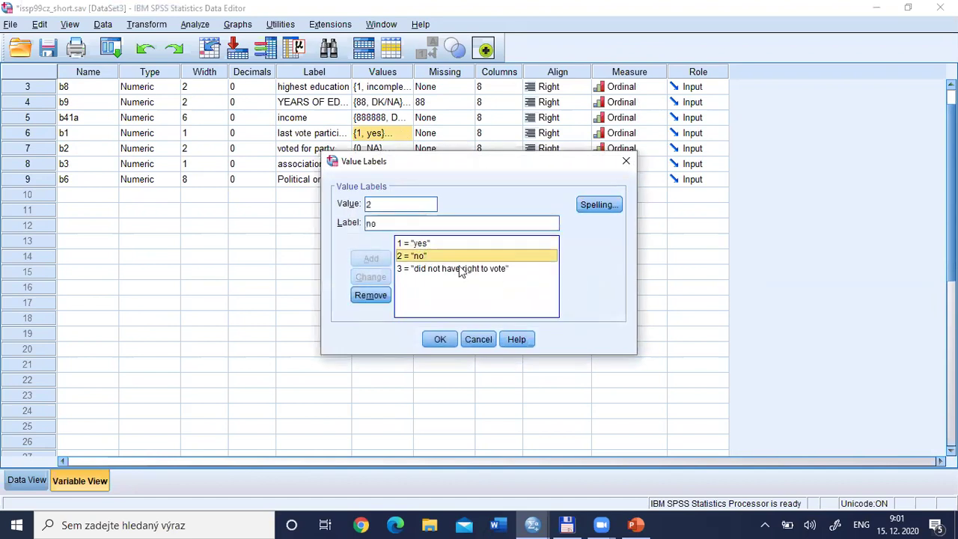
click(464, 271)
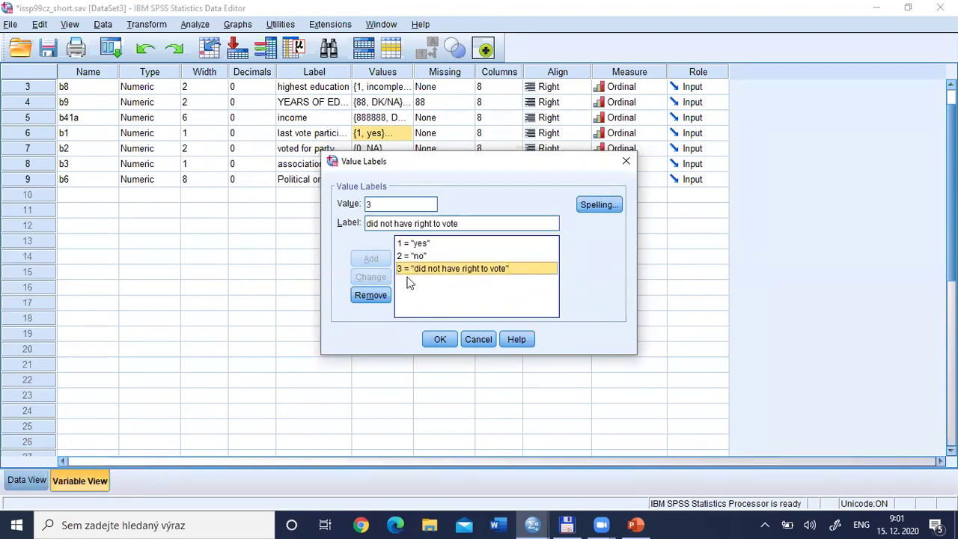
click(481, 336)
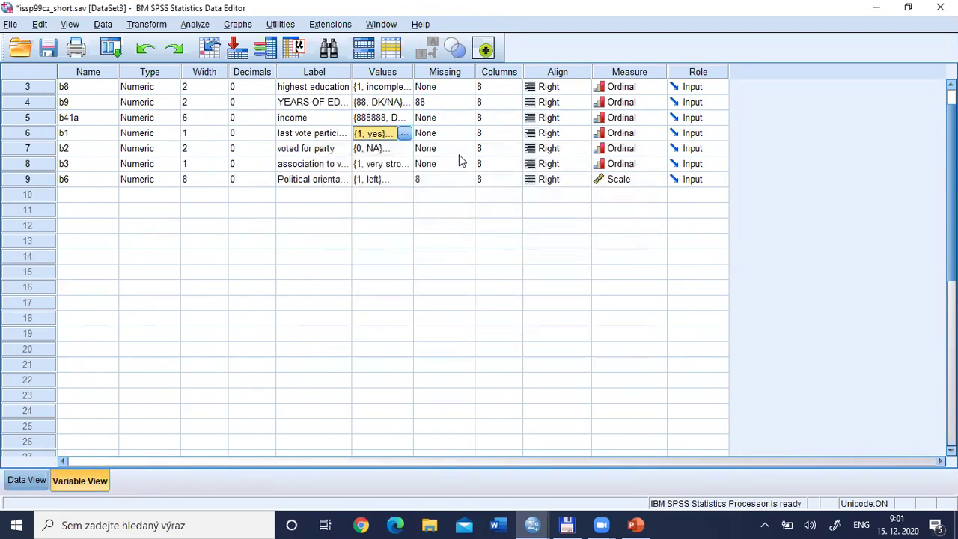
Define 3 as a discrete missing value for last vote participation (b1).
click(461, 137)
click(467, 133)
click(408, 224)
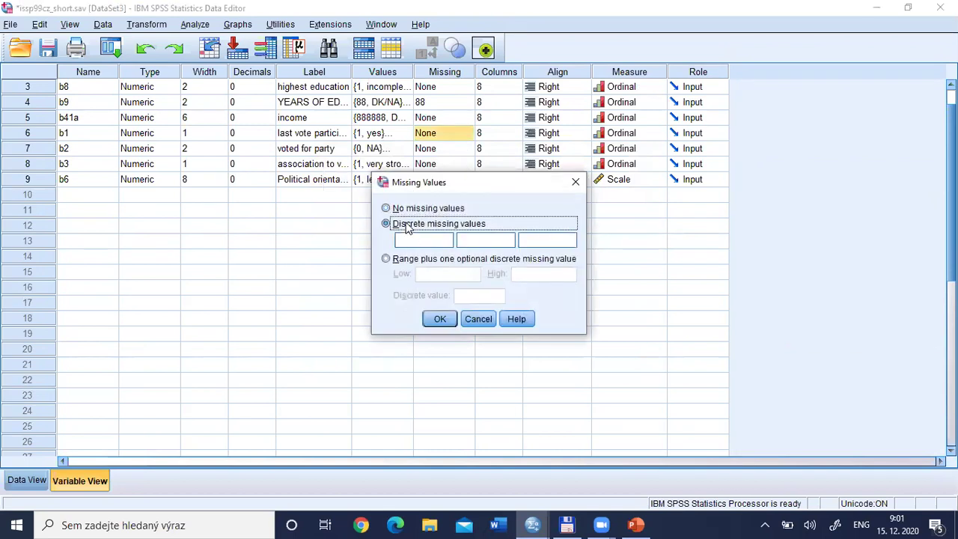
text(#)
key(BackSpace)
text(3)
click(439, 318)
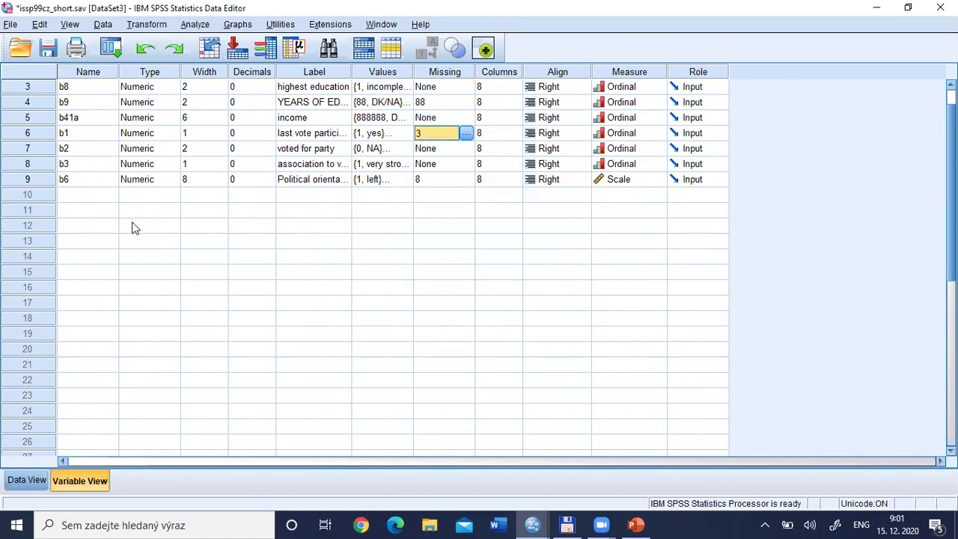
Return to the case data and set up a crosstab with gender in the rows and last vote participation in the columns.
click(27, 480)
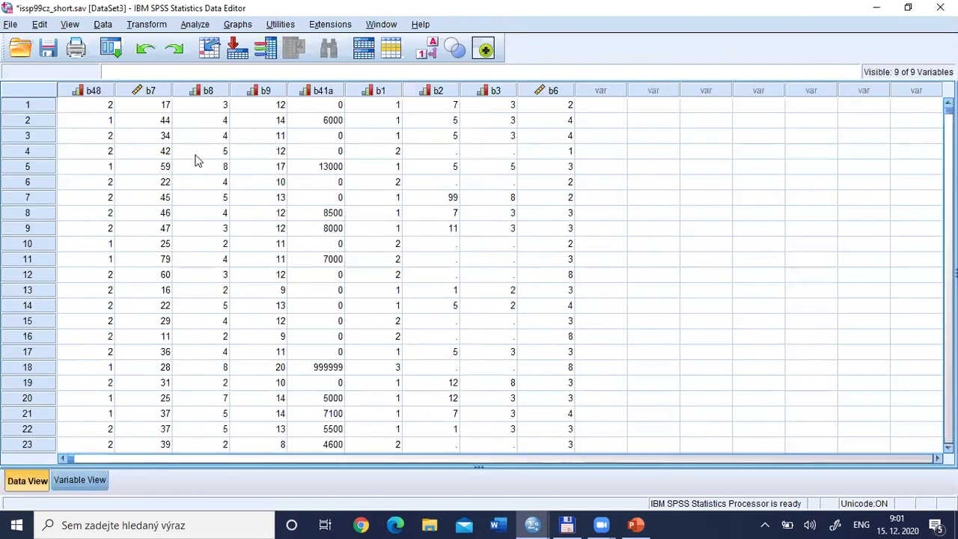
click(92, 90)
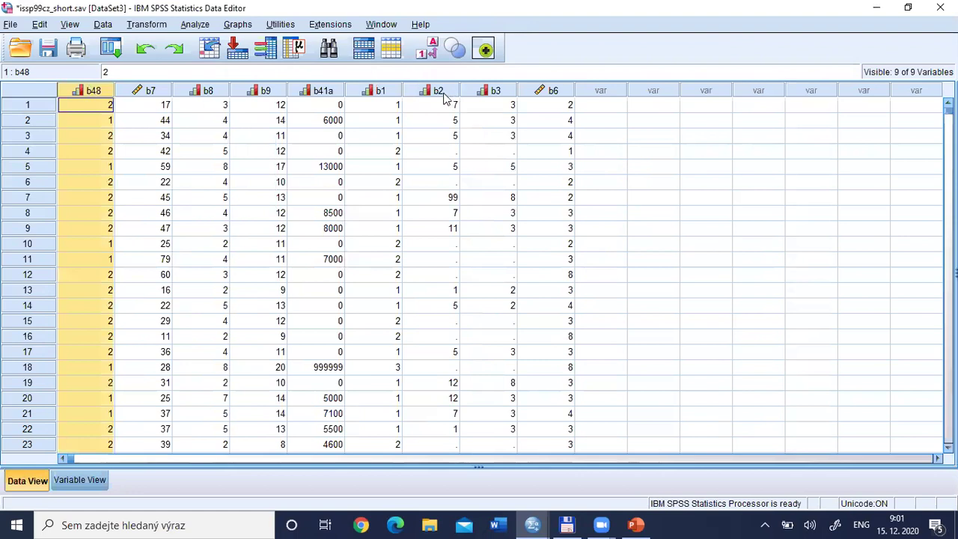
click(381, 91)
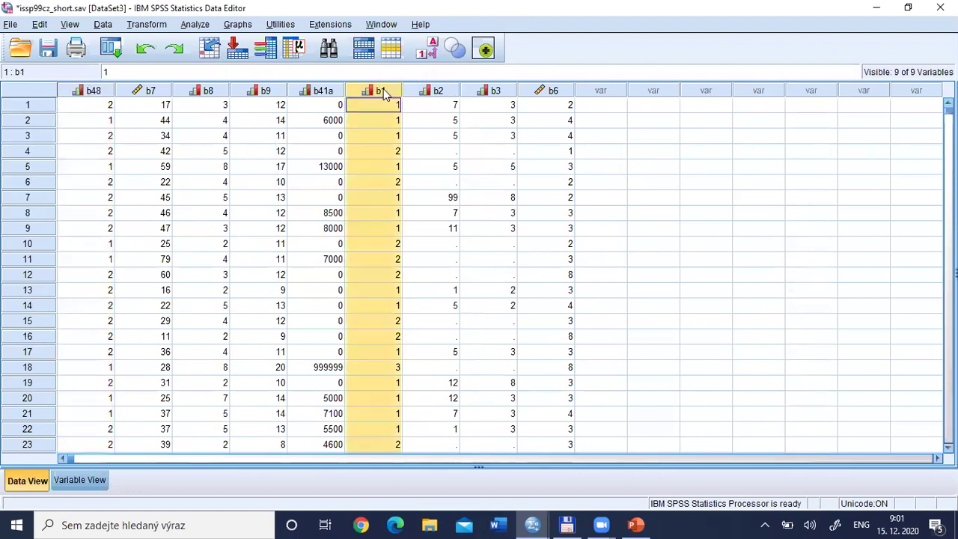
click(81, 91)
click(380, 94)
click(194, 25)
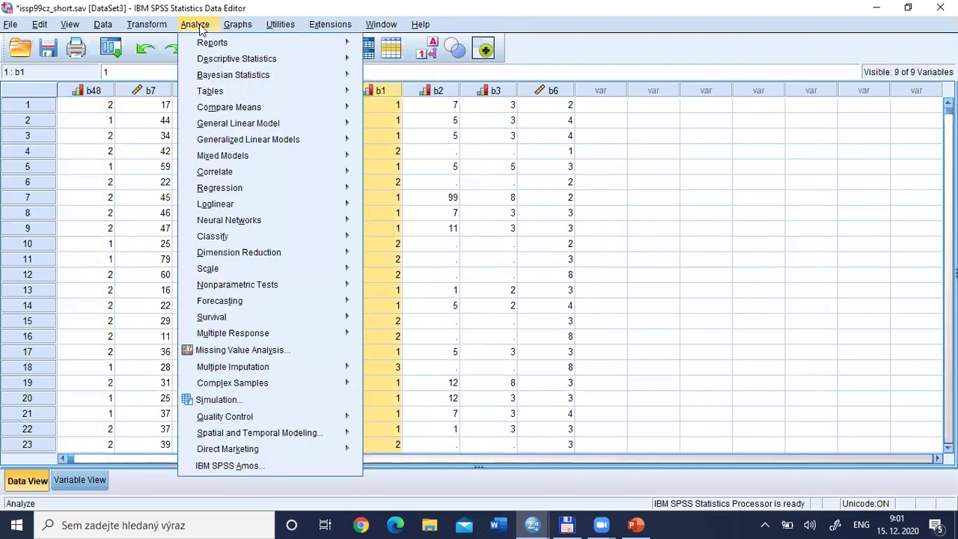
mouse_move(316, 75)
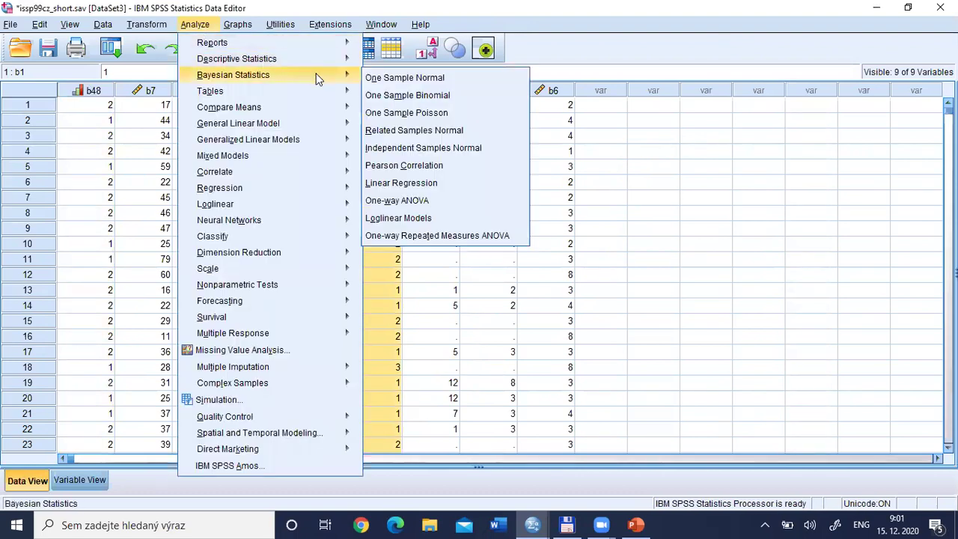
mouse_move(333, 60)
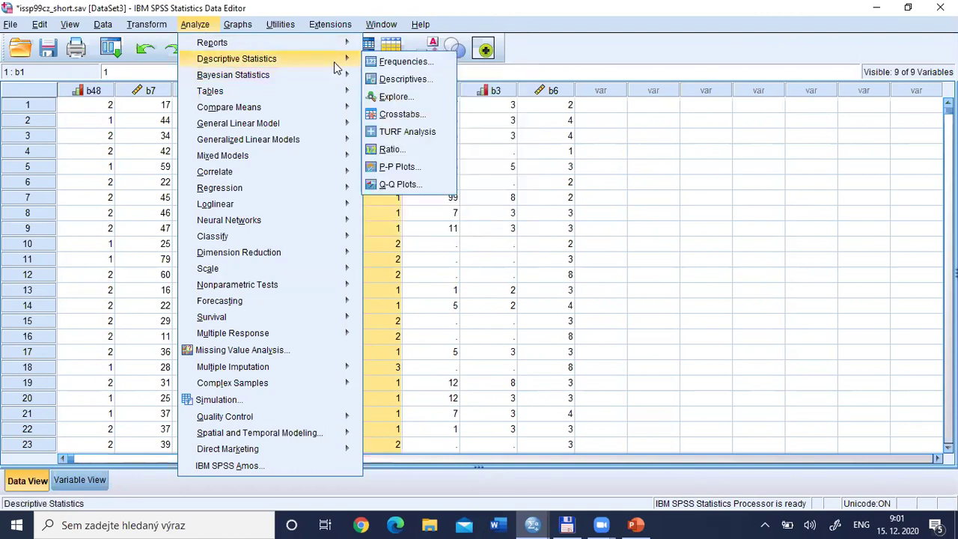
click(417, 114)
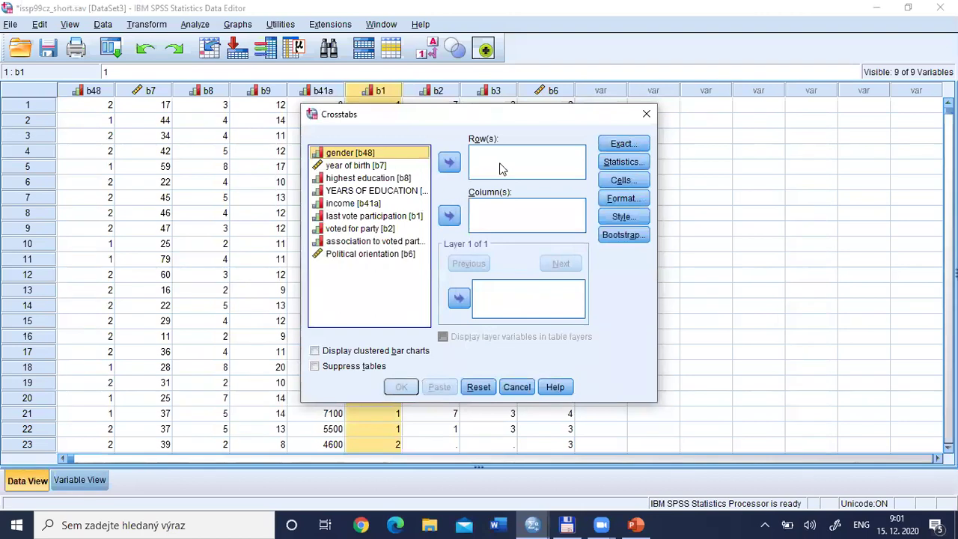
click(351, 154)
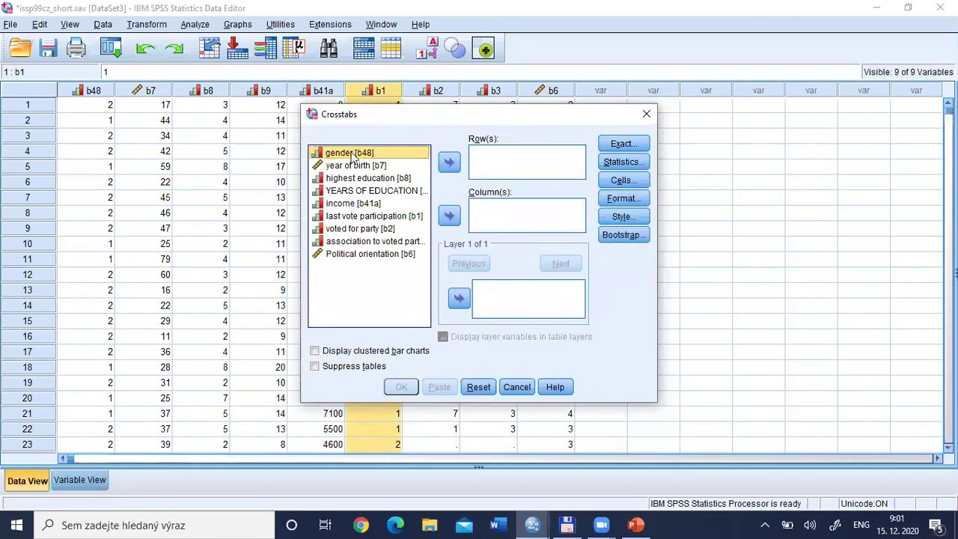
click(449, 164)
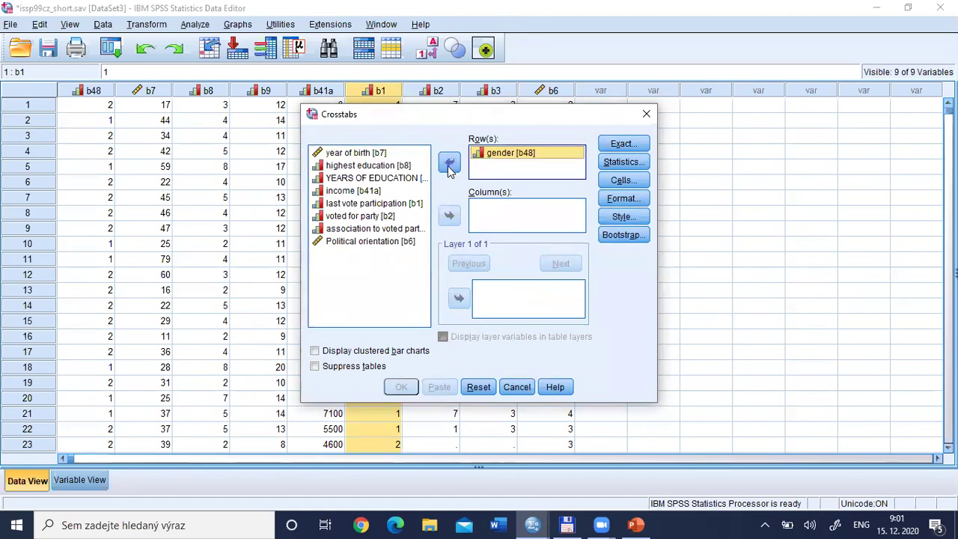
click(356, 206)
click(448, 216)
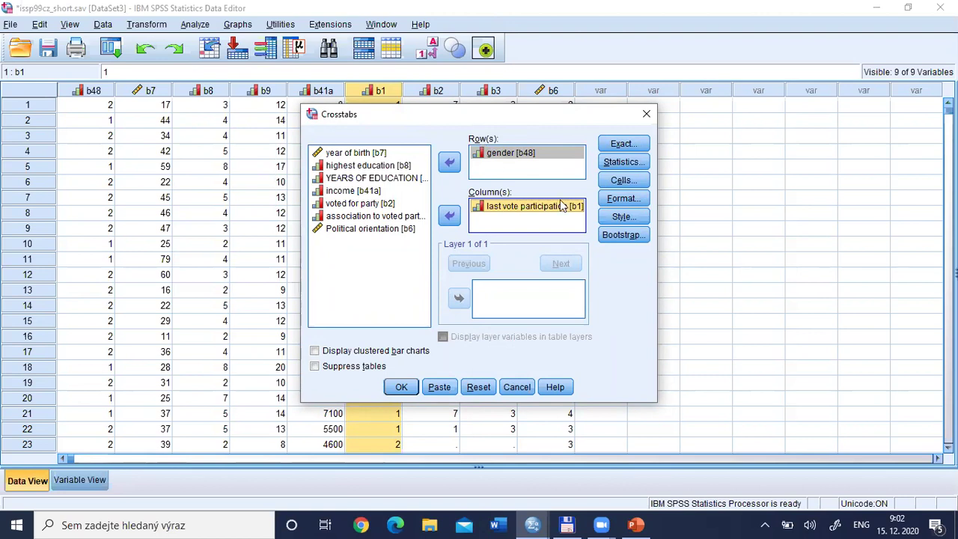
Set the crosstab cells to show row percentages instead of observed counts.
click(638, 180)
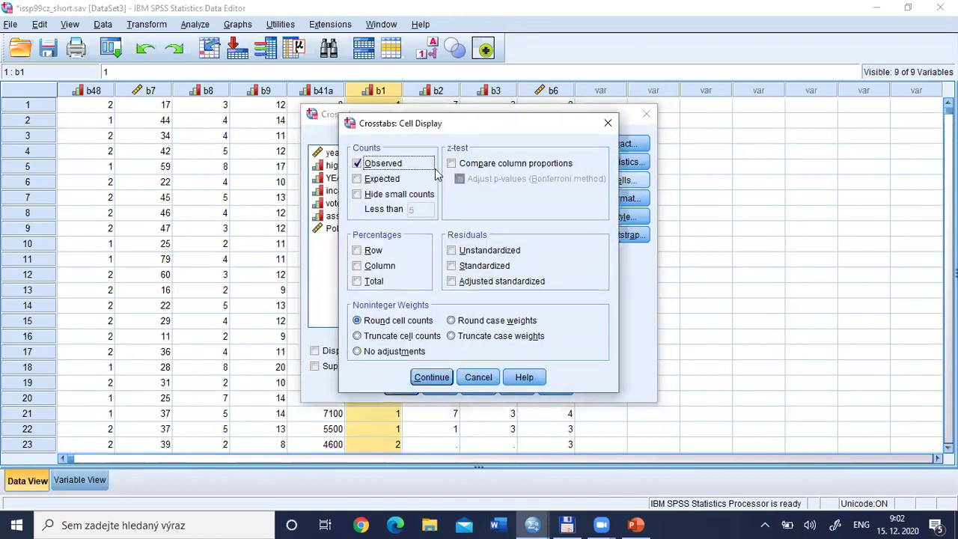
click(357, 164)
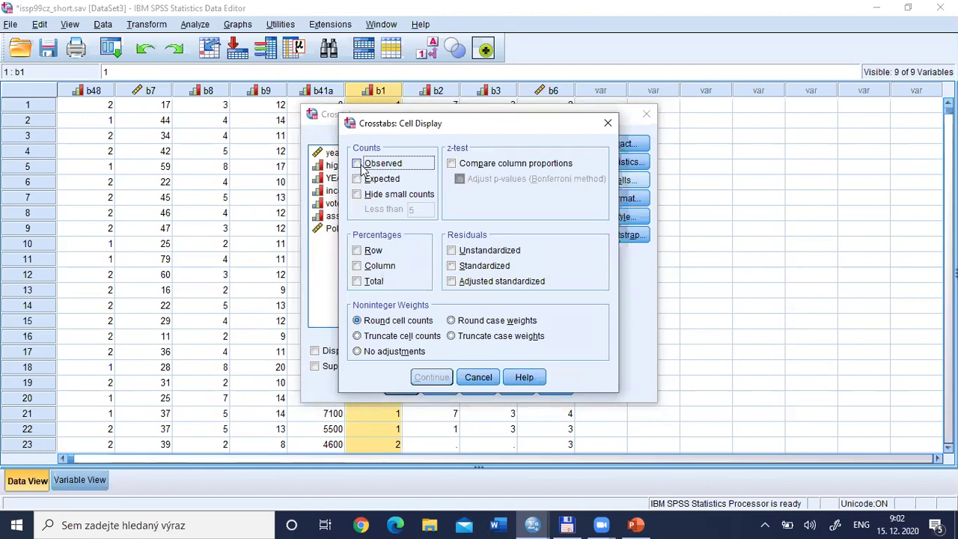
click(357, 250)
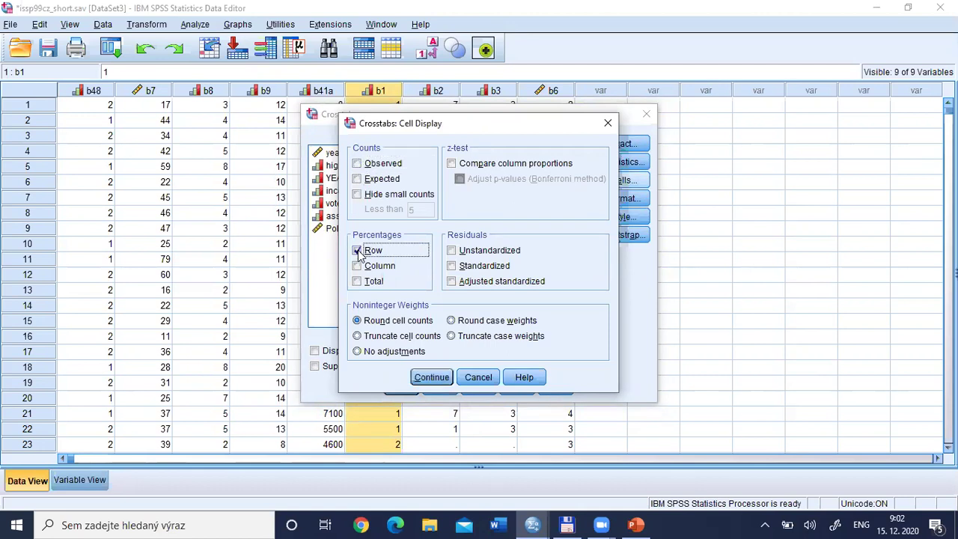
click(434, 376)
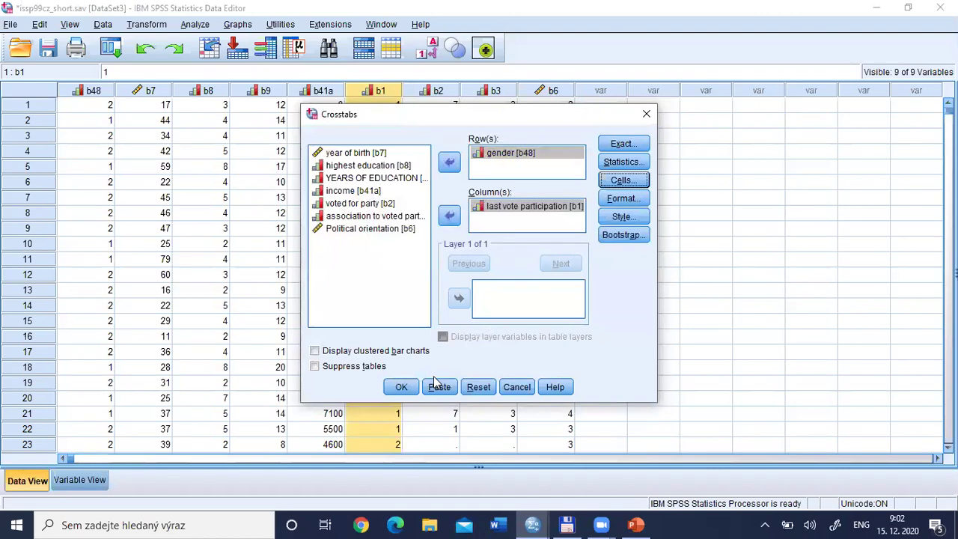
Add the chi-square test and contingency coefficient to the gender by last vote participation crosstab and run it.
click(620, 163)
click(386, 165)
click(389, 201)
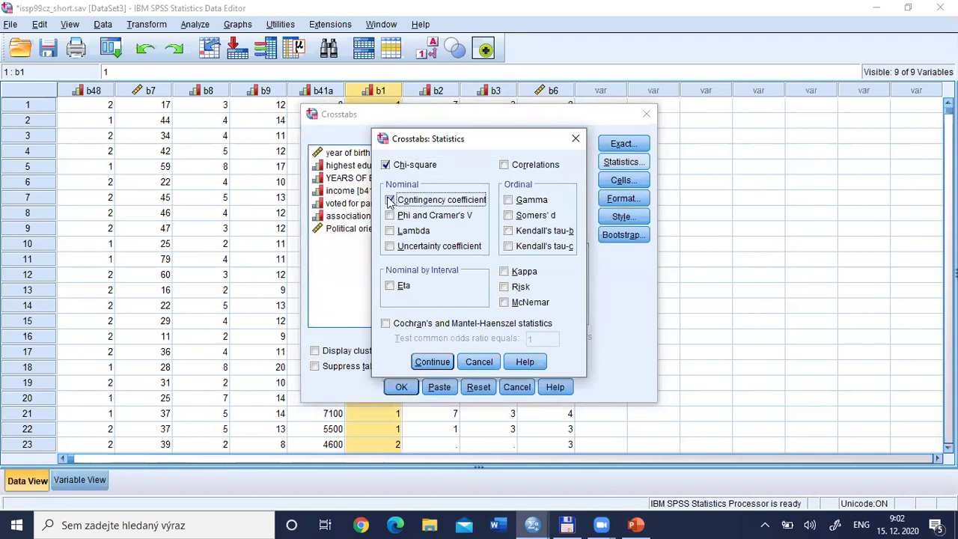
click(433, 361)
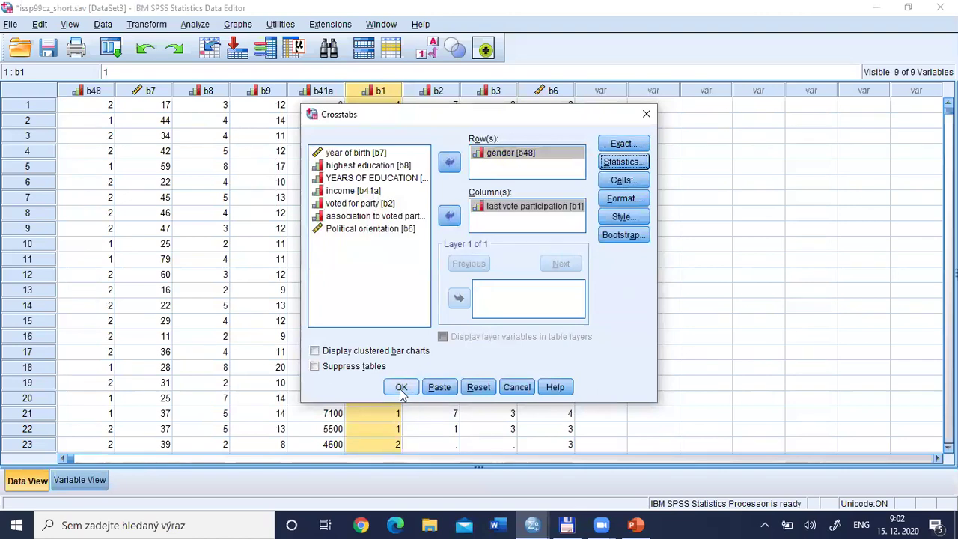
click(401, 386)
Examine the row percentages by gender, the Pearson chi-square significance and the contingency coefficient in the crosstab output.
click(253, 321)
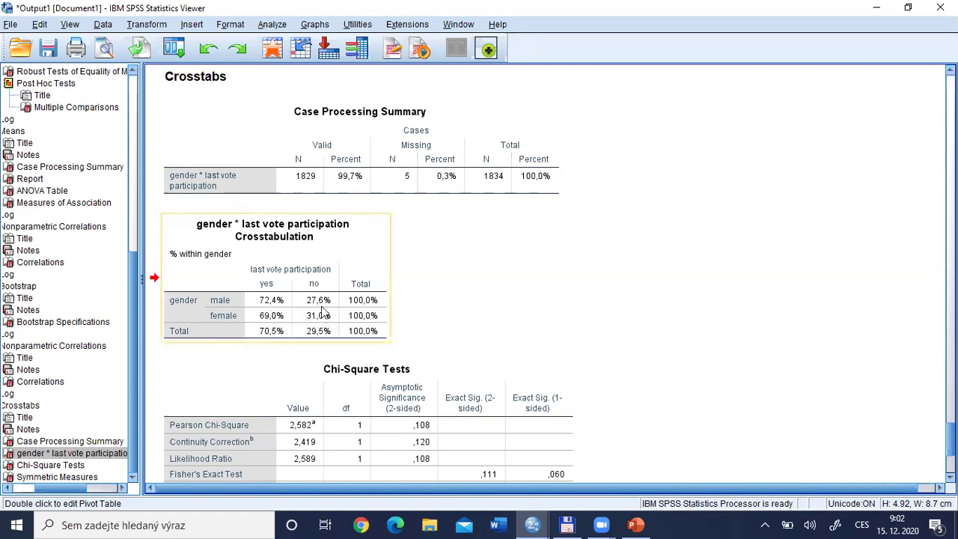
click(240, 267)
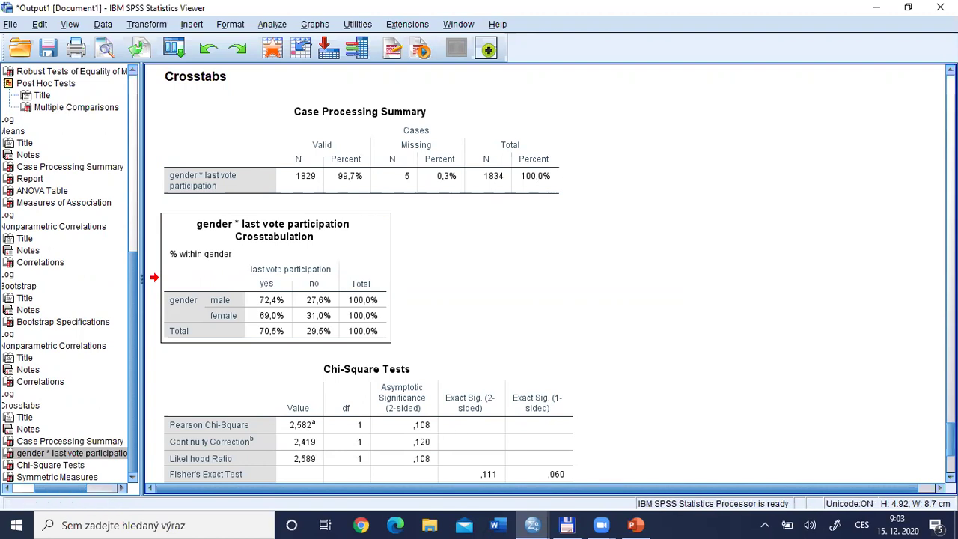
scroll(331, 225, down, 5)
click(331, 202)
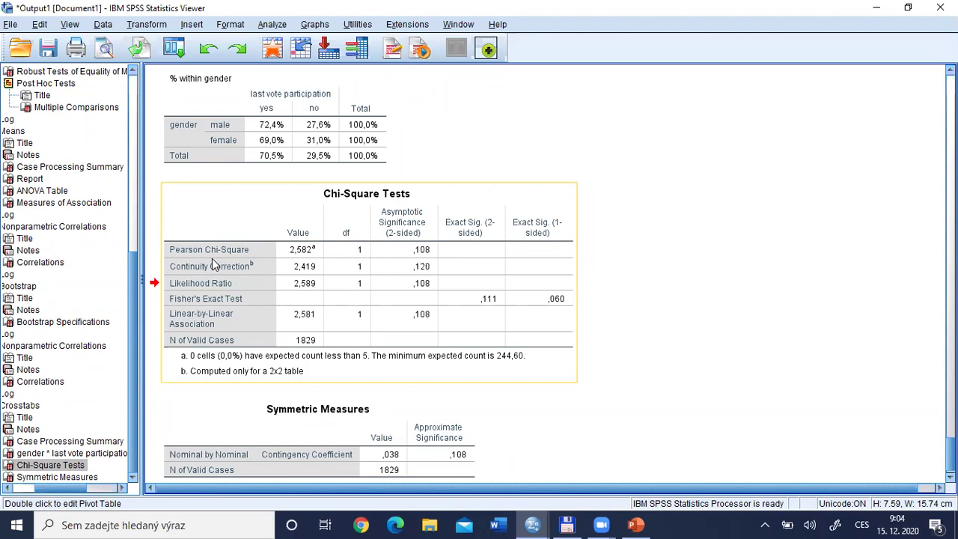
click(414, 259)
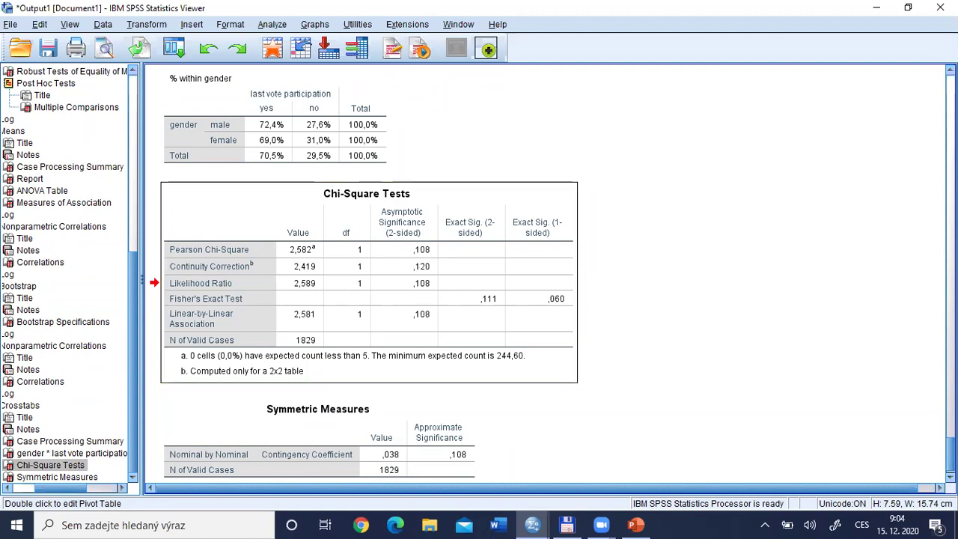
scroll(552, 271, down, 1)
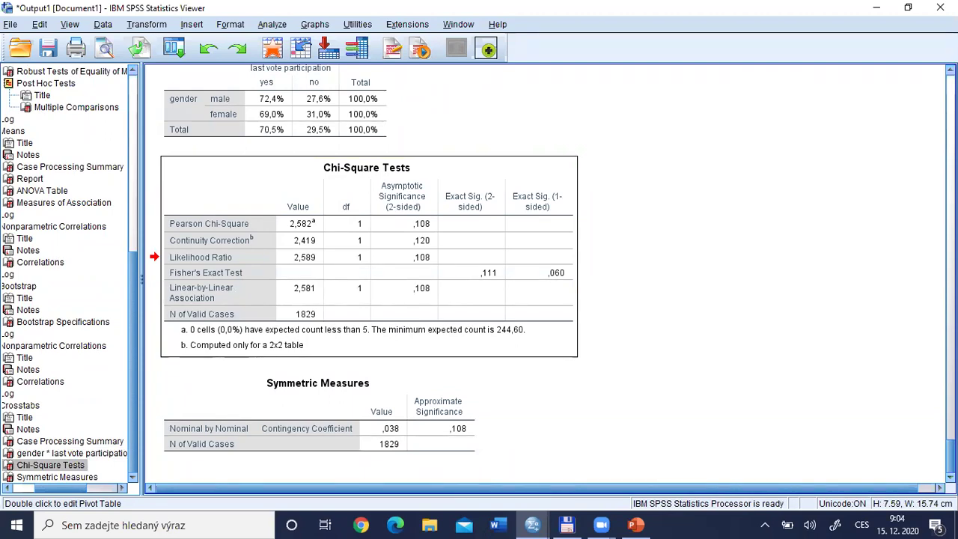
click(343, 412)
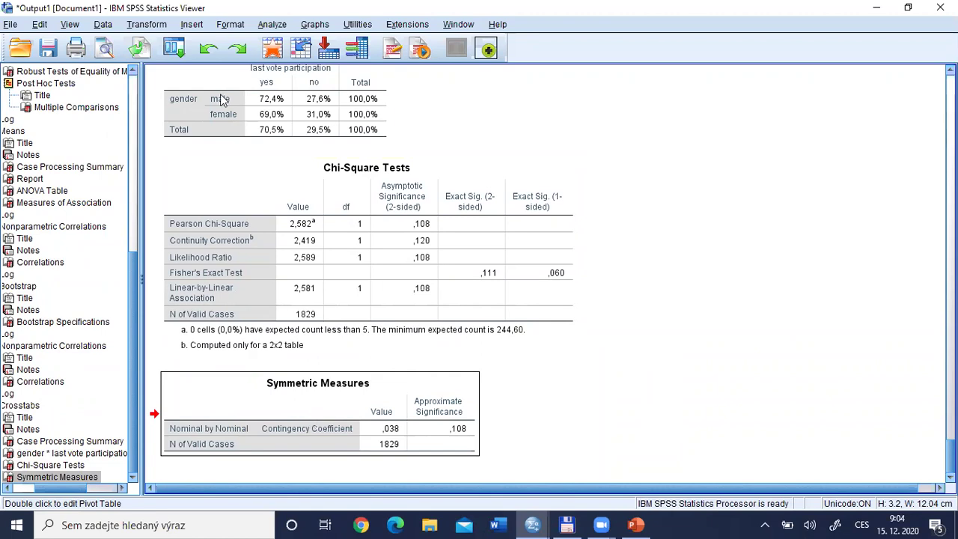
Rerun the gender by last vote participation crosstab with Phi and Cramer's V instead of the contingency coefficient.
click(174, 49)
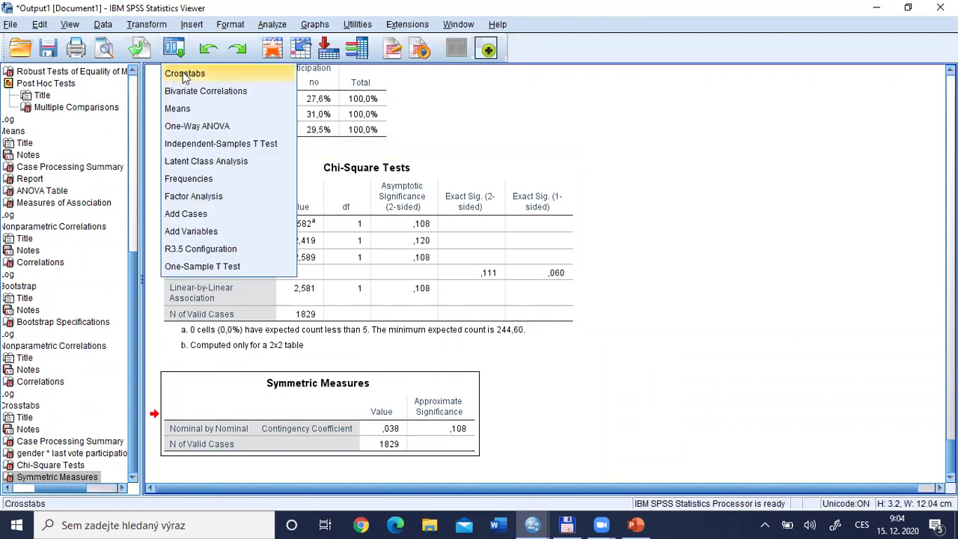
click(186, 74)
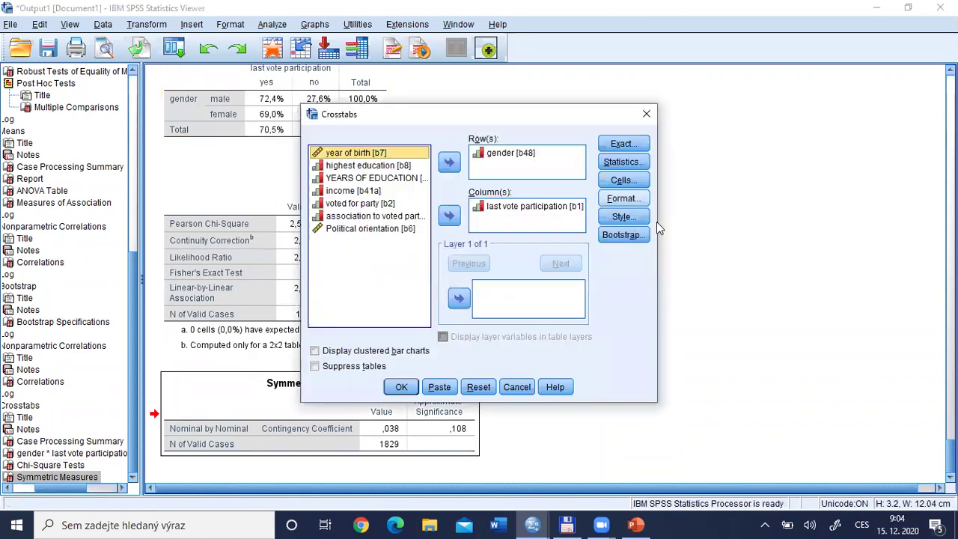
click(628, 161)
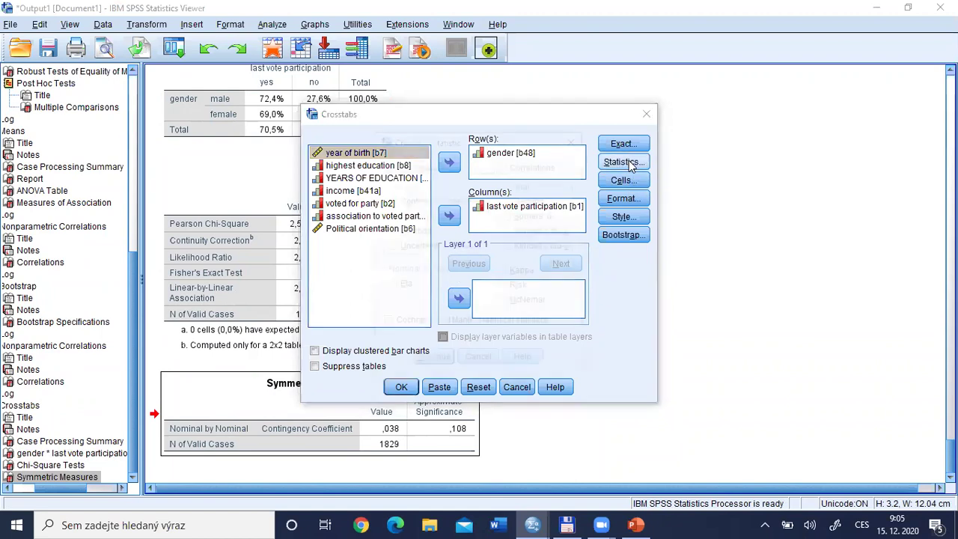
click(390, 200)
click(389, 215)
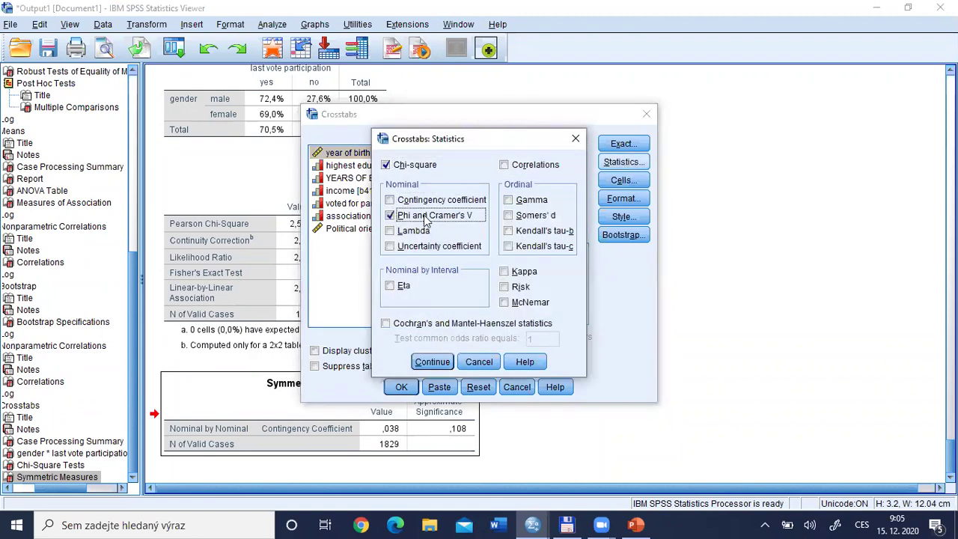
click(432, 361)
click(401, 387)
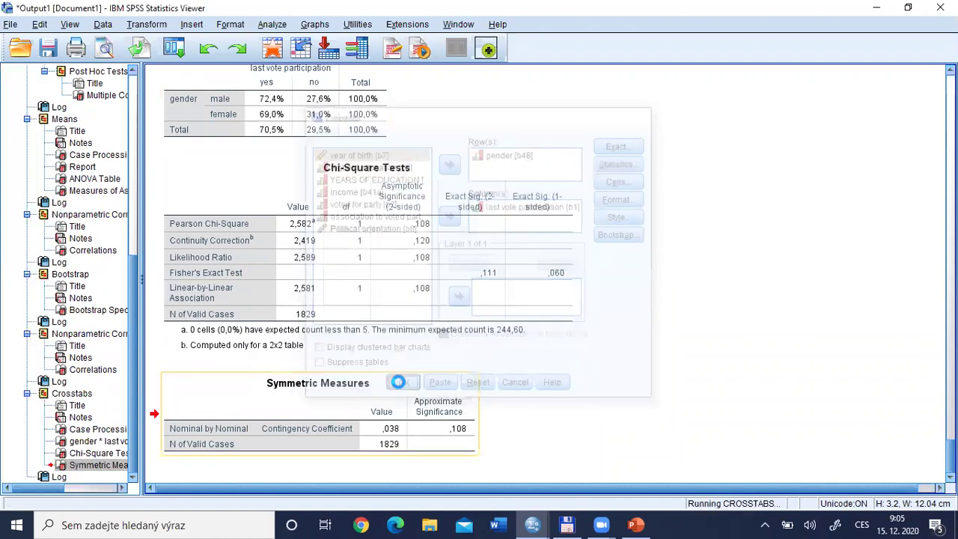
Compare the Phi and Cramer's V values and their significance with the chi-square test results in the new output.
click(395, 461)
scroll(367, 434, down, 3)
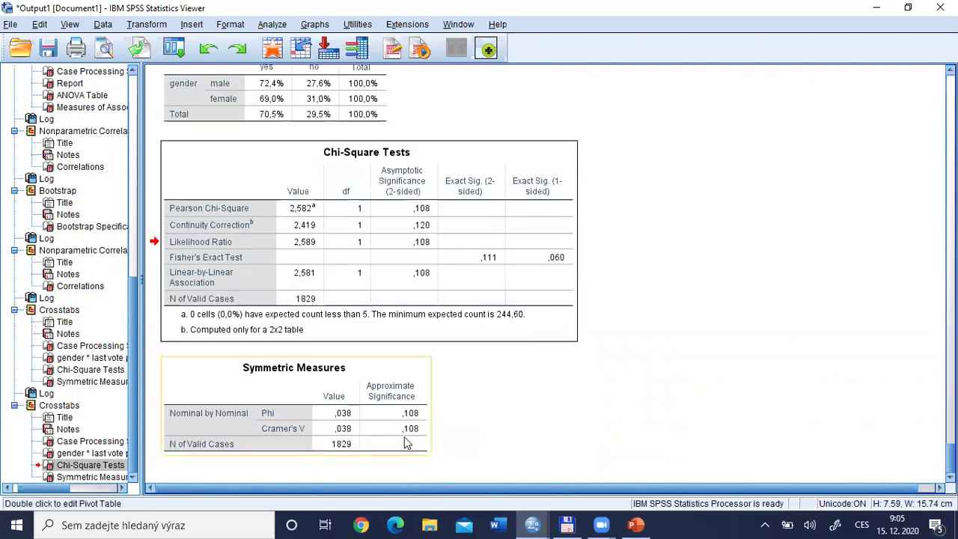
click(260, 430)
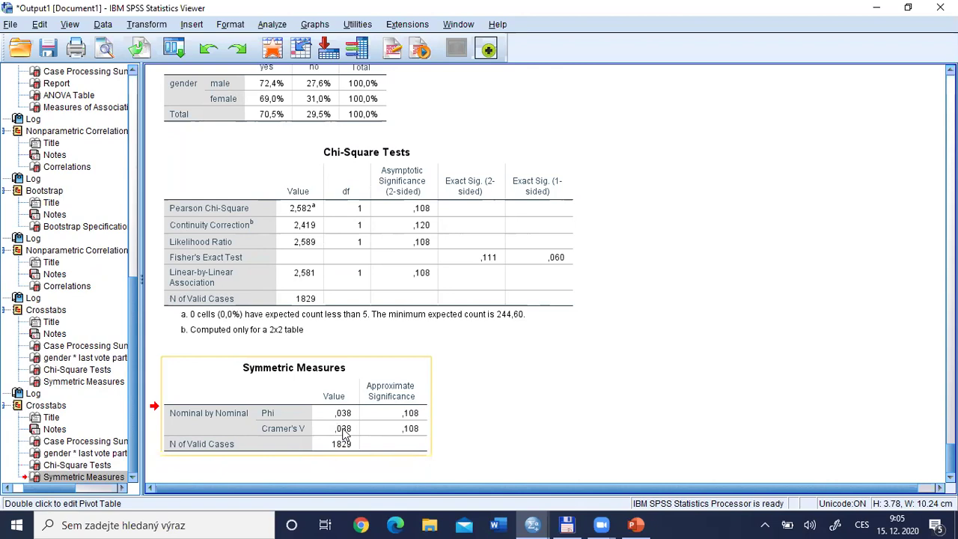
click(410, 229)
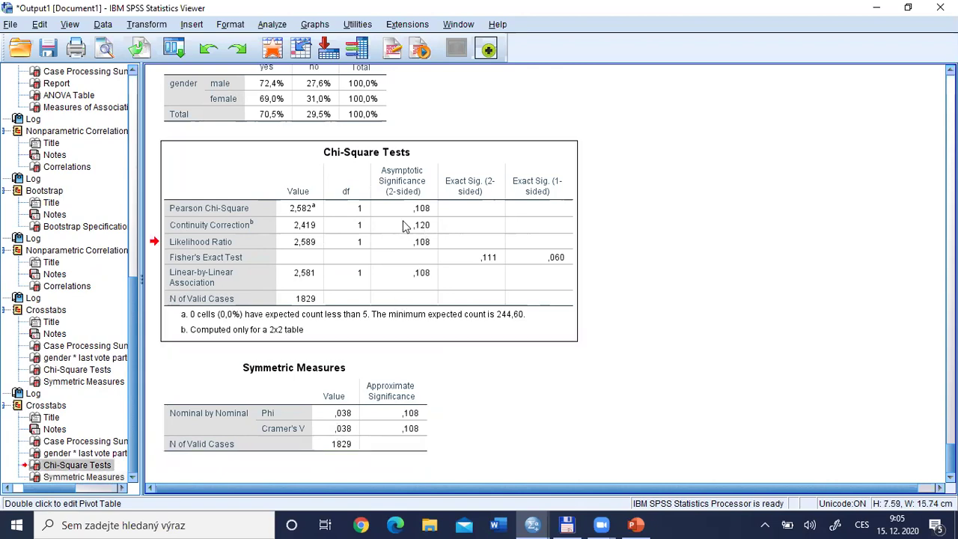
click(348, 418)
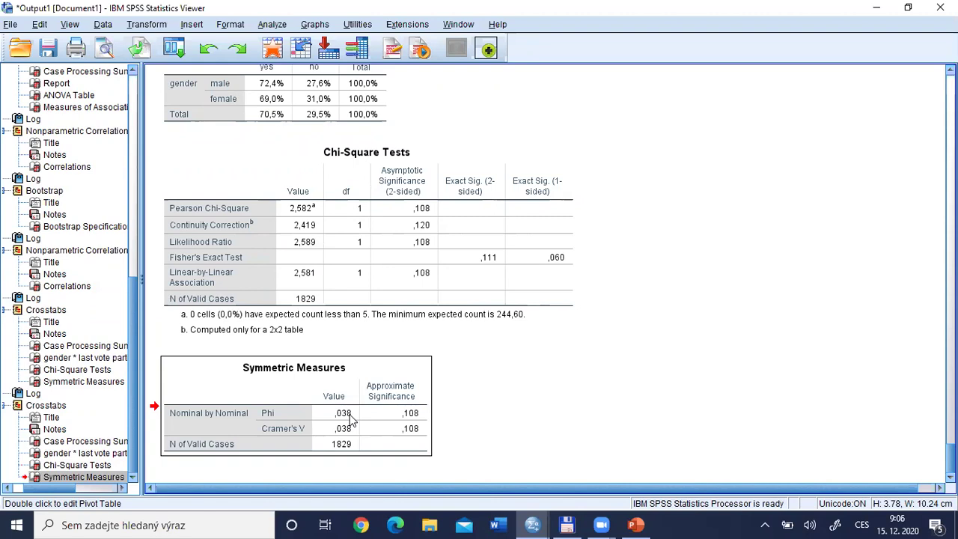
Switch to the PowerPoint recap presentation and go to the closing "Thanks for your attention" slide.
key(alt+Tab)
key(alt+Tab)
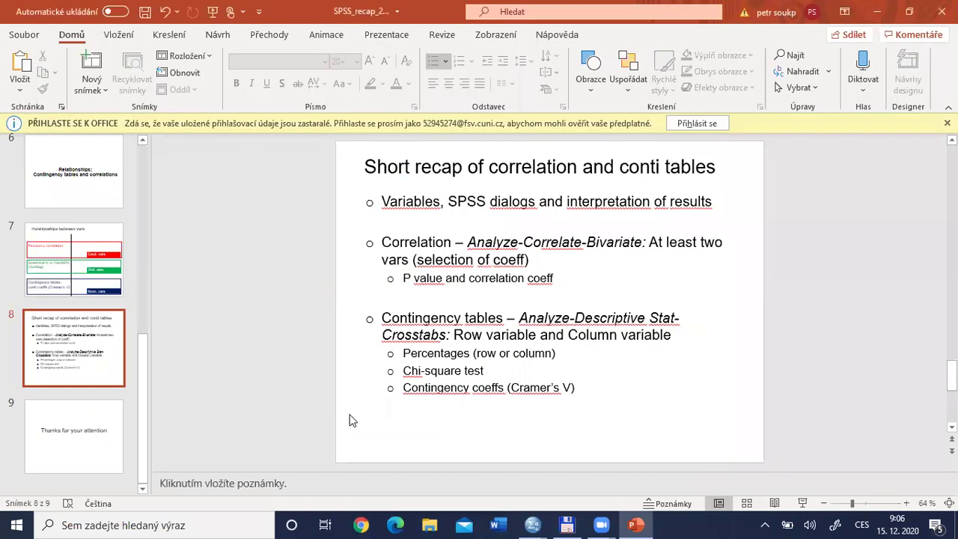
scroll(352, 419, down, 1)
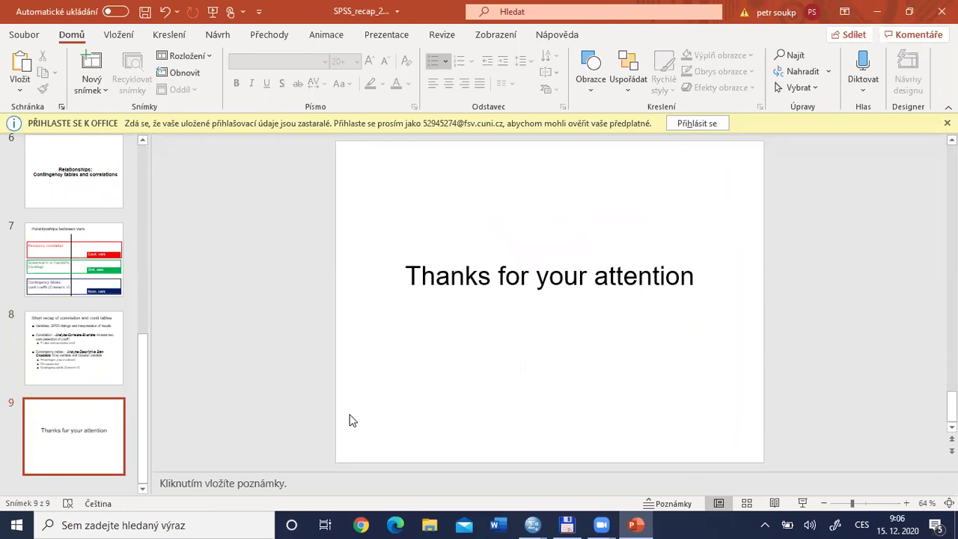